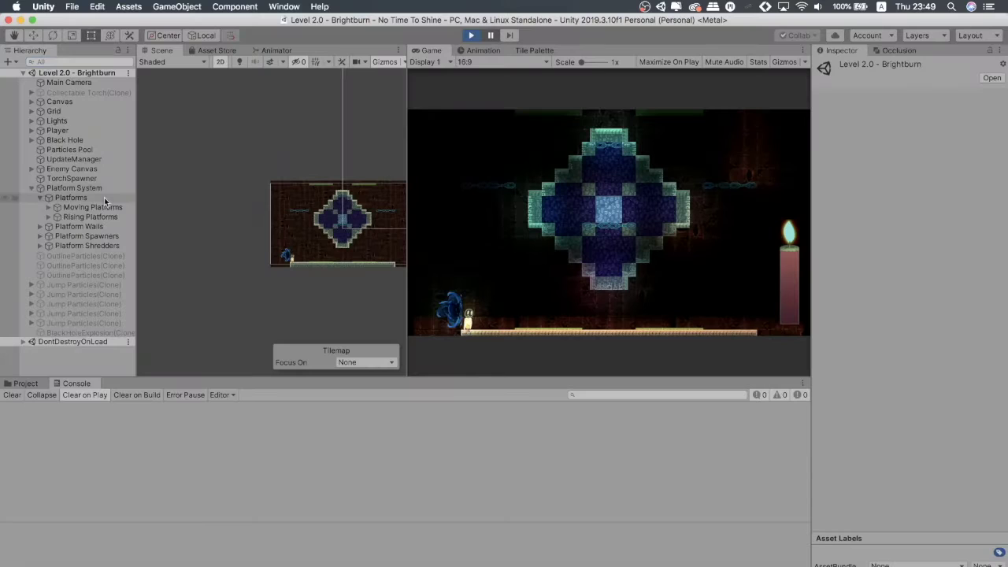
- Zoom and pan the Scene view to center on the stray black hole far from the level
scroll(323, 233, "down", 5)
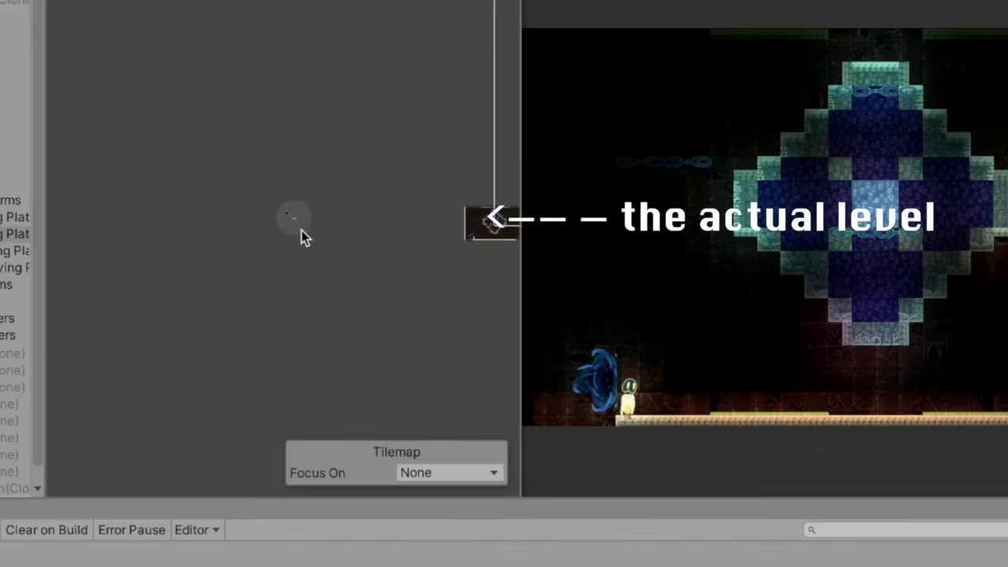
scroll(284, 231, "up", 8)
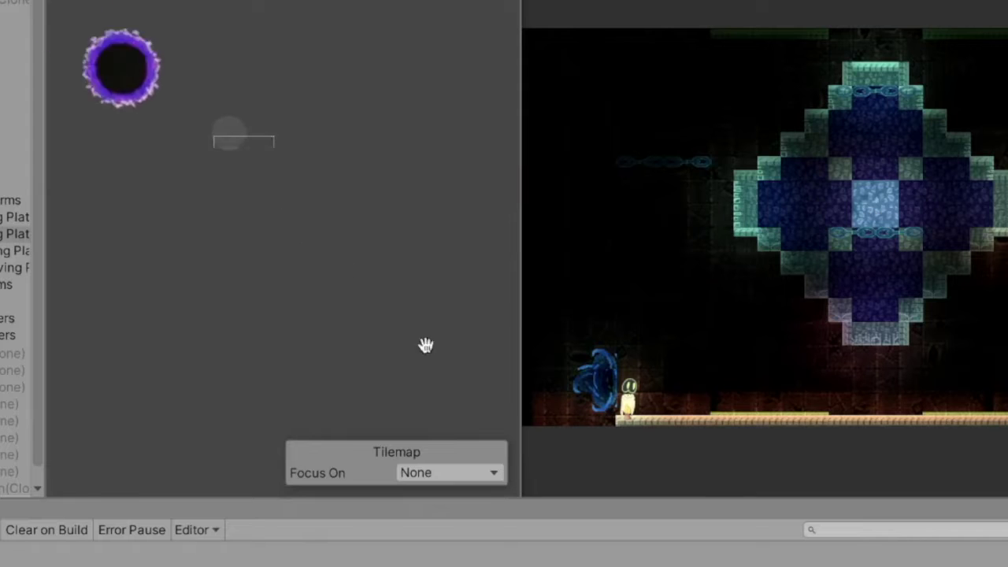
scroll(409, 323, "up", 4)
left_click_drag(400, 309, 352, 301)
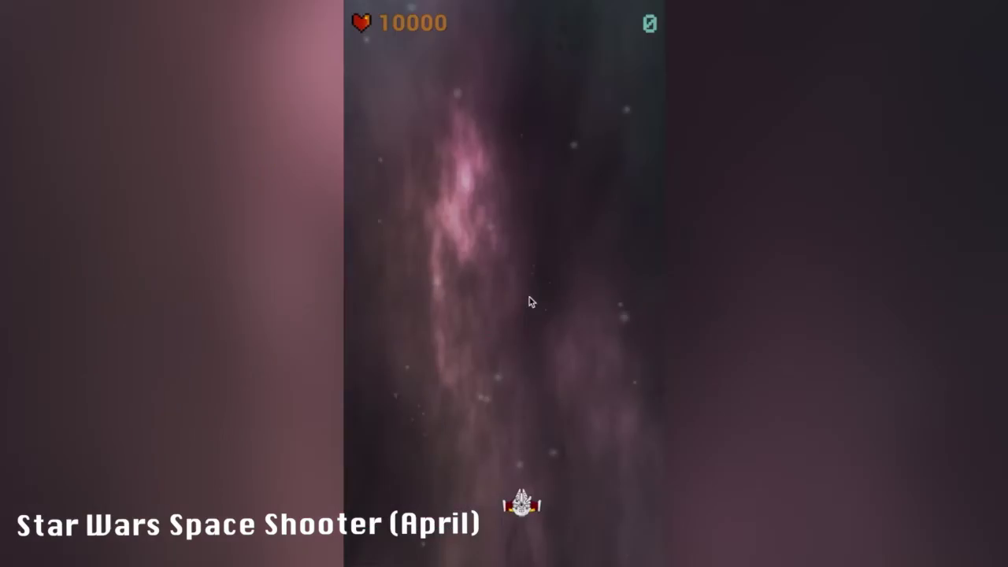
- Steer the space shooter ship left and right while firing to shoot an enemy for 100 points
key("Right")
key("Left")
key("Right")
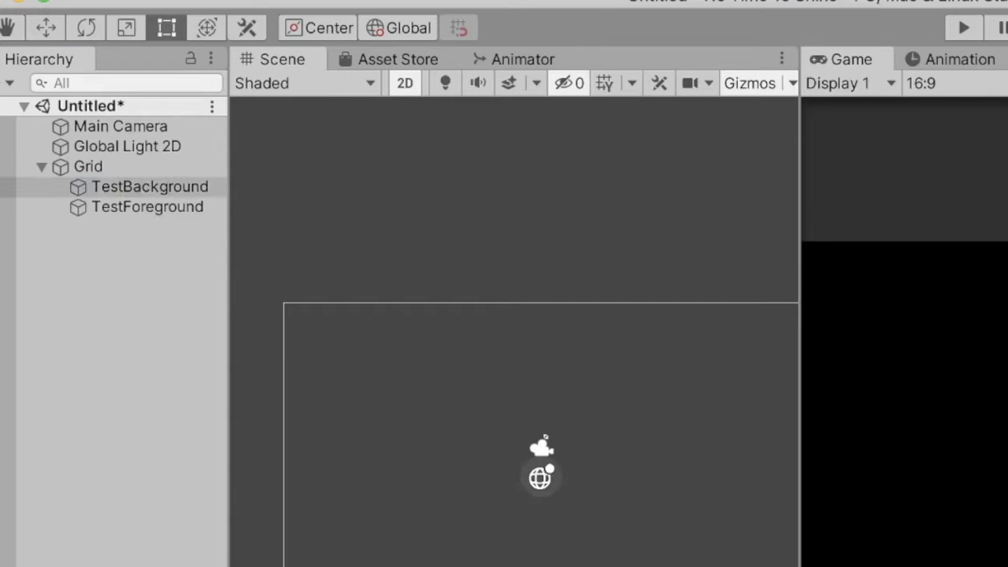
- Select the Grid, browse Component > Tilemap to add the Player with a Body, then walk it right with D
left_click(89, 208)
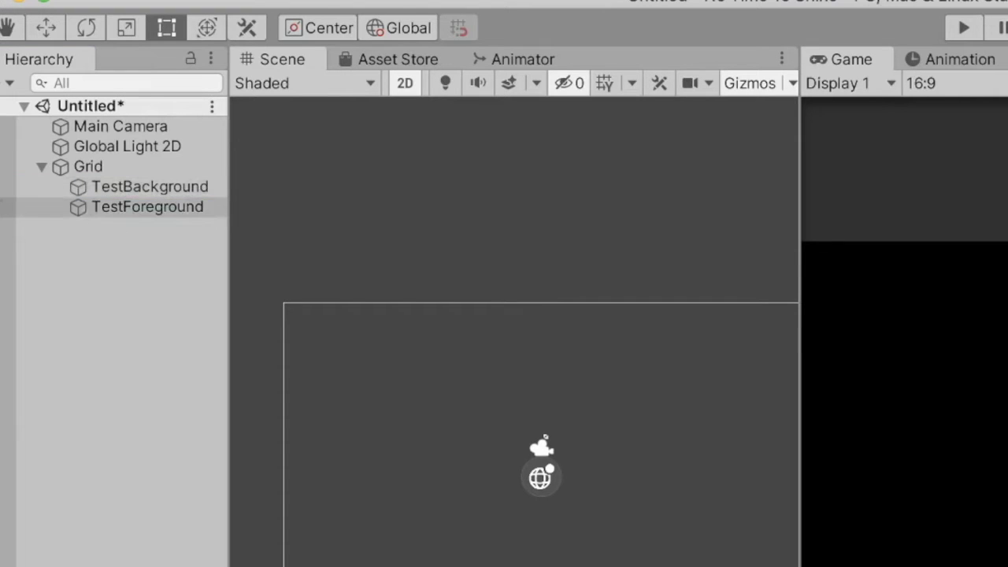
left_click(135, 172)
left_click(442, 0)
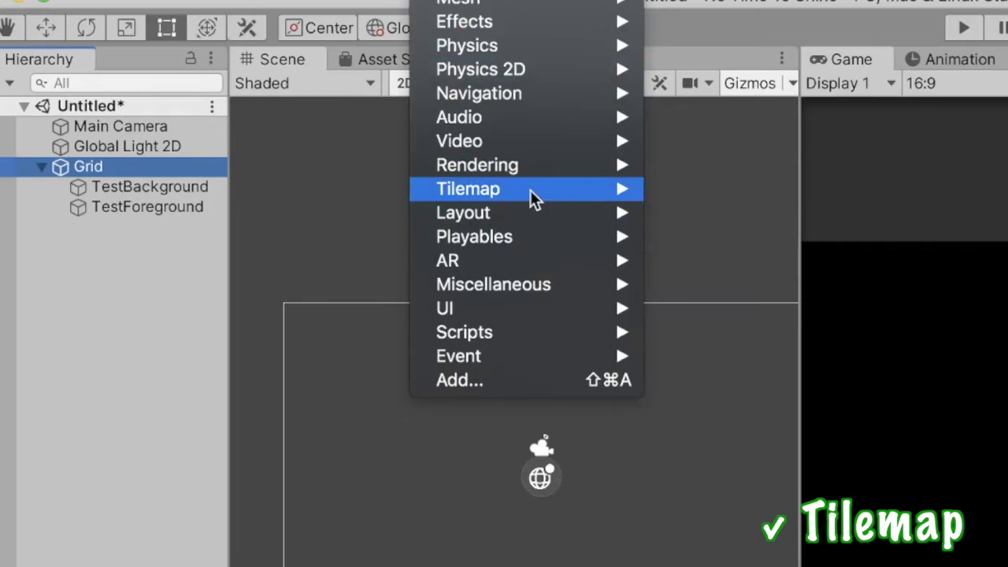
mouse_move(533, 193)
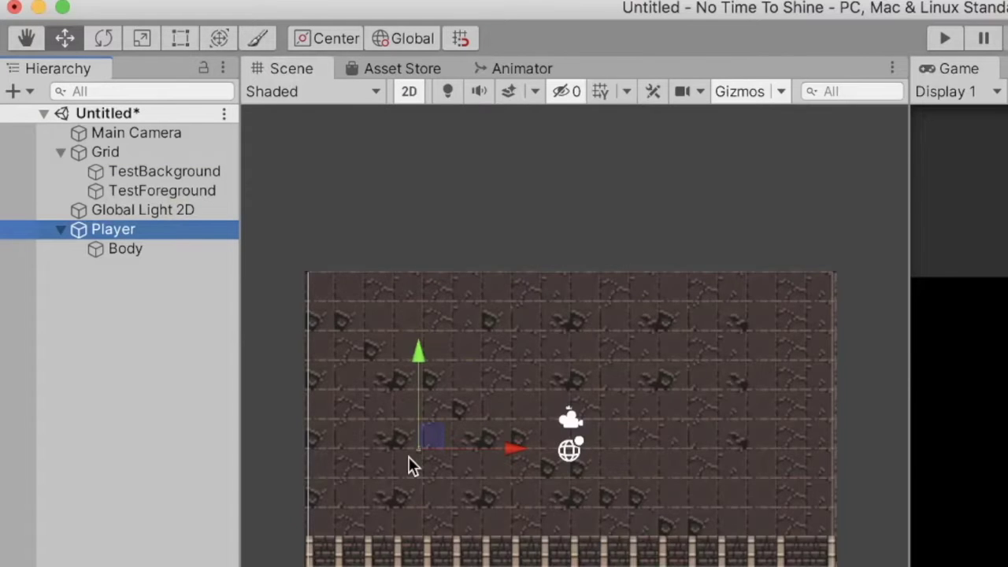
scroll(409, 463, "up", 5)
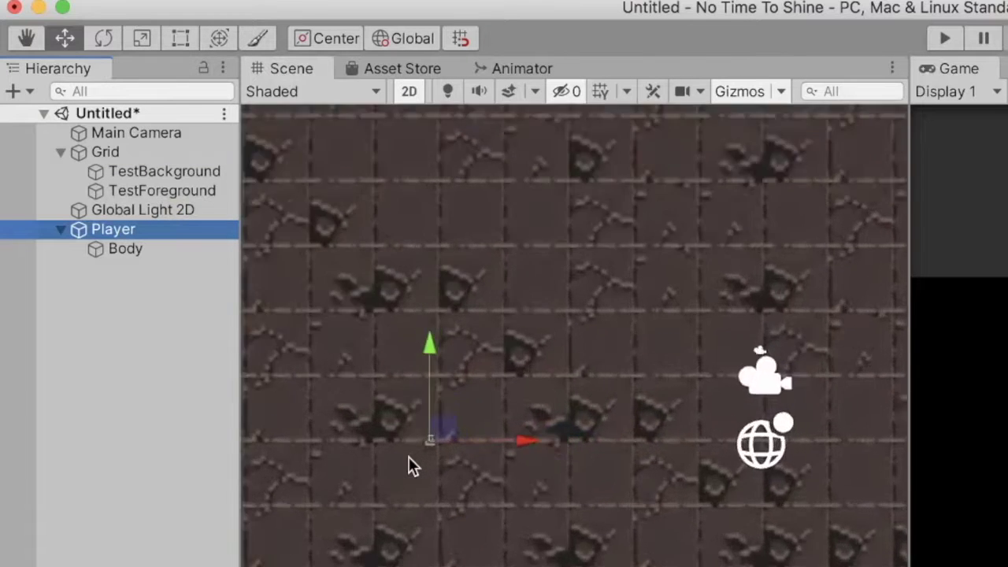
scroll(408, 457, "up", 3)
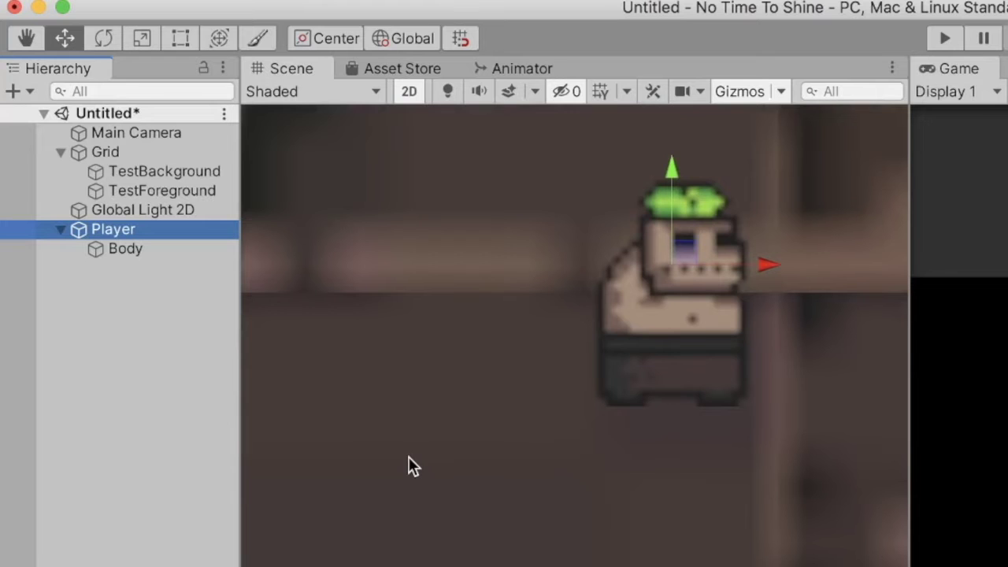
scroll(409, 457, "down", 5)
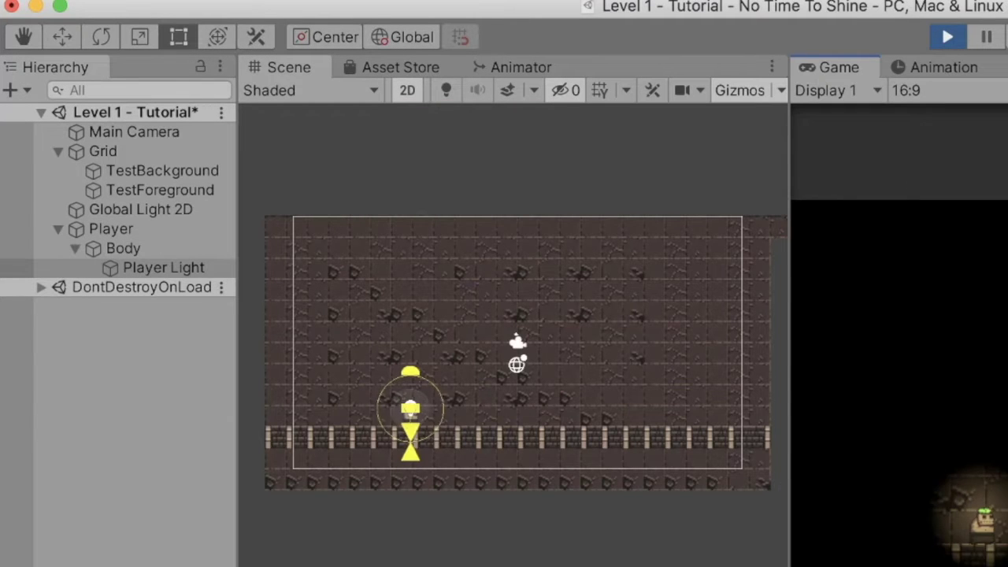
key("d")
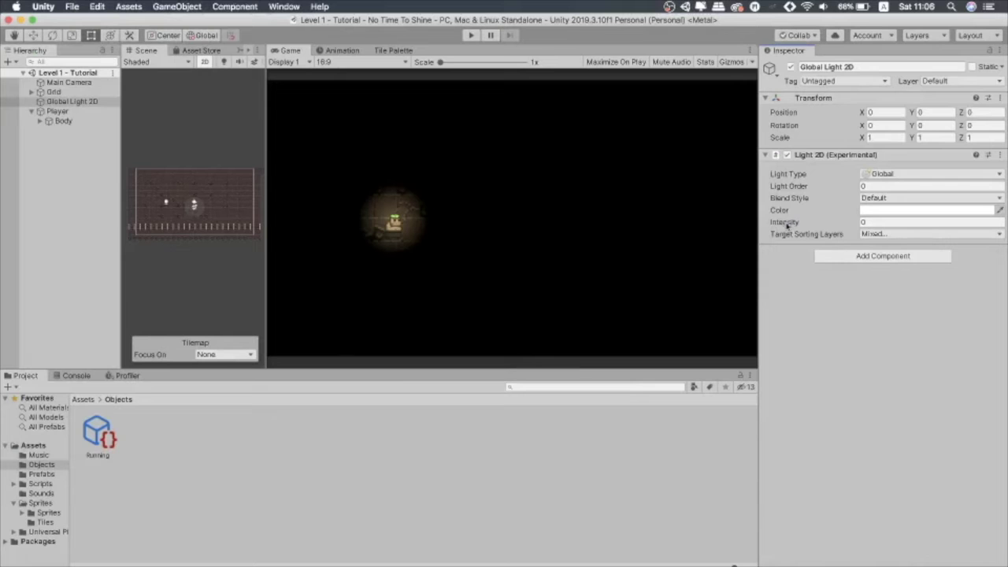
- Try brightening Global Light 2D, revert its intensity to 0, and inspect an earlier Profiler CPU Usage frame
left_click_drag(785, 224, 804, 229)
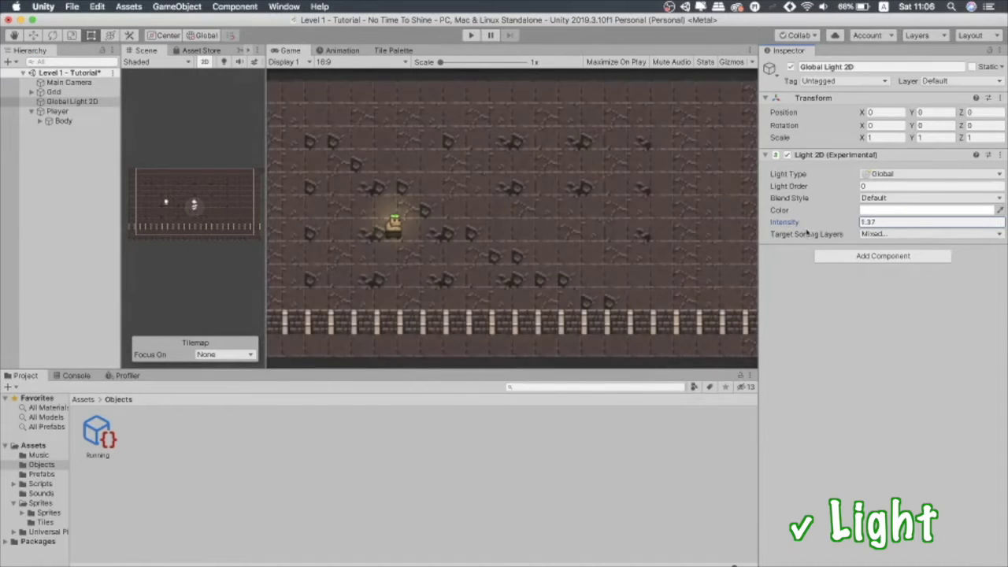
key("super+z")
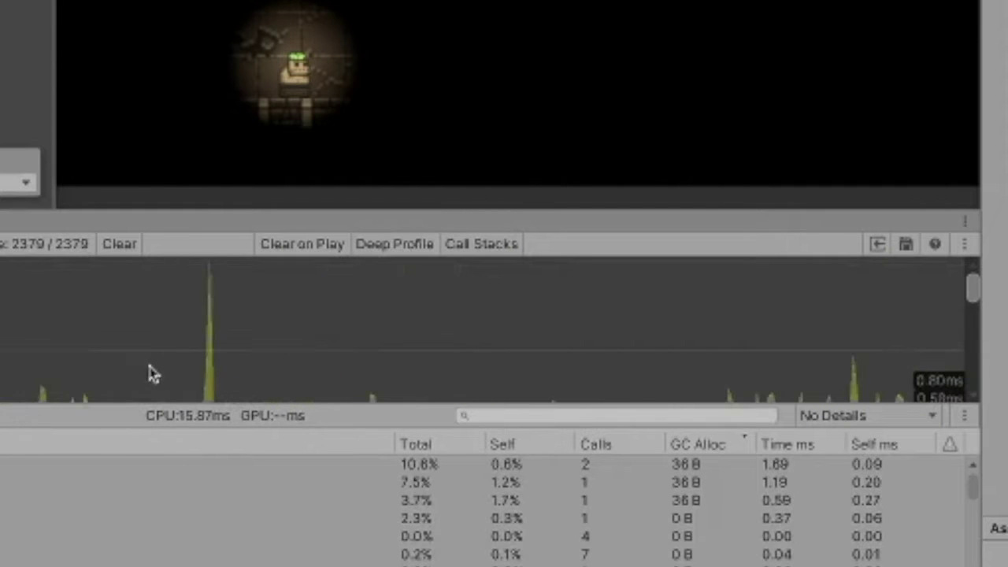
left_click(78, 354)
left_click_drag(71, 354, 44, 353)
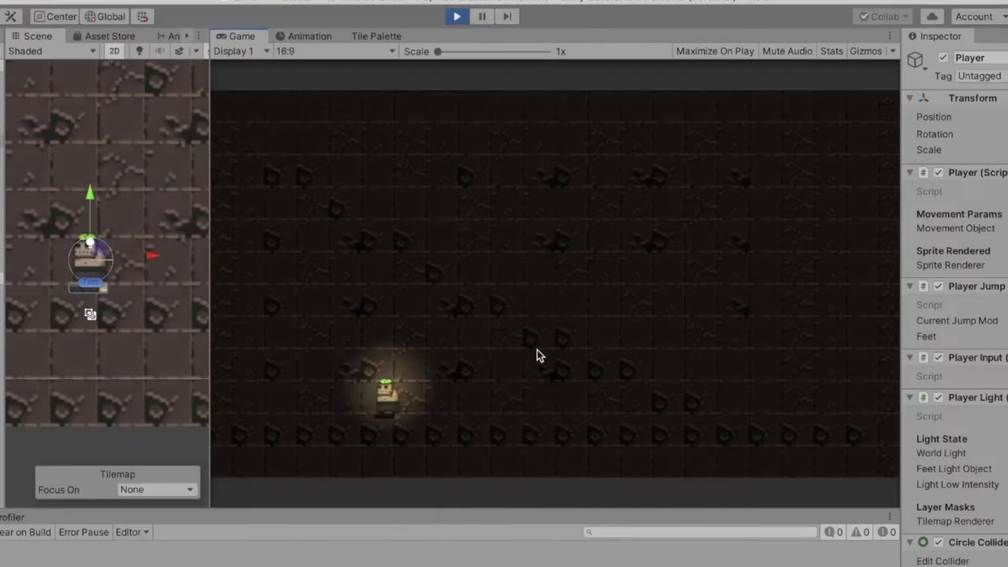
- Run and jump the character left and right to show the glow under its feet on landing
key("Left")
key("space")
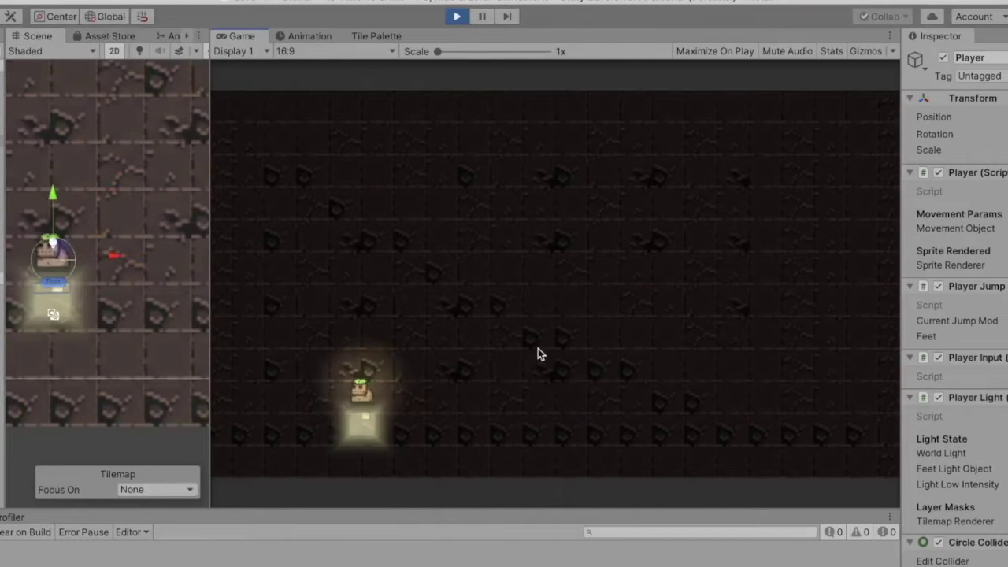
key("space")
key("Left")
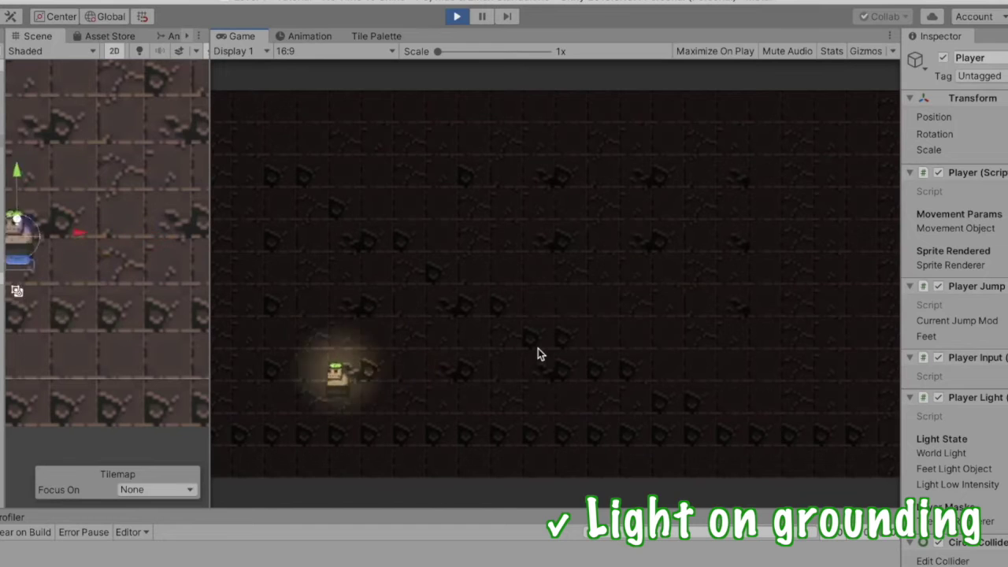
key("Right")
key("space")
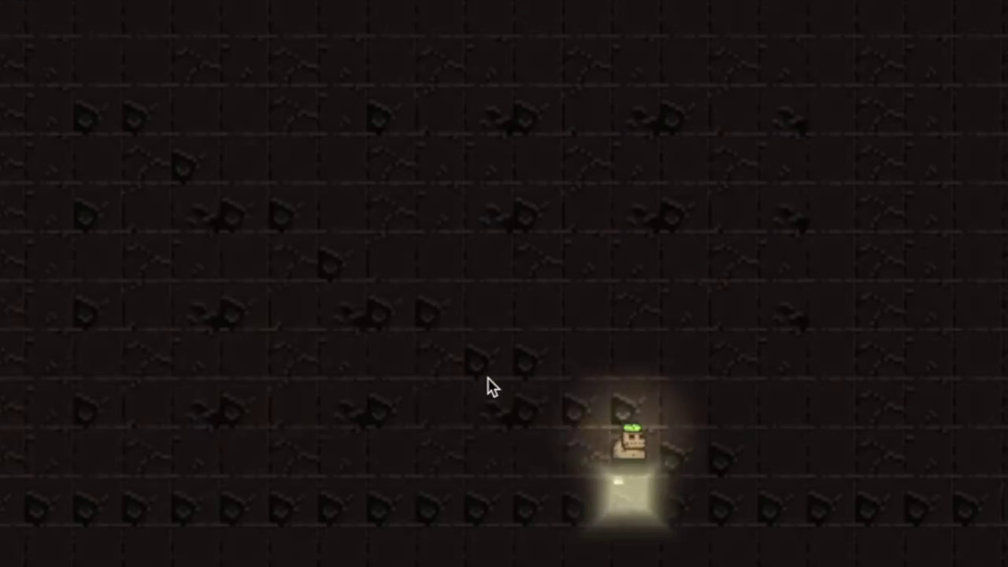
key("Right")
key("Left")
key("space")
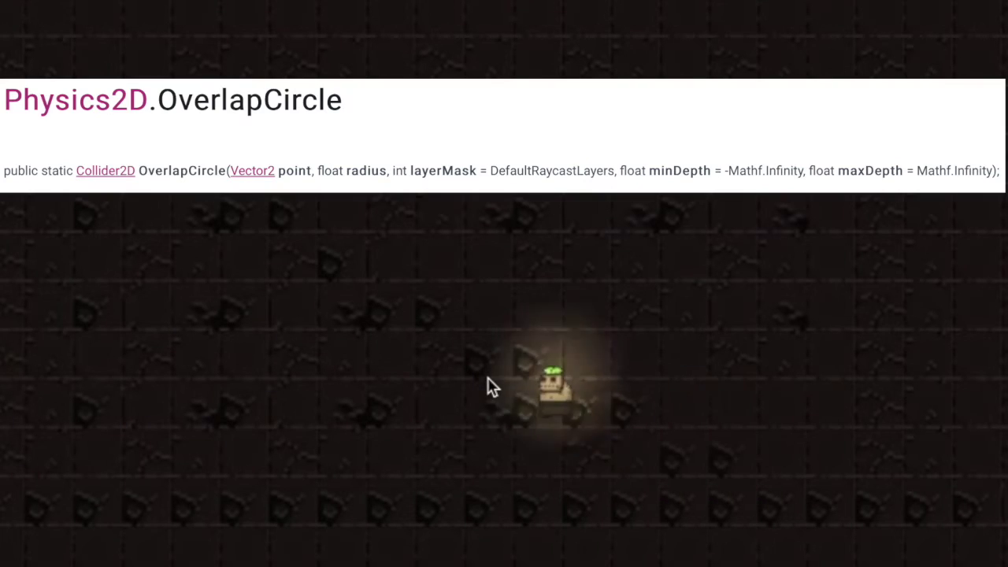
key("space")
key("Right")
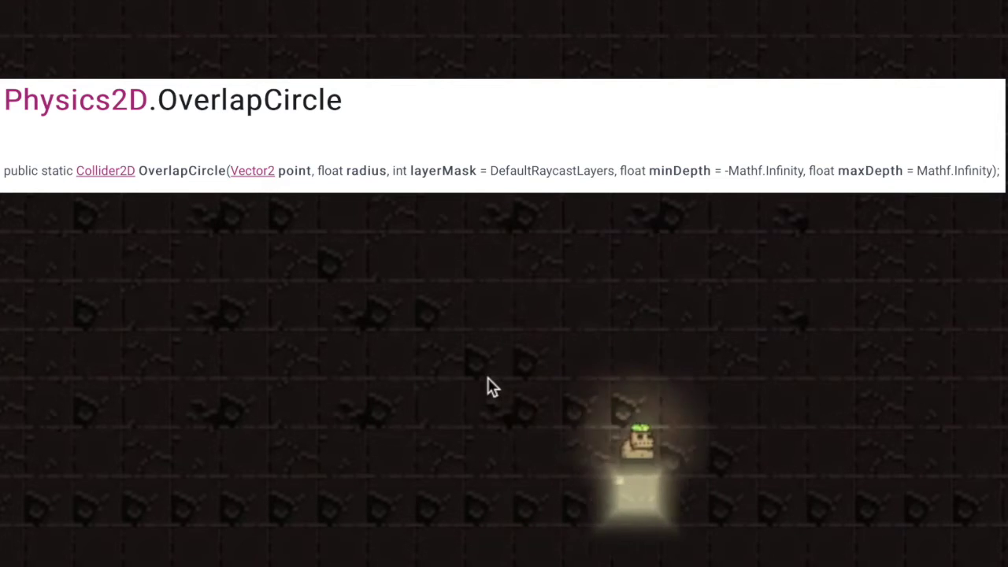
key("Right")
key("space")
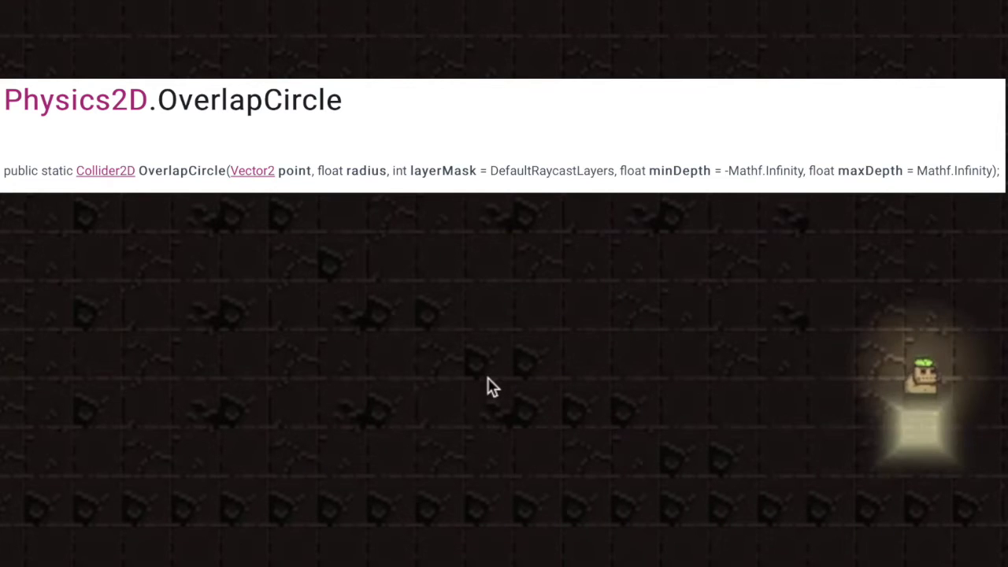
- Keep jumping and moving the player around the level to show the light bubble surrounding it
key("Left")
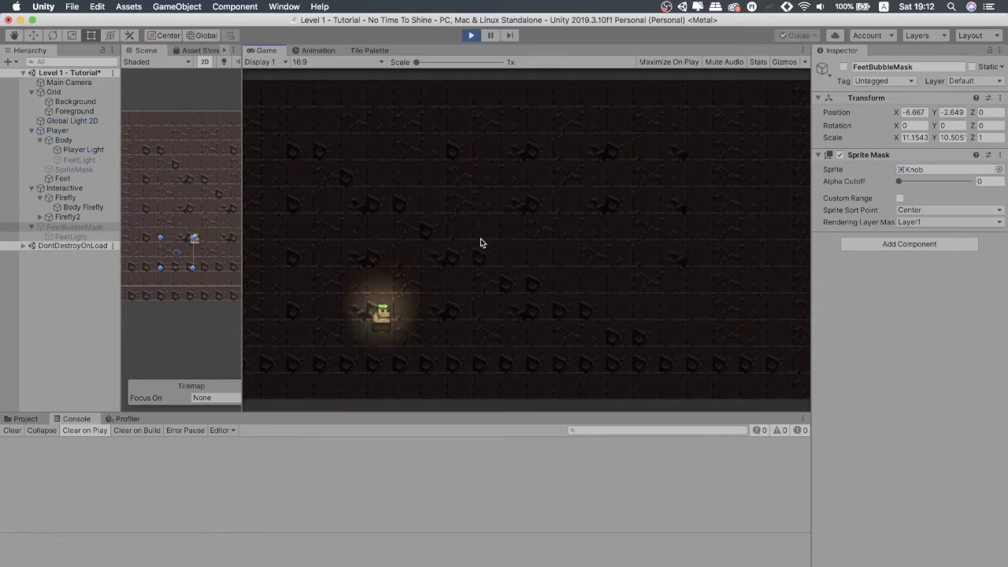
key("Right")
key("space")
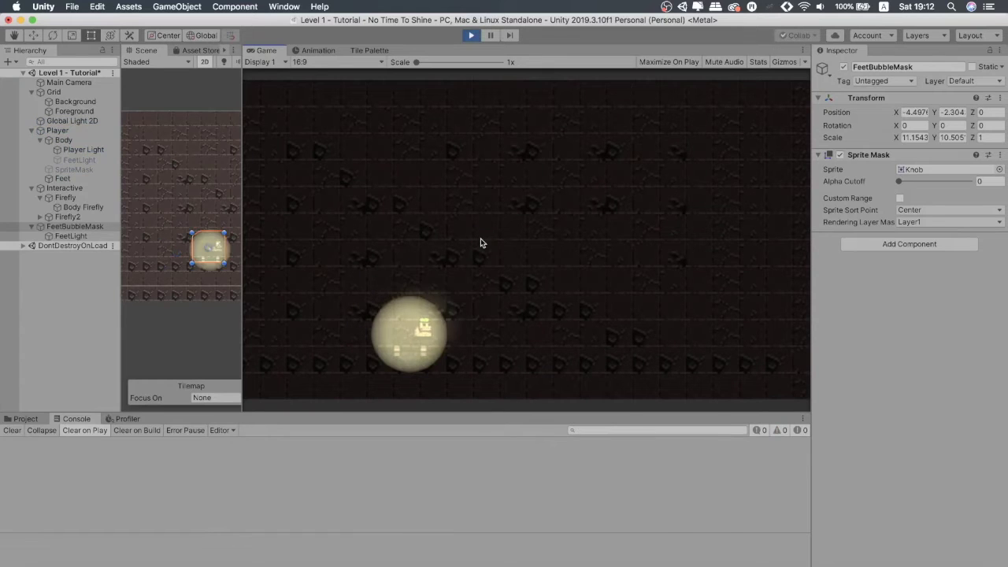
key("Right")
key("space")
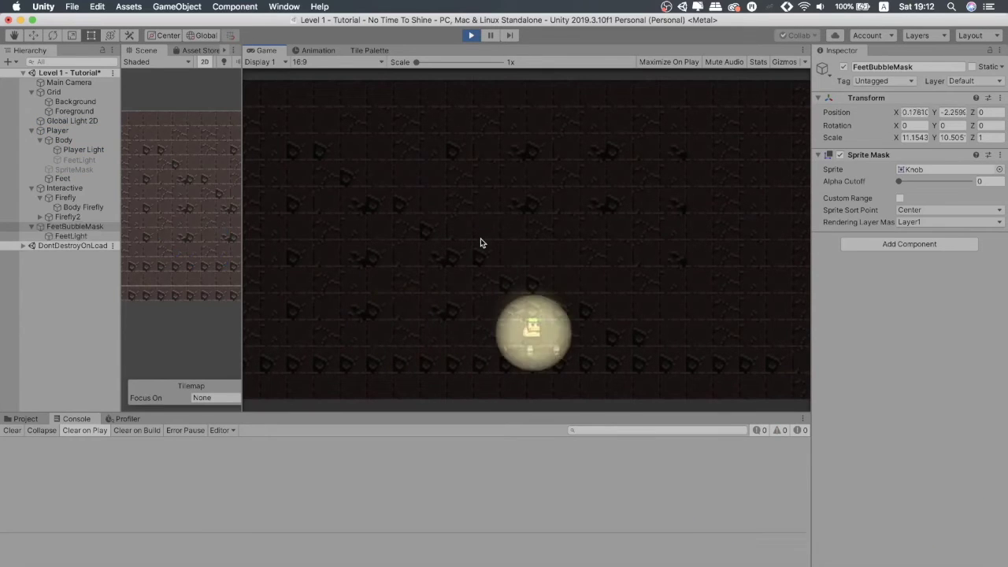
key("Left")
key("Up")
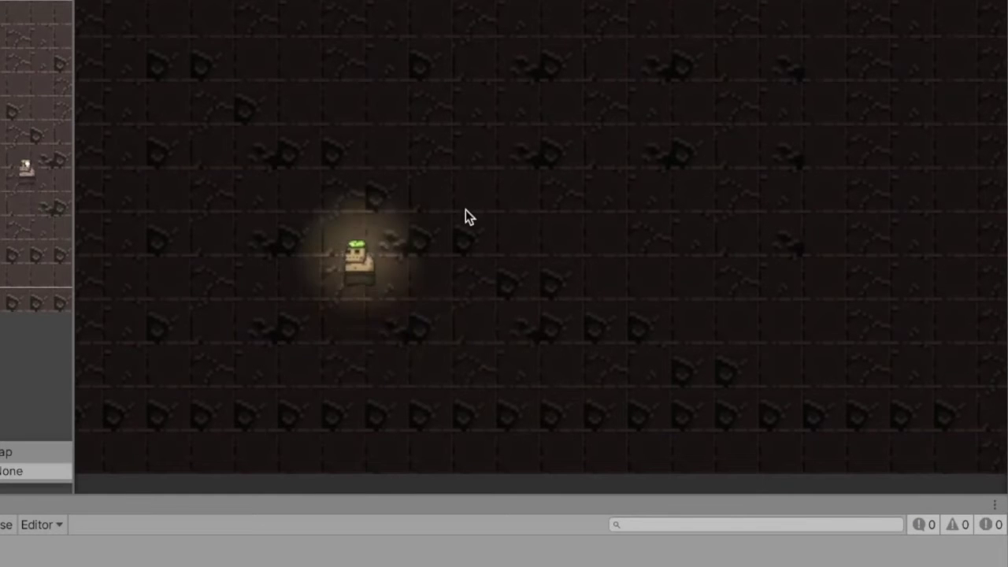
key("Down")
key("Left")
key("Up")
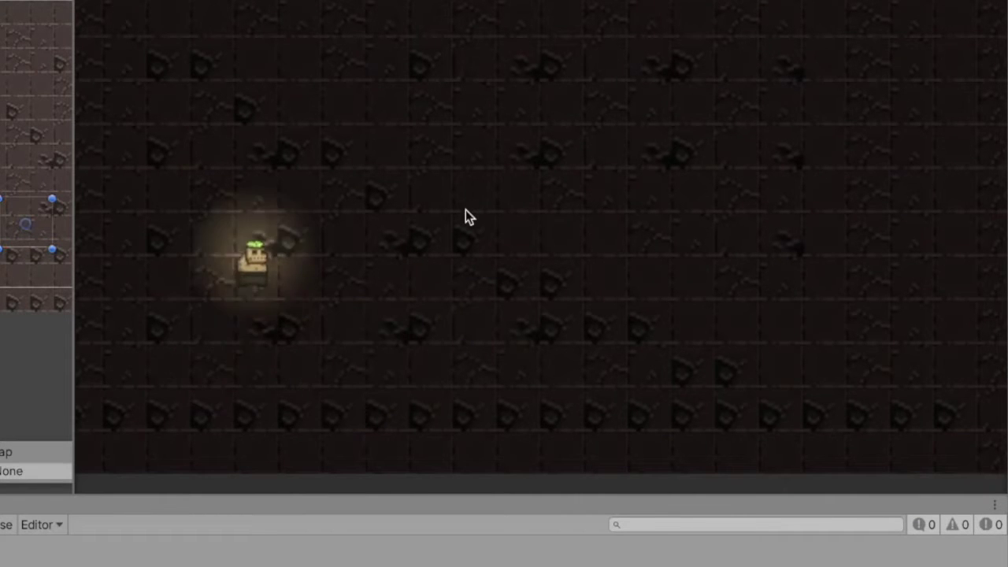
key("Down")
key("Right")
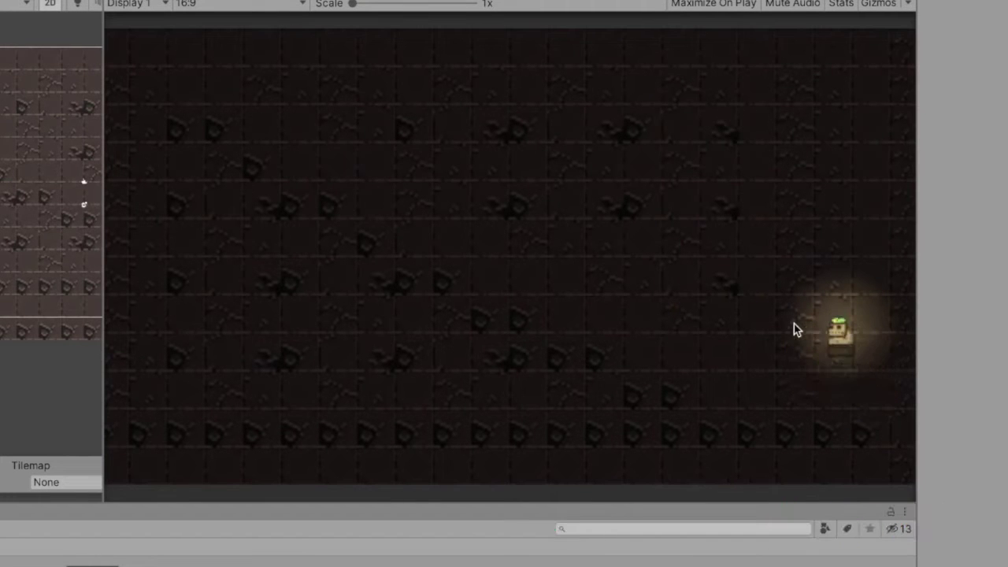
key("Up")
key("Left")
key("Left")
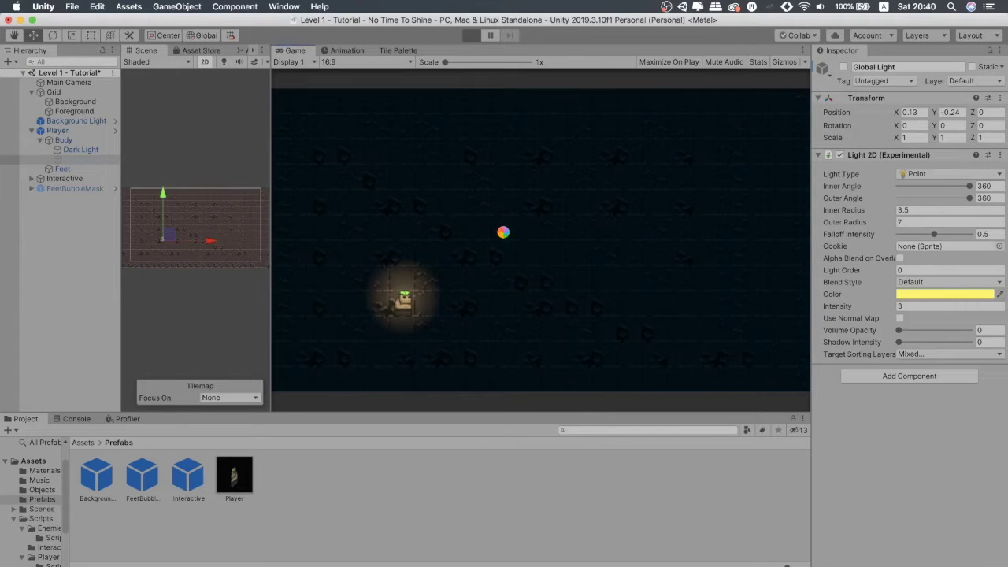
- Walk the player right to switch on the room light, revealing the enemies, then let it fade
key("Down")
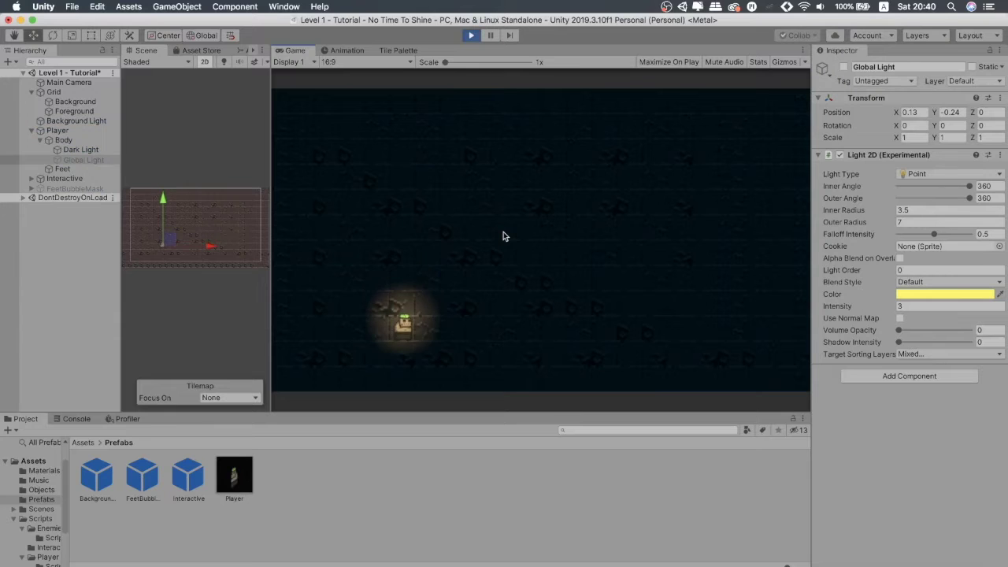
key("Right")
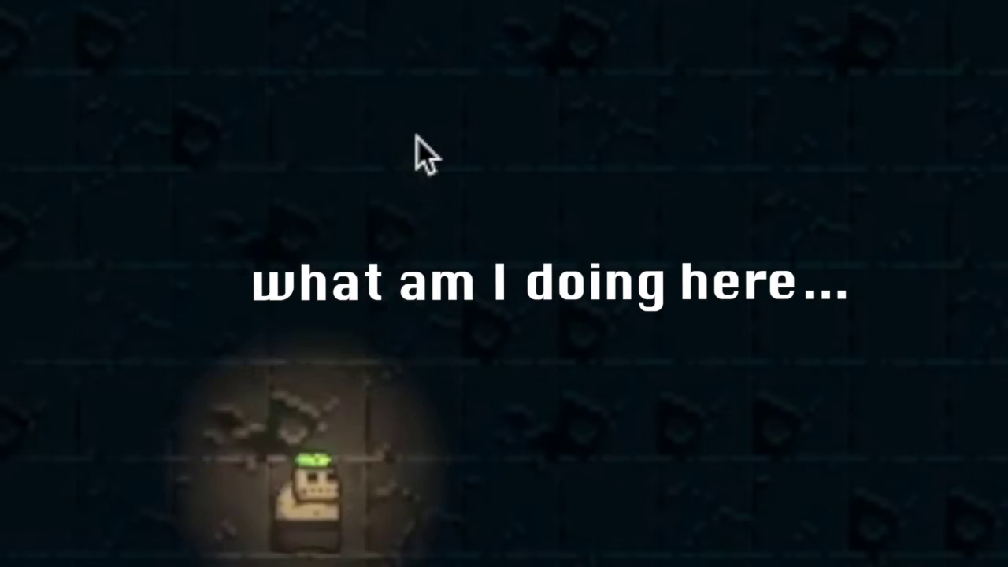
key("Left")
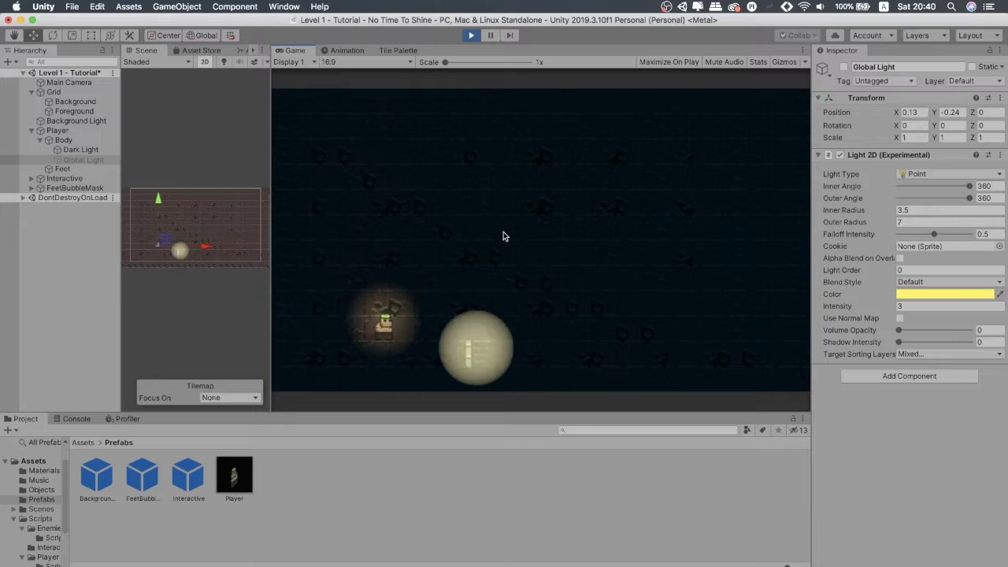
key("Right")
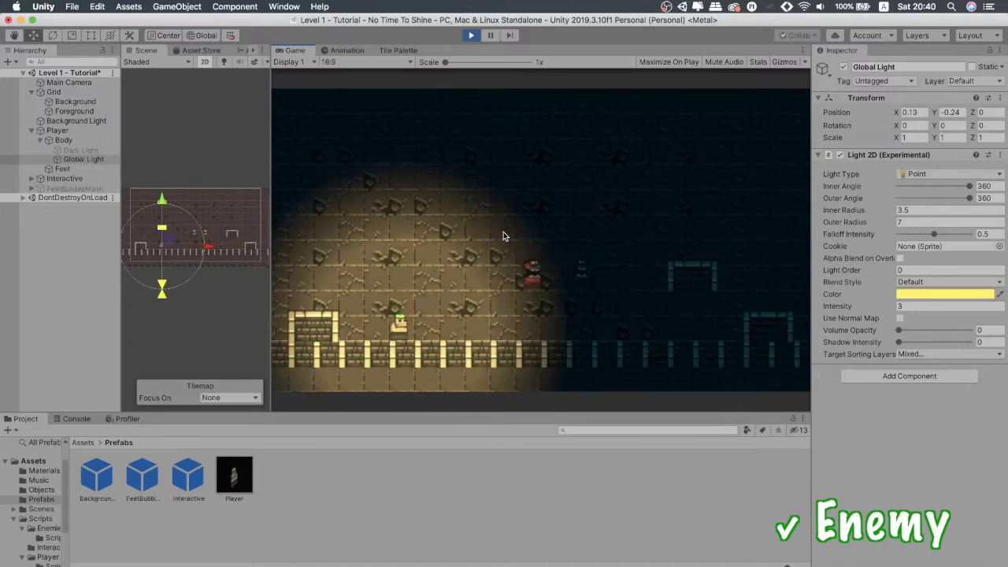
key("Right")
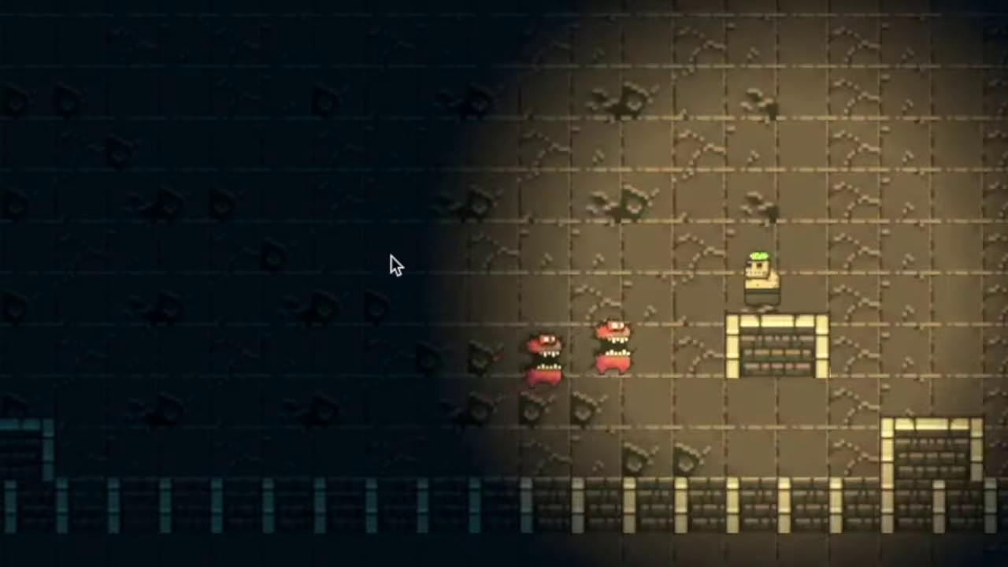
key("Left")
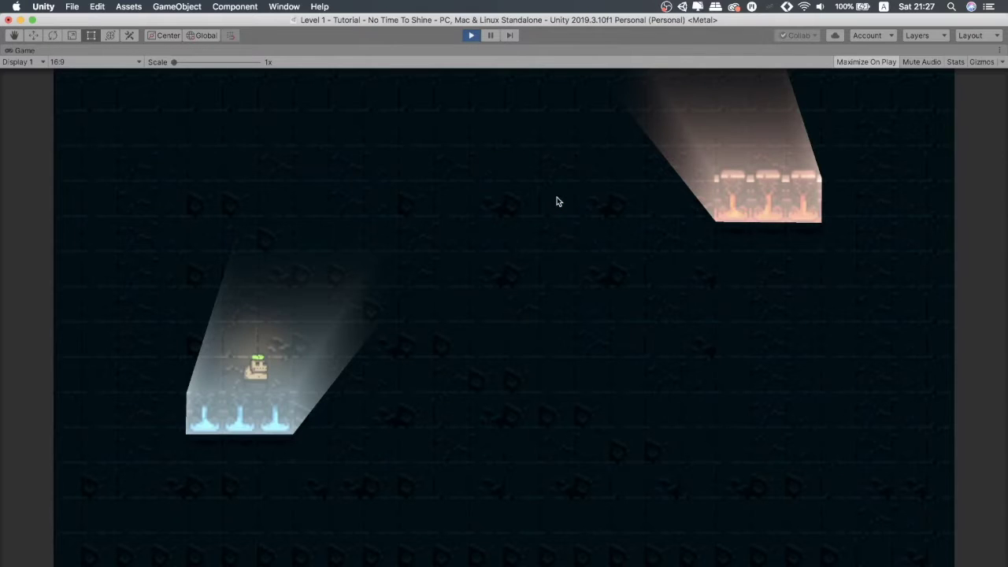
- Run and jump the candle across the level to test the gravity-based jump and camera follow
key("Left")
key("space")
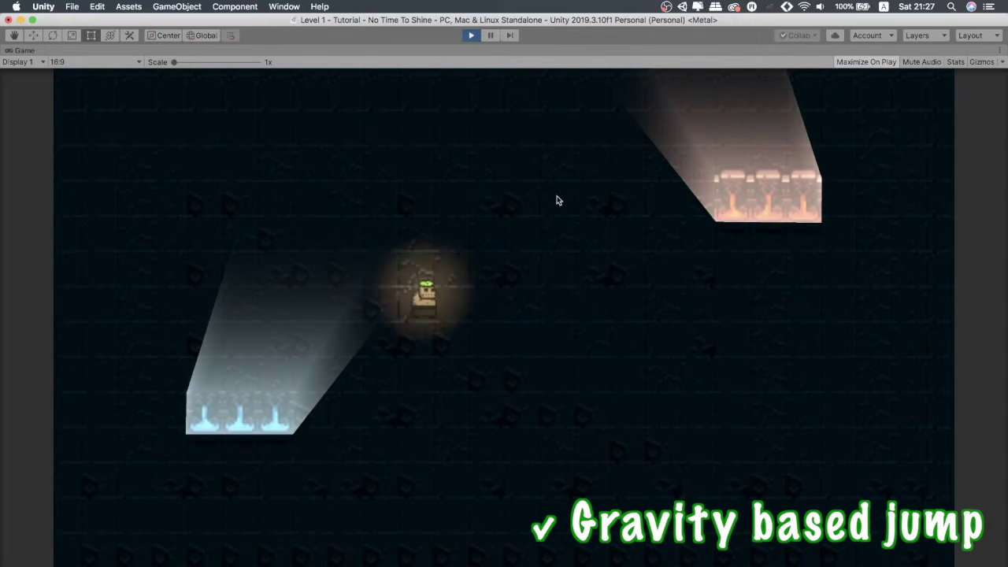
key("Left")
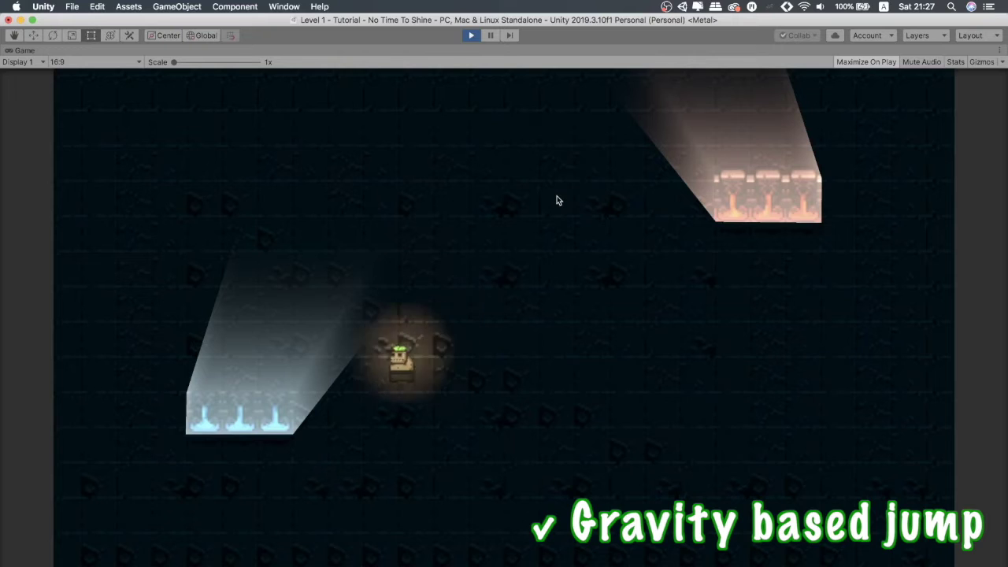
key("Right")
key("space")
key("Left")
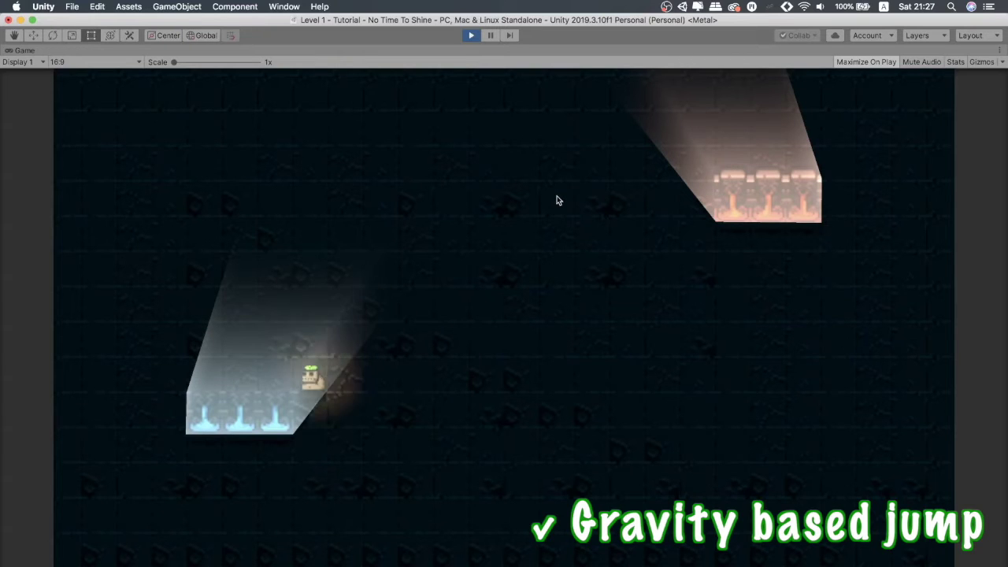
key("Right")
key("Right")
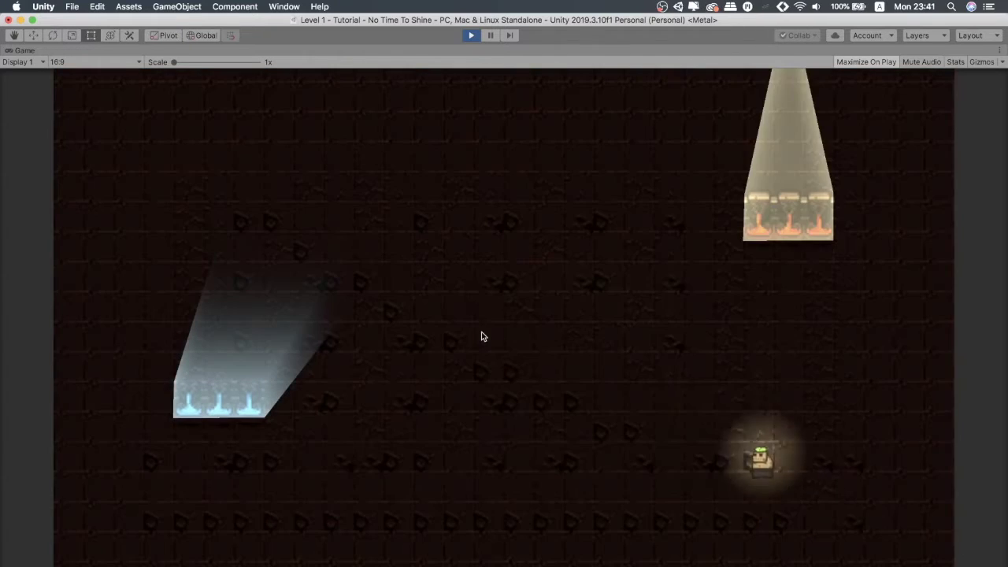
key("Left")
key("space")
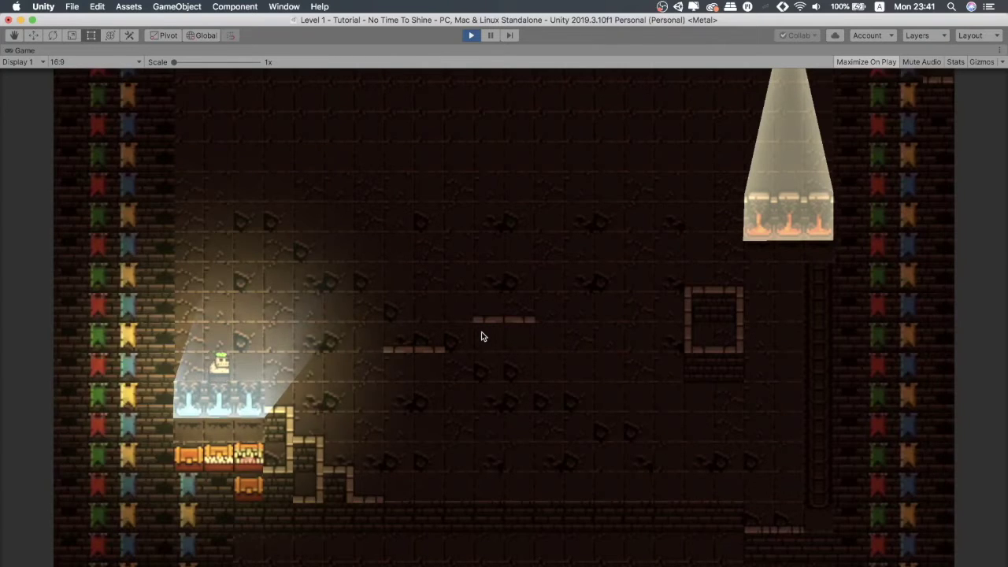
key("Right")
key("space")
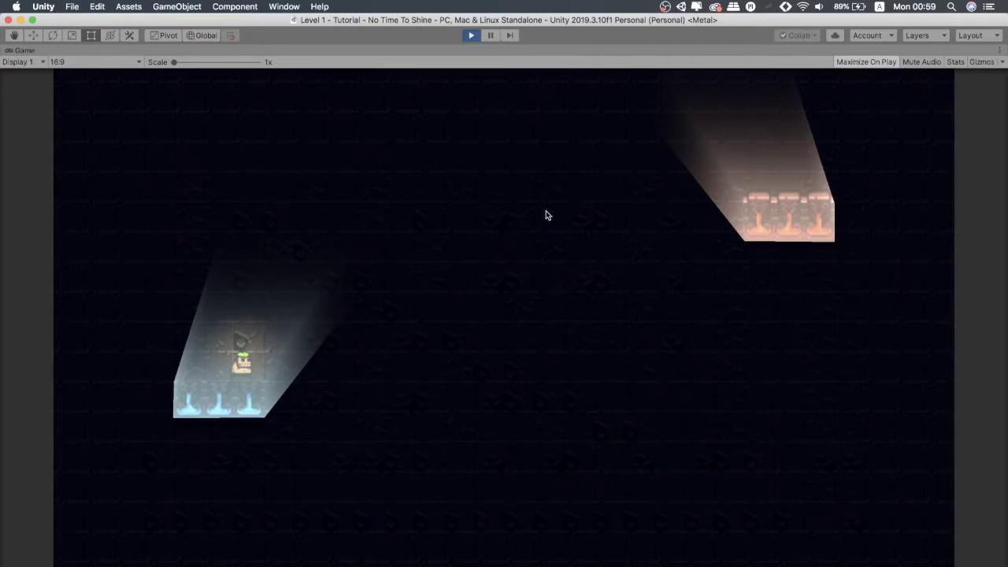
key("Right")
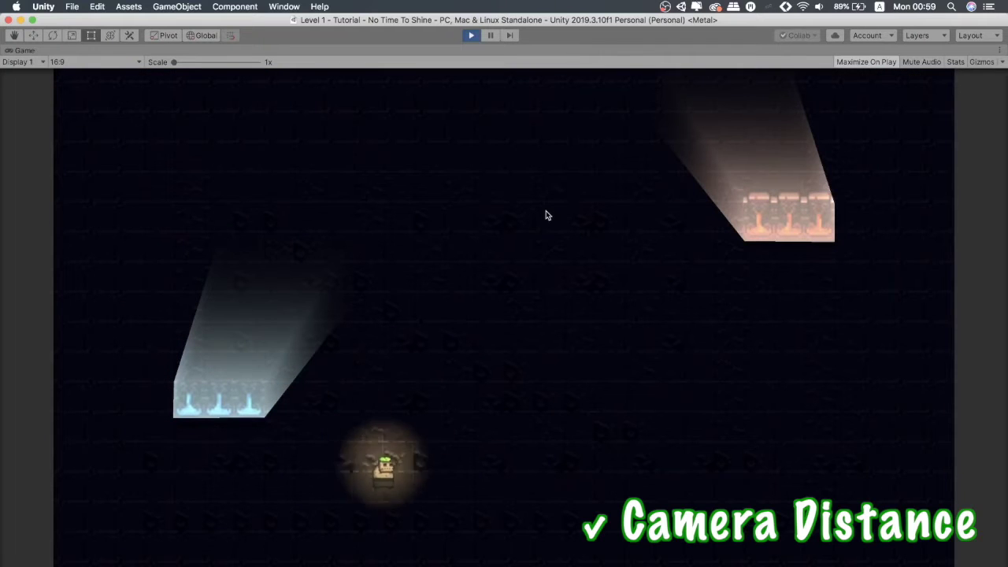
- Jump onto the blue-beam platform and climb the stairs, testing coyote time and the light toggling walls
key("Left")
key("space")
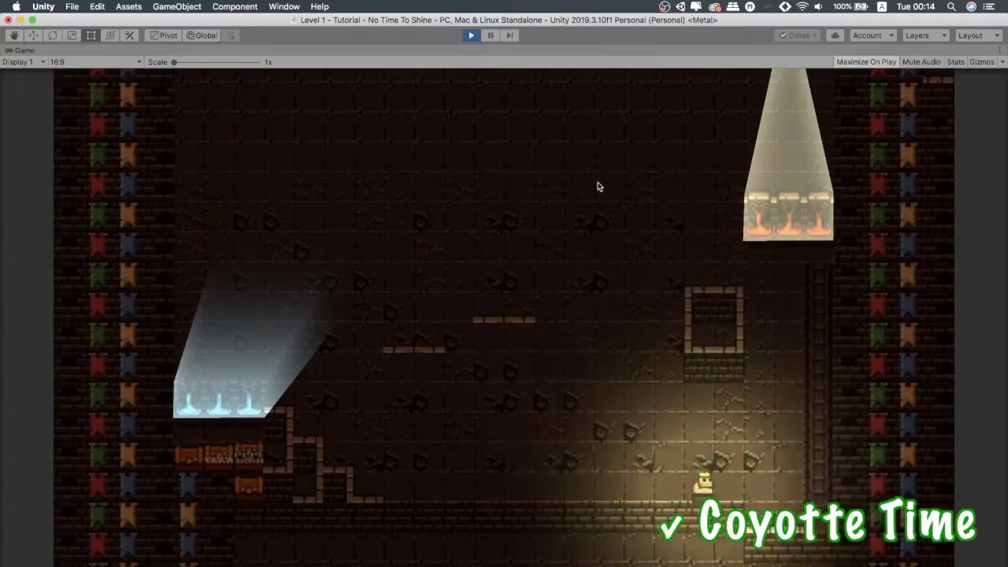
key("Left")
key("space")
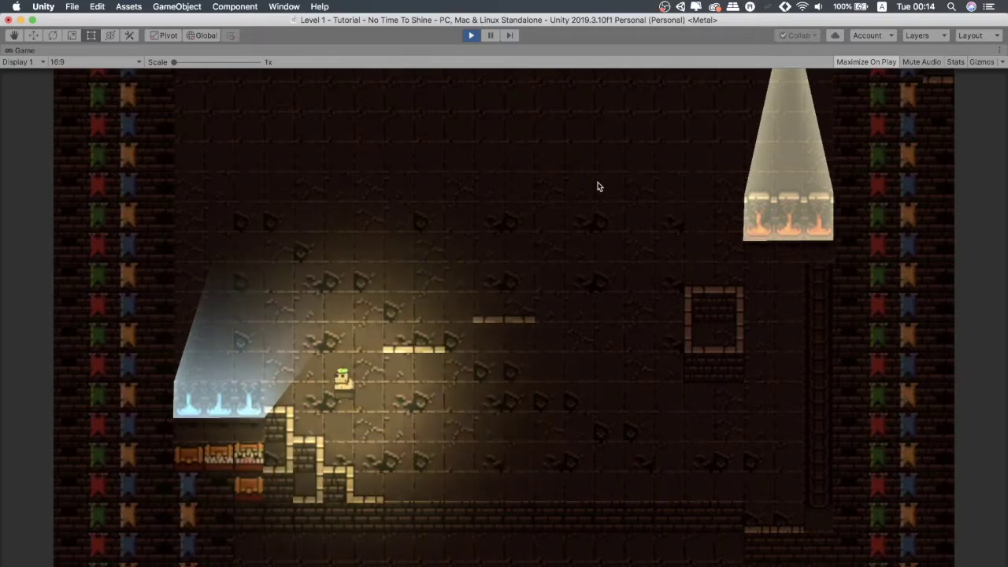
key("space")
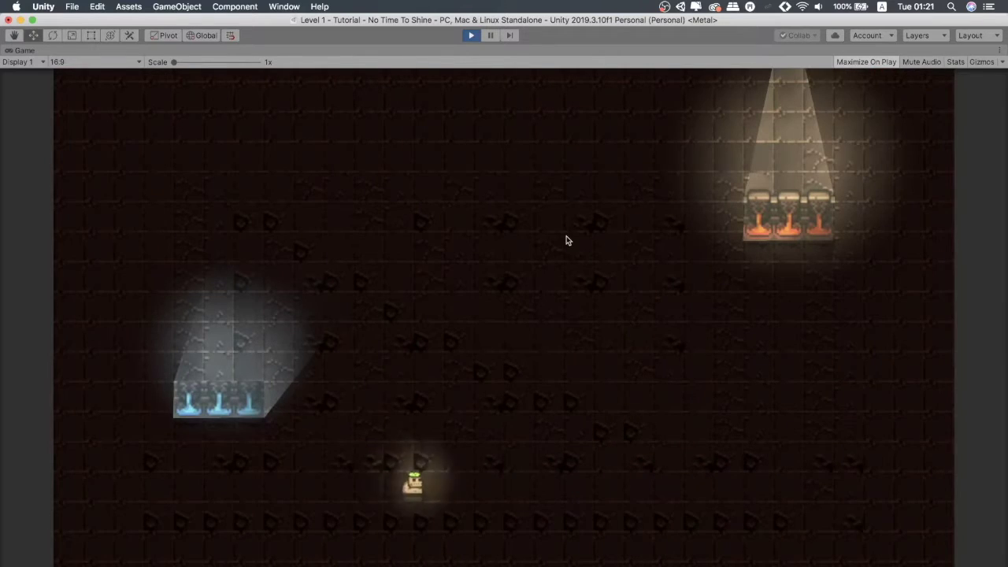
key("Right")
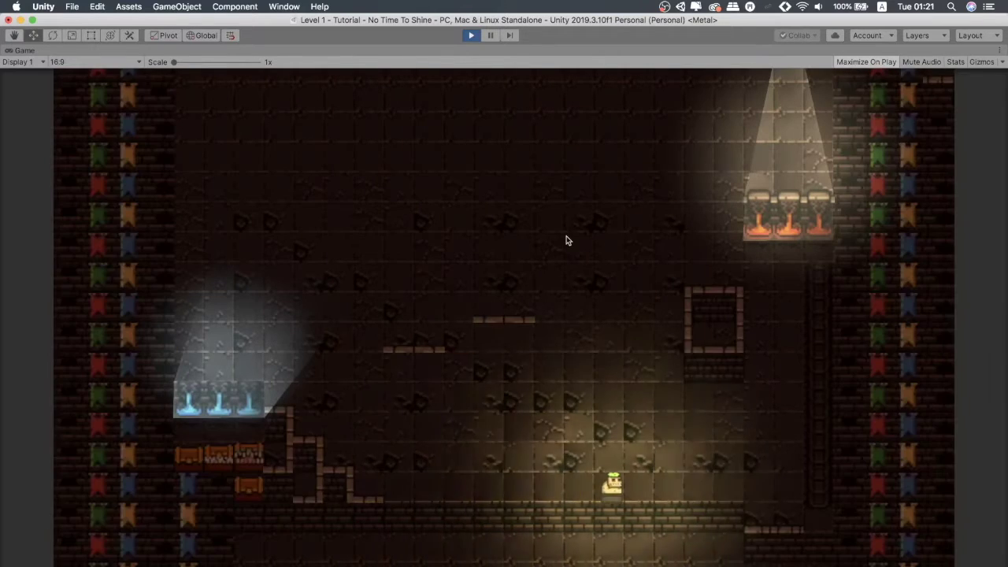
key("Left")
key("Left")
key("space")
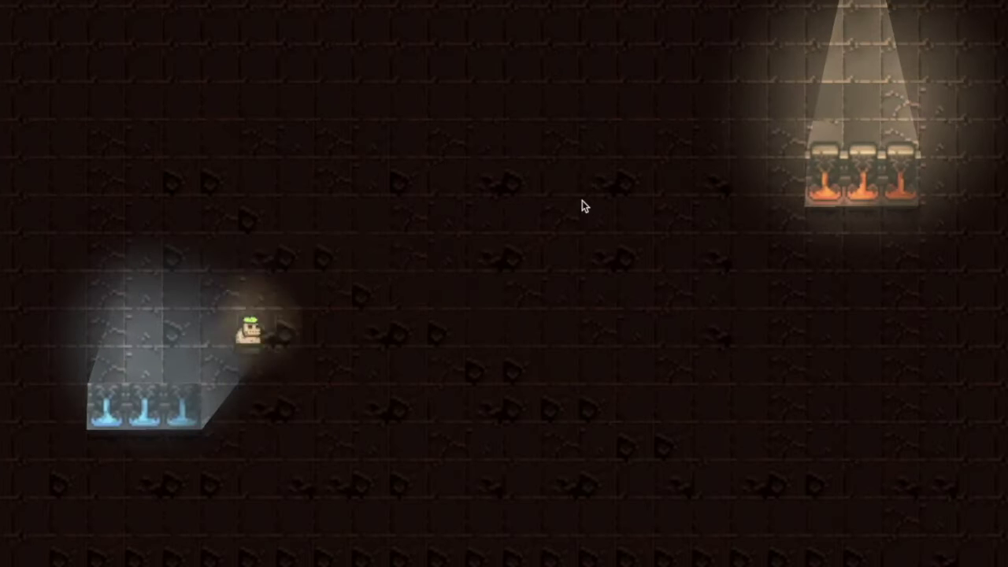
key("Right")
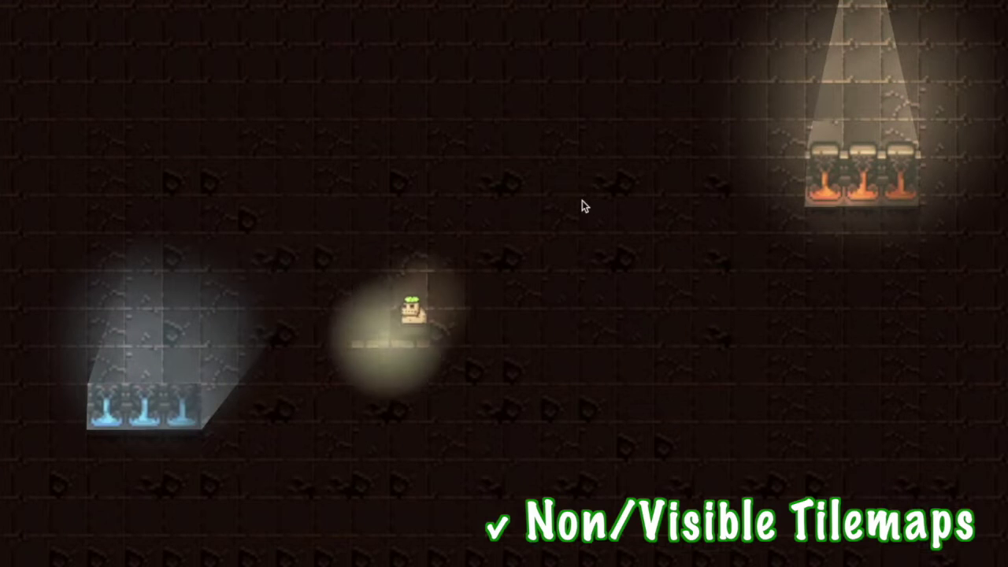
- Toggle the light to reveal and hide walls while jumping the candle over the lamps to the exit
key("space")
key("Right")
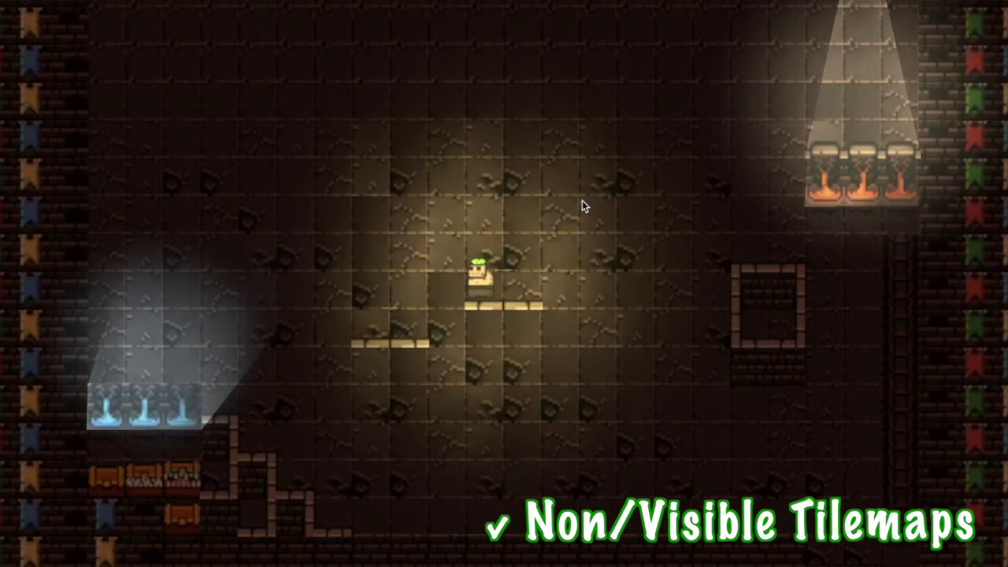
key("Right")
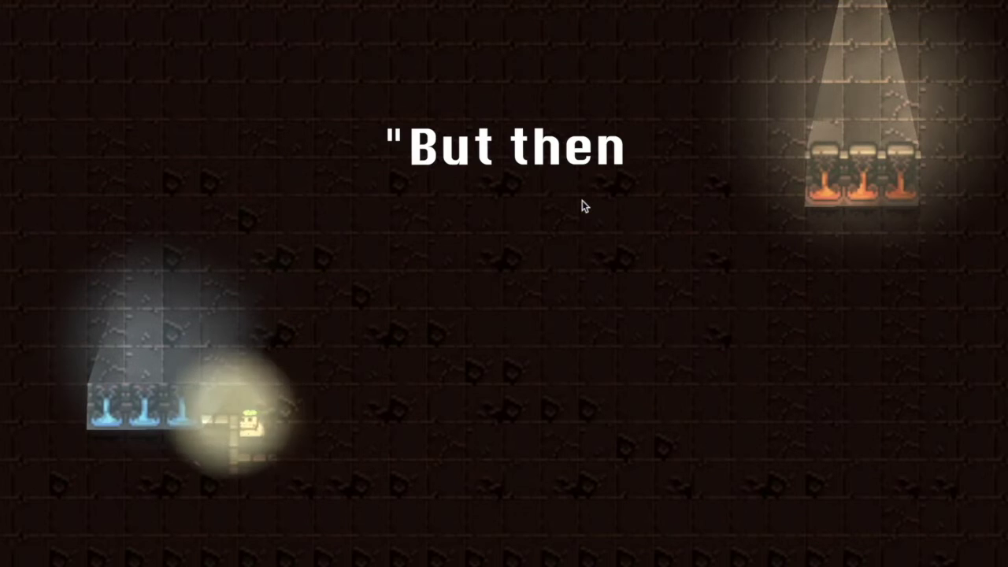
key("Right")
key("space")
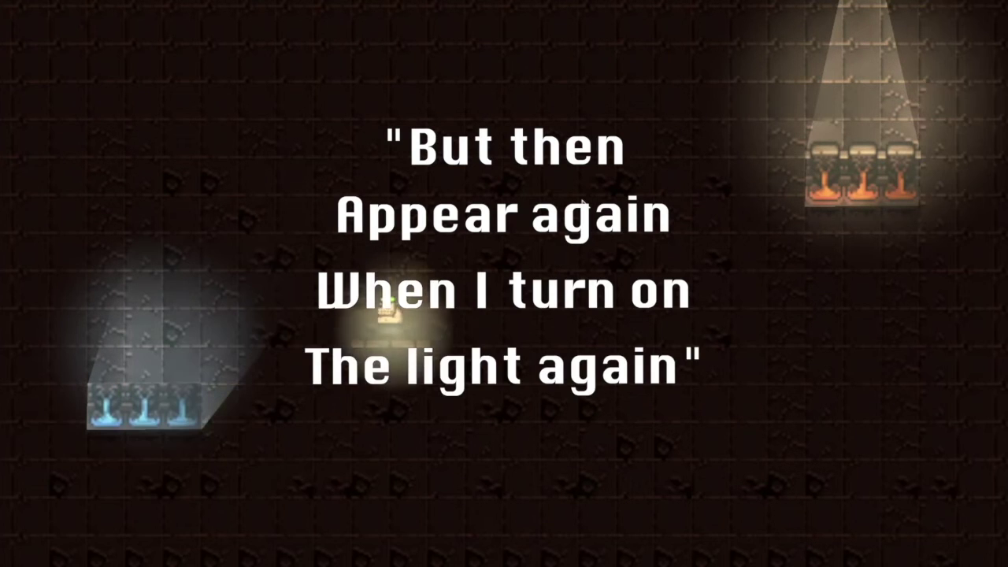
key("Right")
key("space")
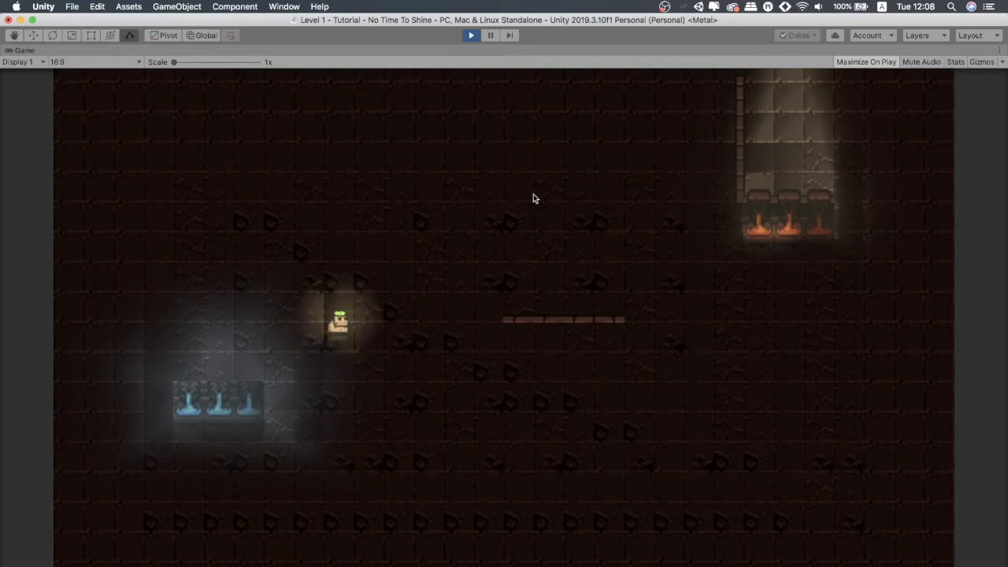
key("Right")
key("space")
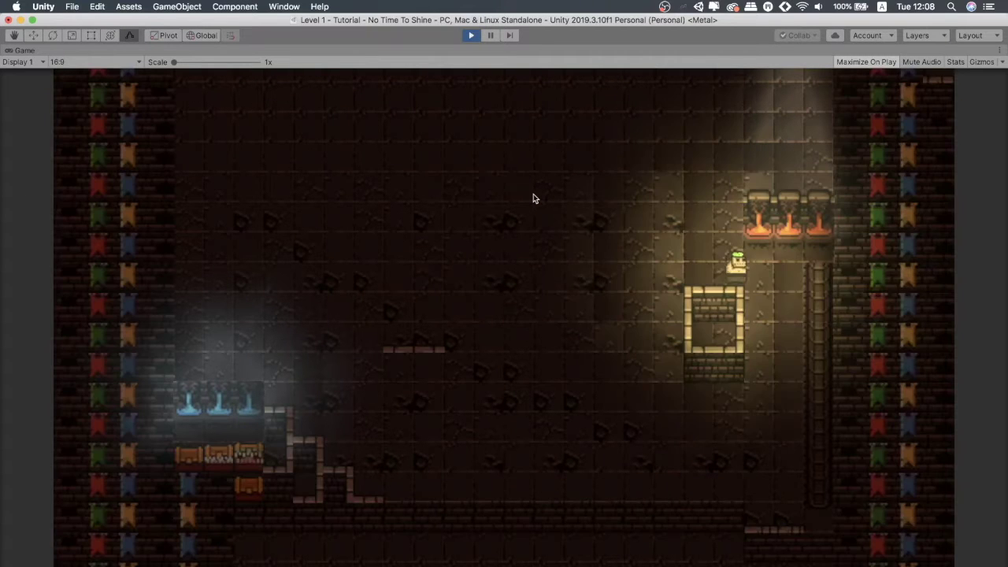
key("Right")
key("space")
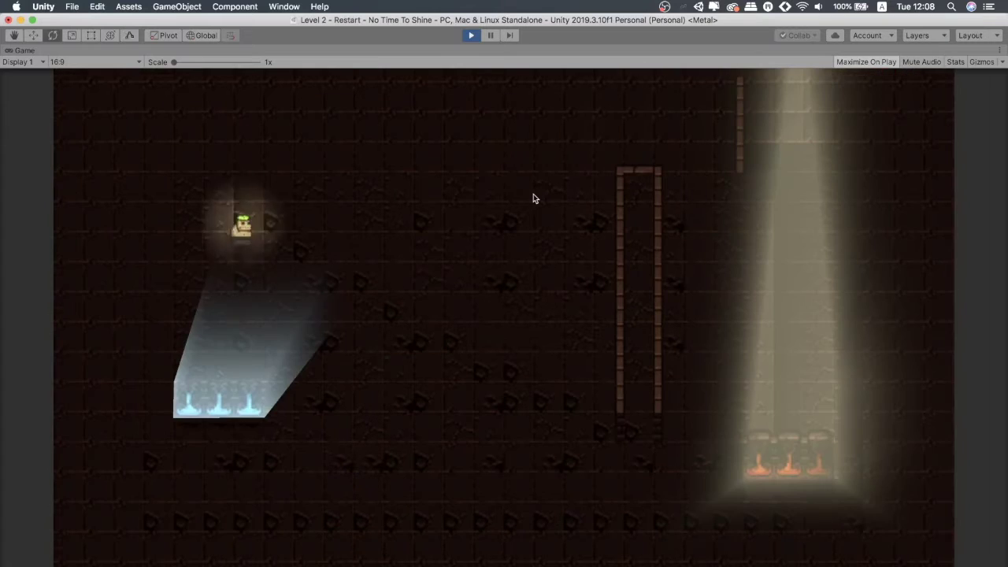
key("Right")
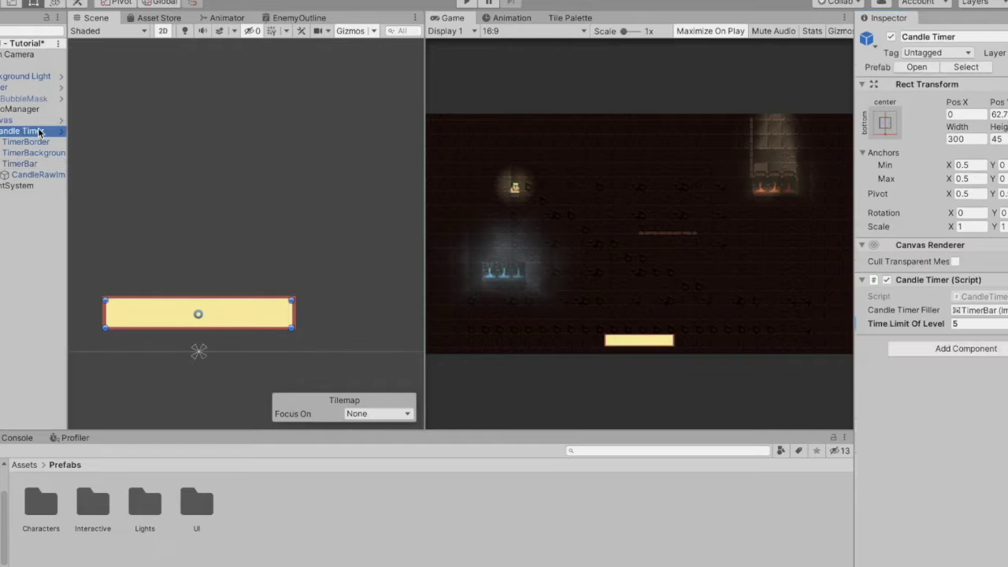
- Enter Play mode to watch the Candle Timer bar count down its 5-second limit
left_click(463, 2)
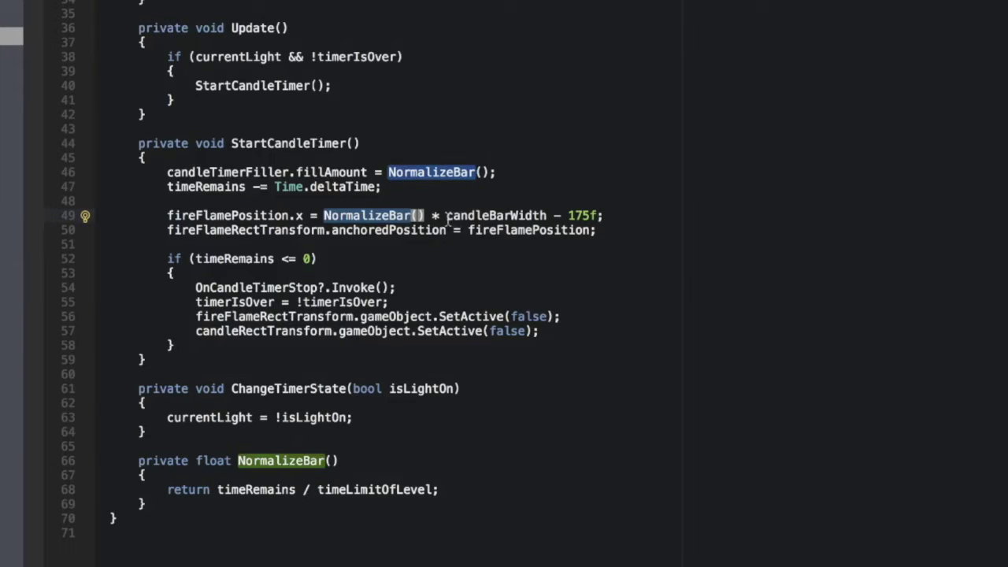
- Change the restart call to onRestartPressed?.Invoke(gameObject) in the input script
left_click_drag(490, 217, 527, 227)
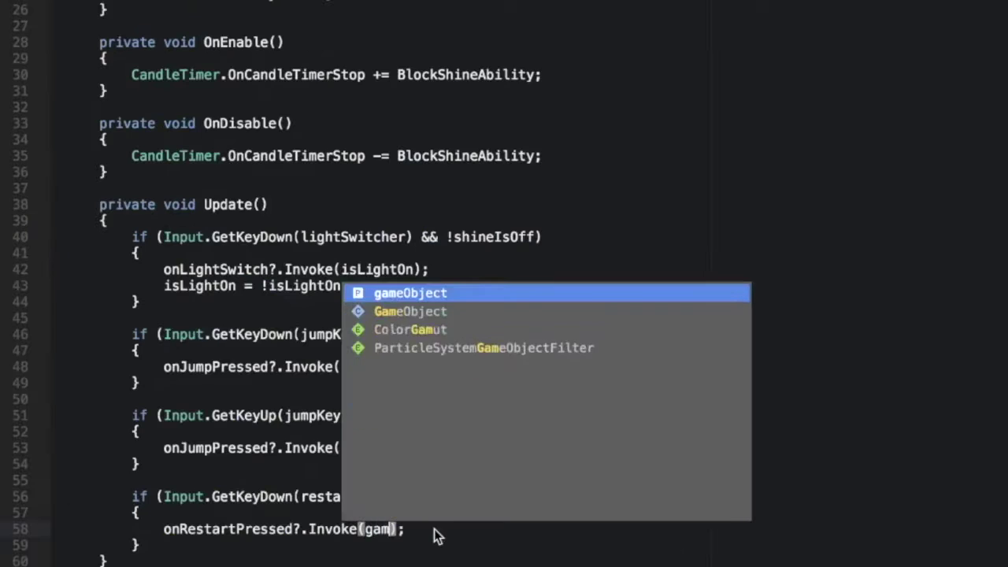
key("Return")
key("End")
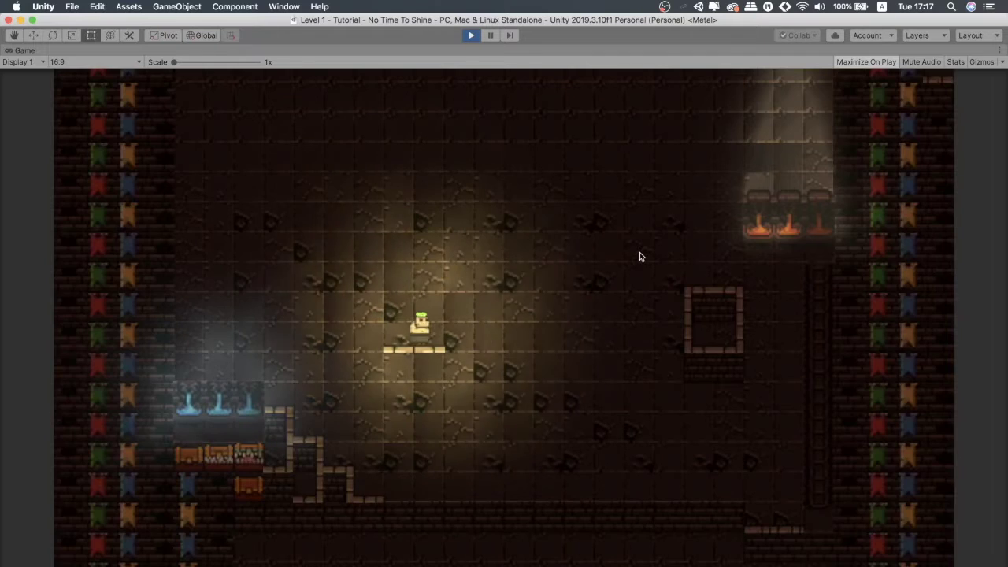
- Switch the candle's light off, jump across the platforms and into the lit exit
key("Right")
key("space")
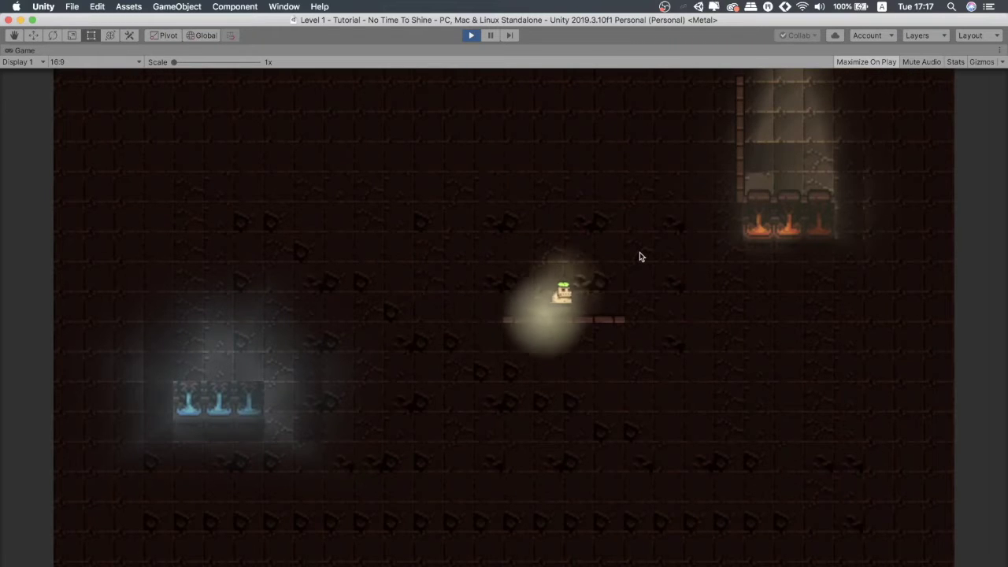
key("space")
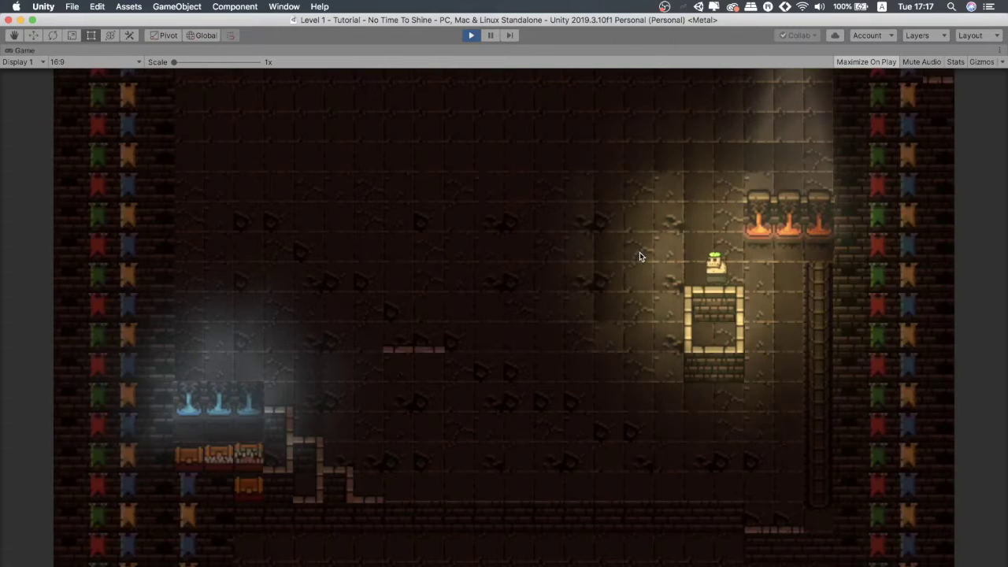
key("space")
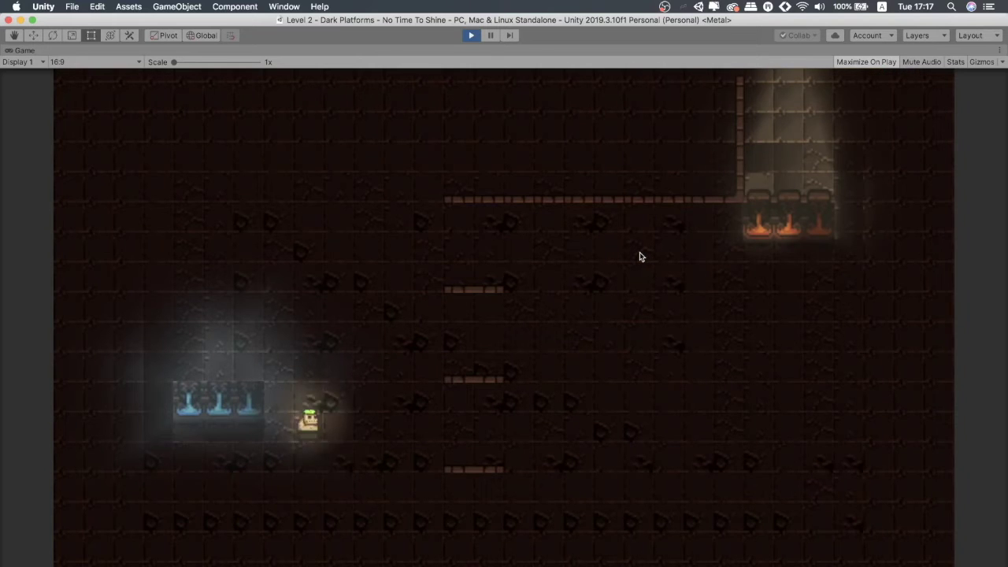
key("Right")
key("space")
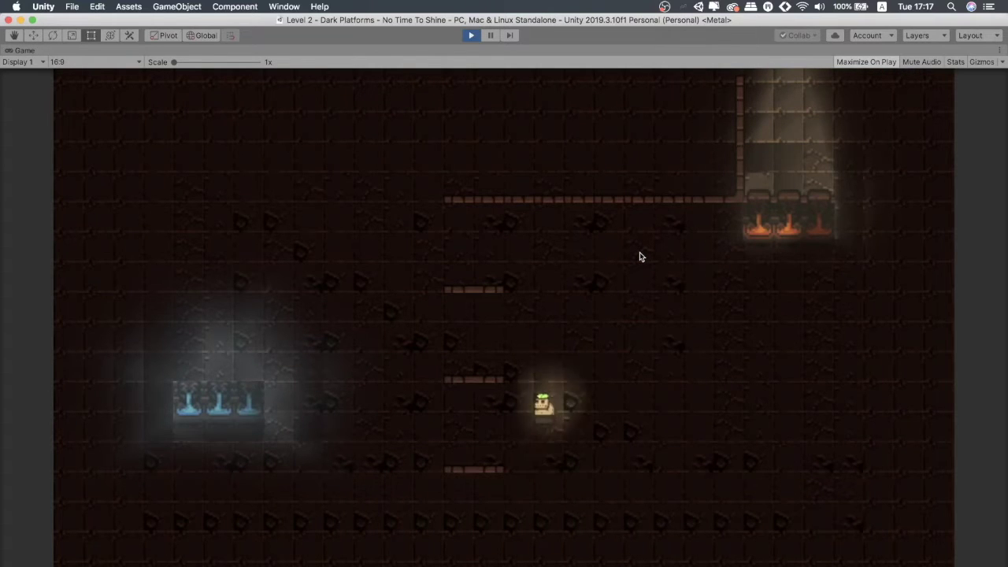
- Select the traced sketch image and thin its stroke to 0.25 pt
key("Right")
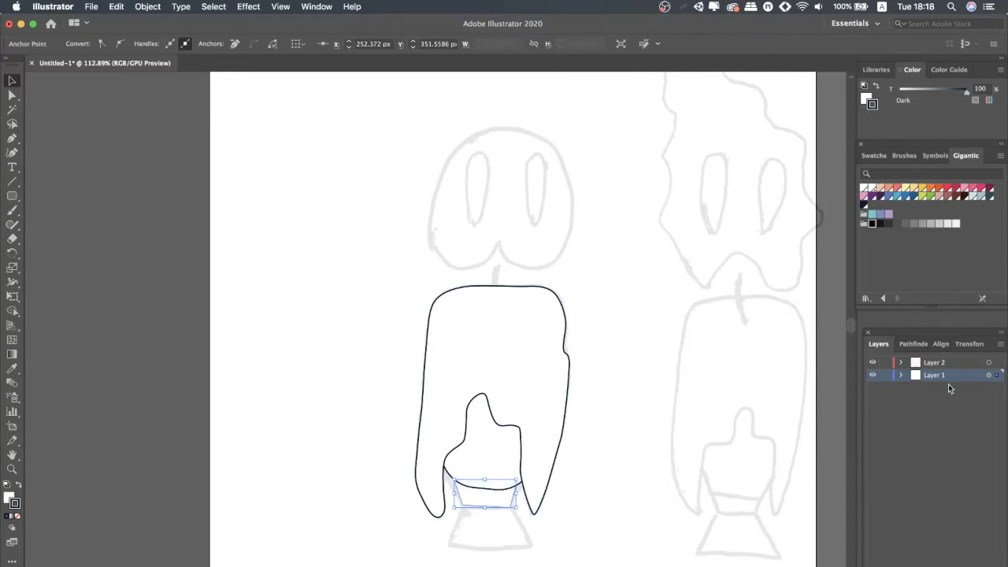
left_click(574, 464)
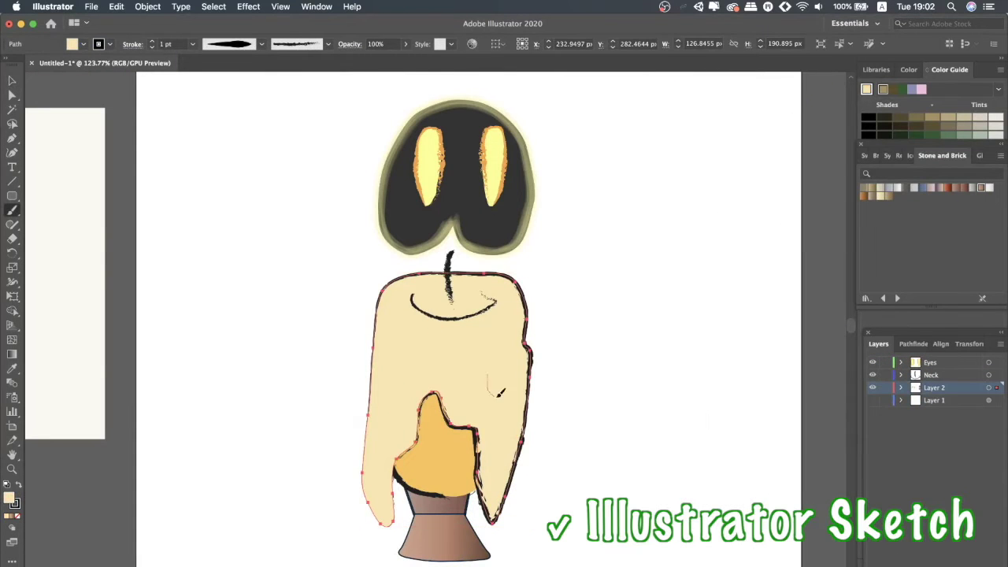
left_click(193, 44)
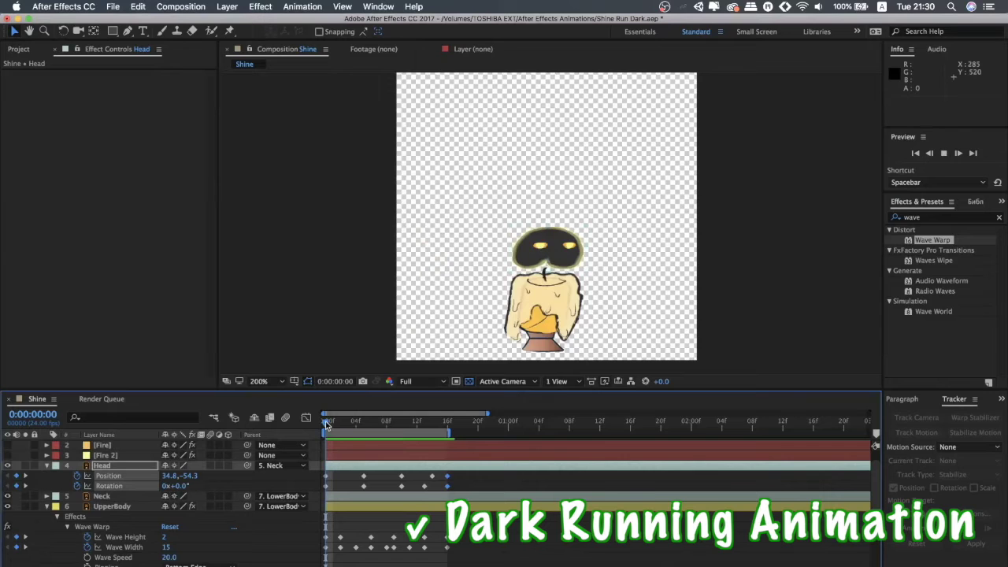
- Play back the candle's idle animation preview, then switch back to Unity
key("space")
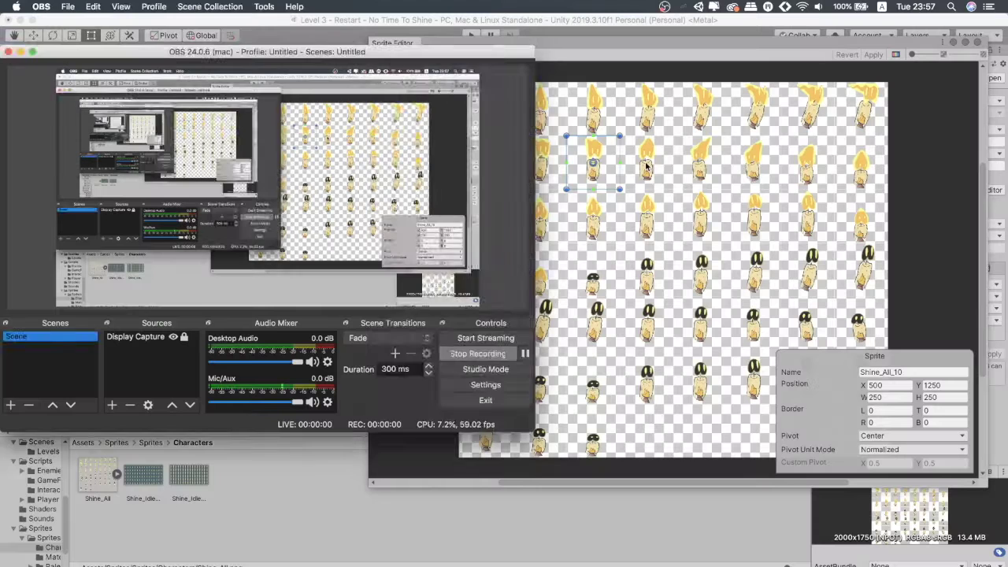
left_click(646, 165)
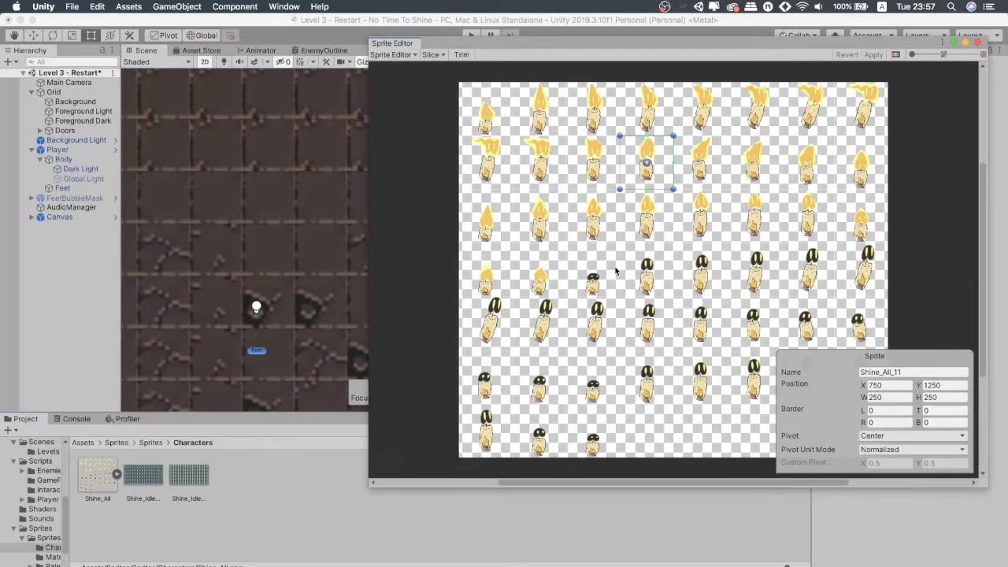
- Close the Sprite Editor, select Shine_Idle_Dark, jump the candle left twice and light its flame
left_click(979, 45)
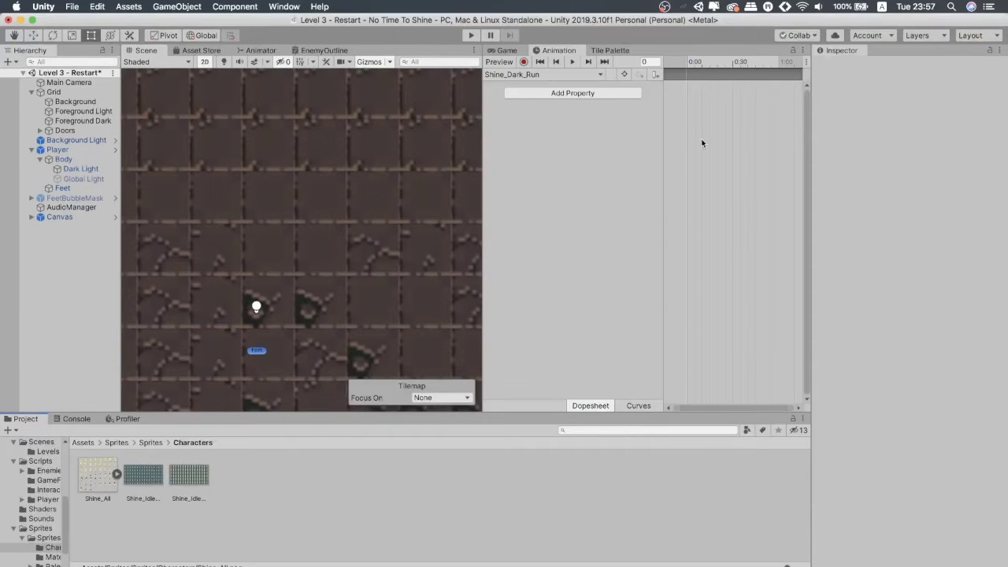
left_click(147, 478)
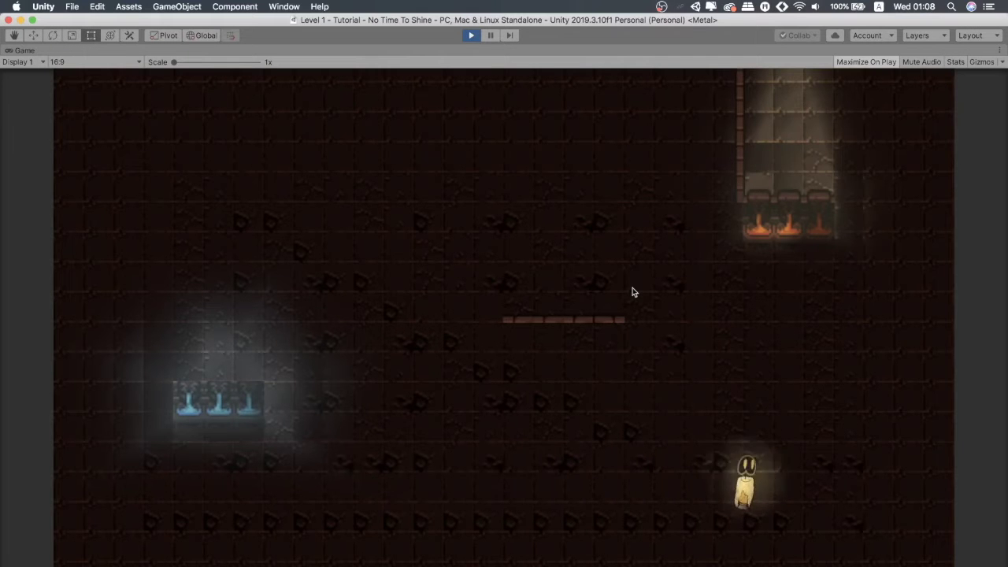
key("Left")
key("space")
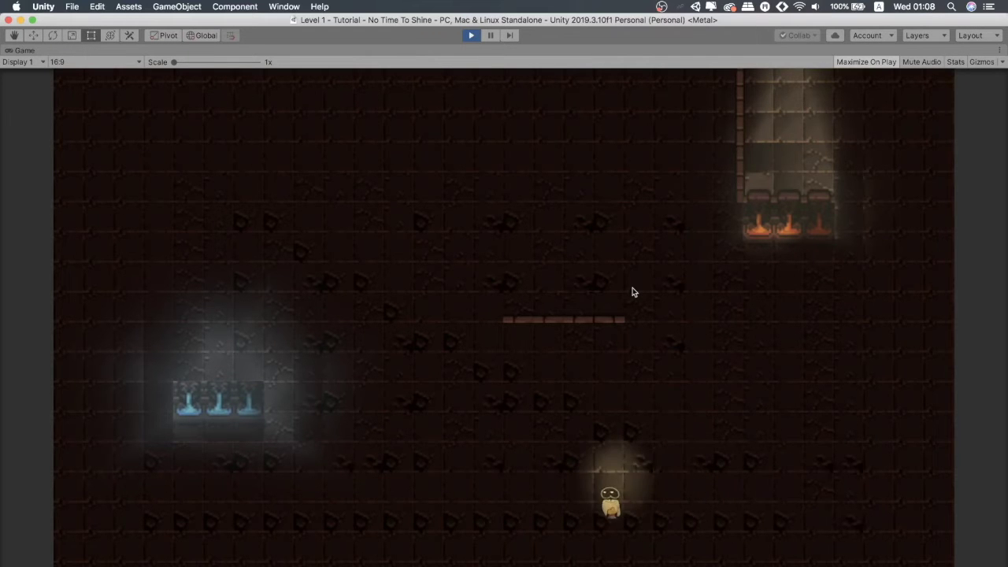
key("space")
key("Left")
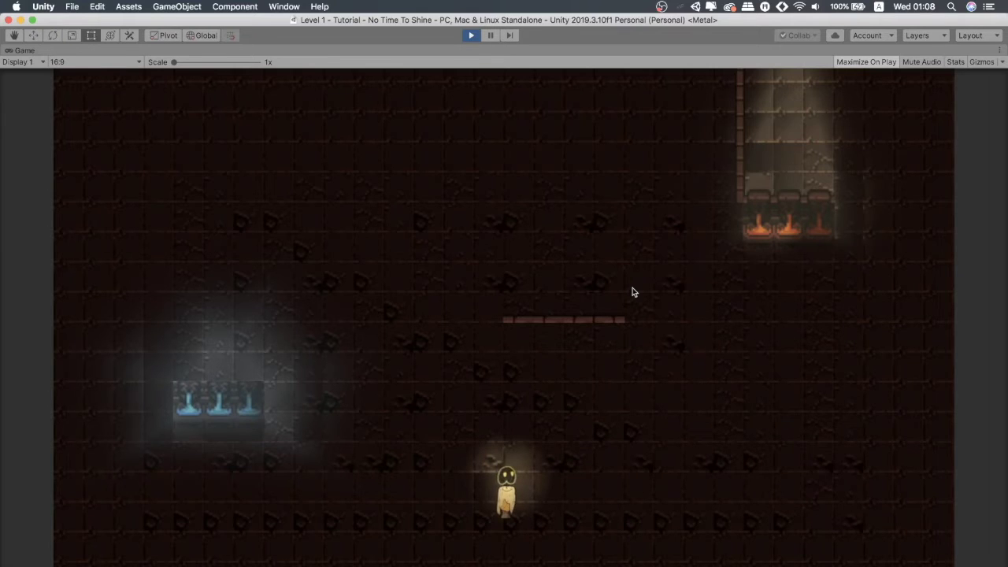
key("e")
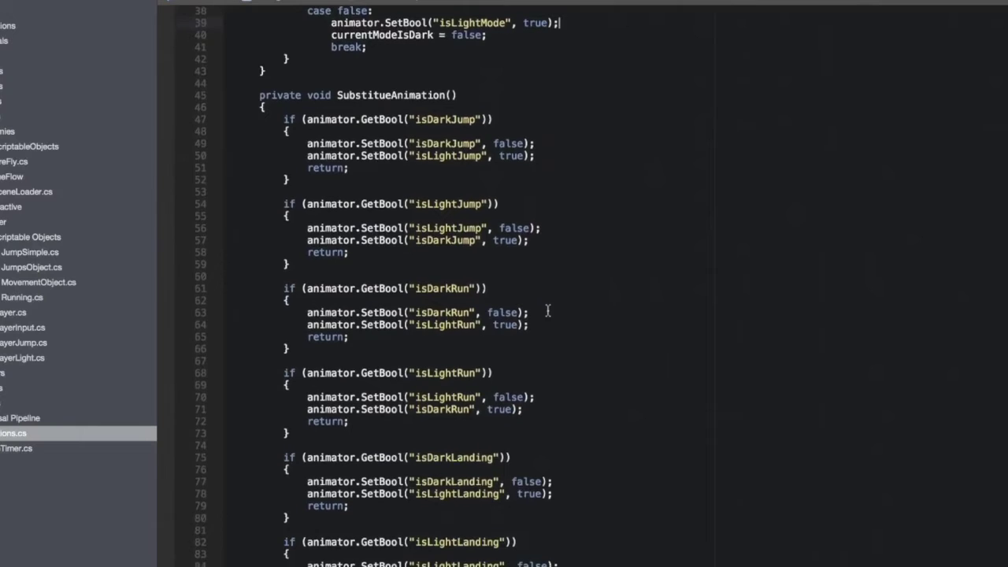
scroll(610, 311, "down", 1)
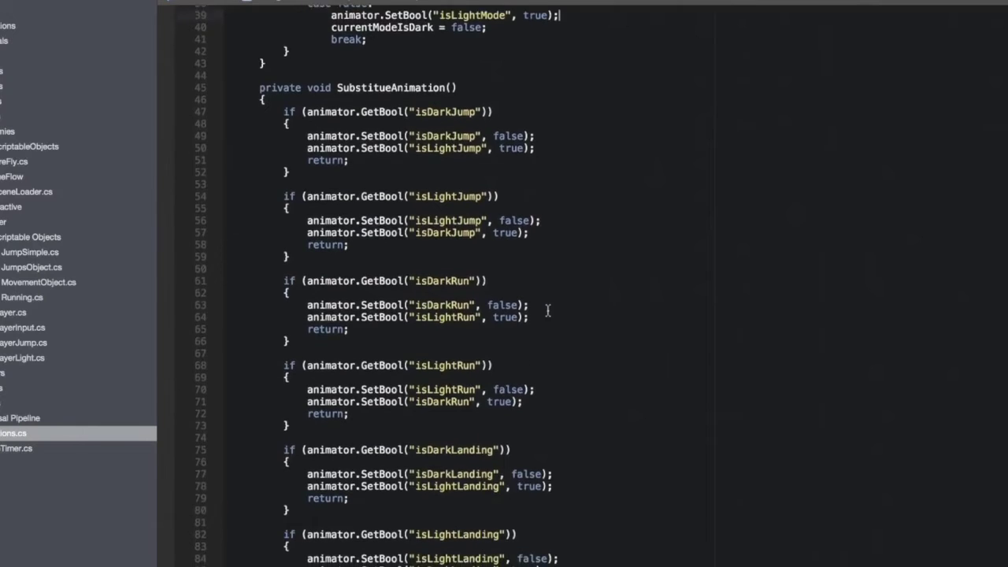
scroll(547, 311, "up", 4)
scroll(371, 101, "up", 1)
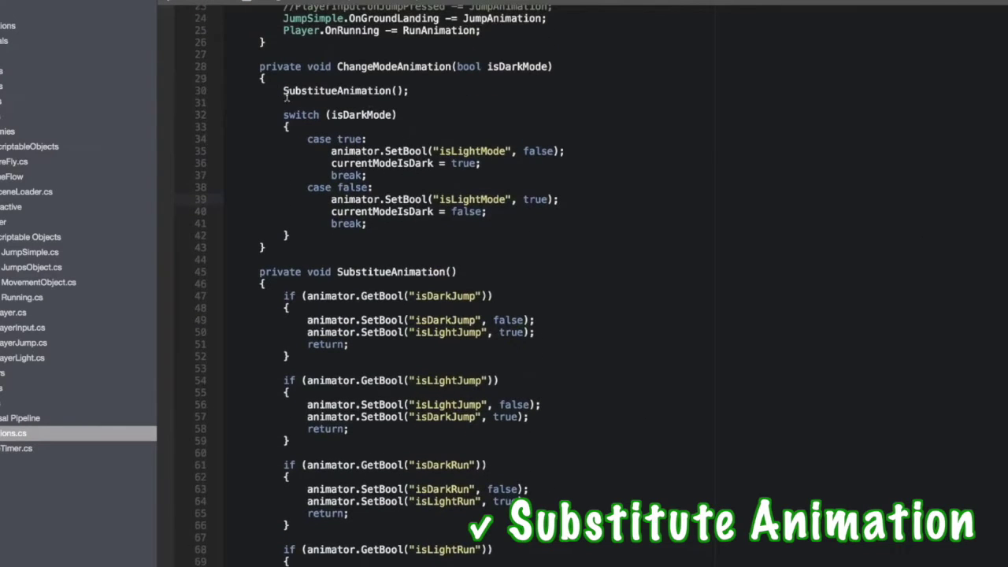
scroll(408, 90, "down", 5)
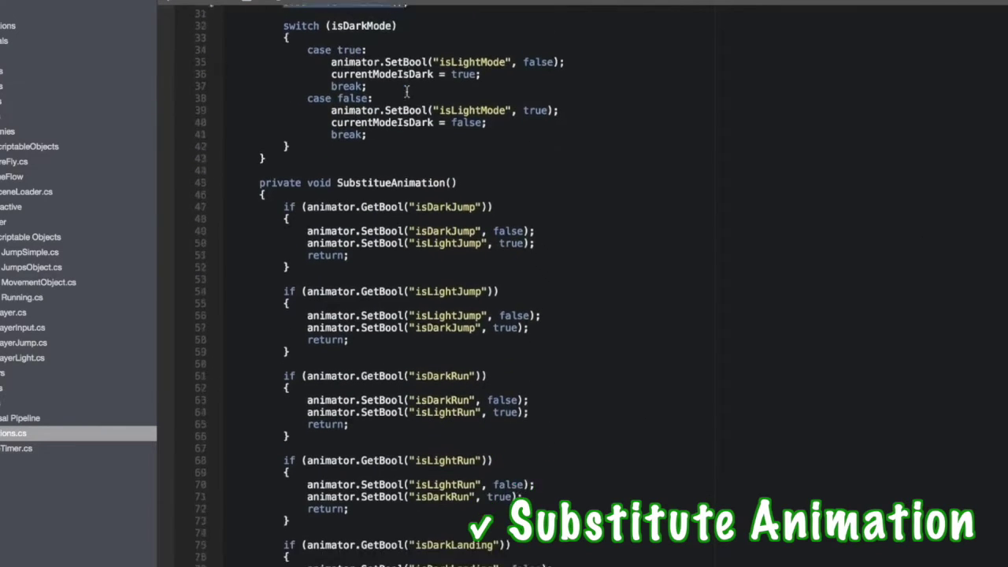
scroll(408, 93, "down", 1)
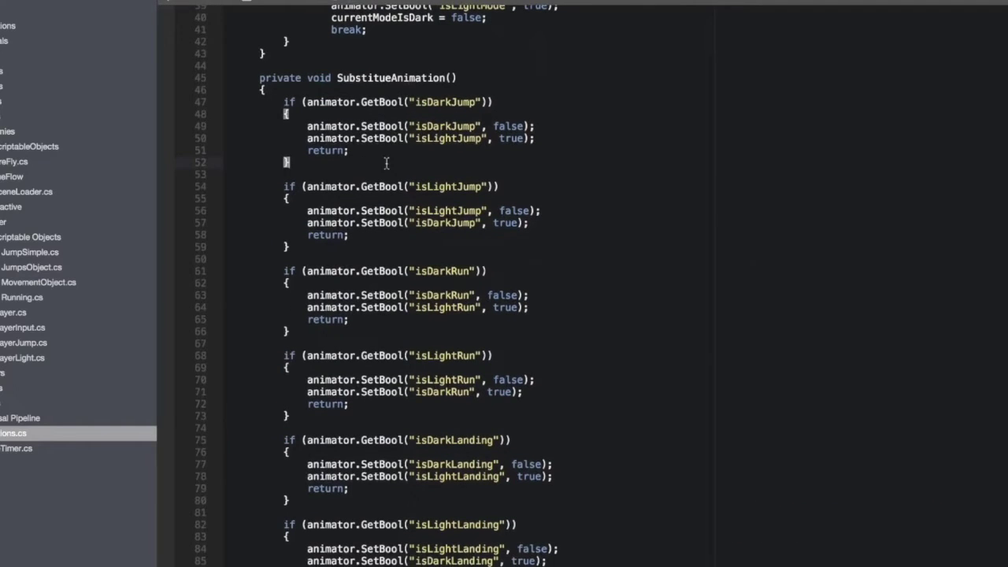
scroll(386, 163, "down", 2)
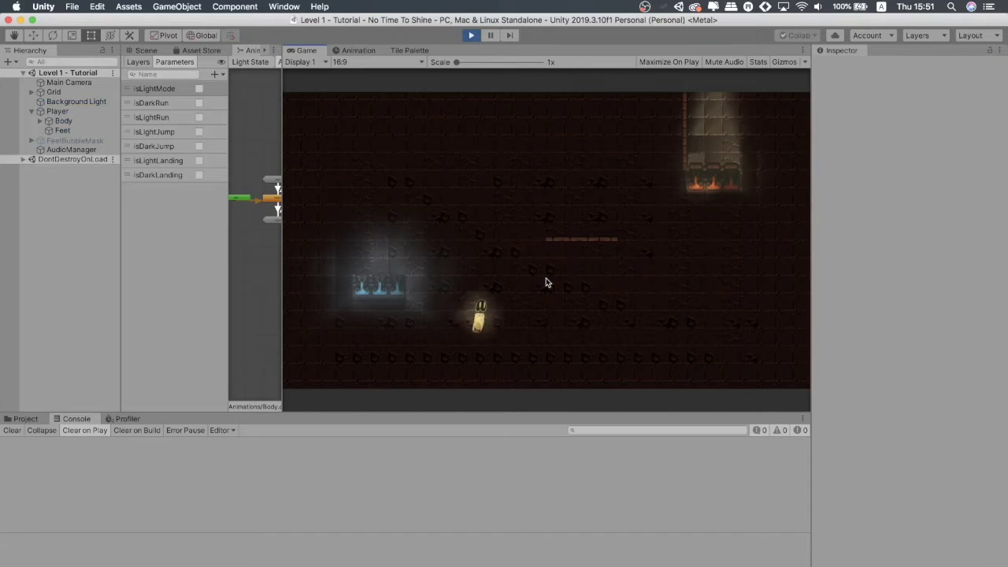
- Jump the candle right and left across platforms to test its landing animation
key("Right")
key("space")
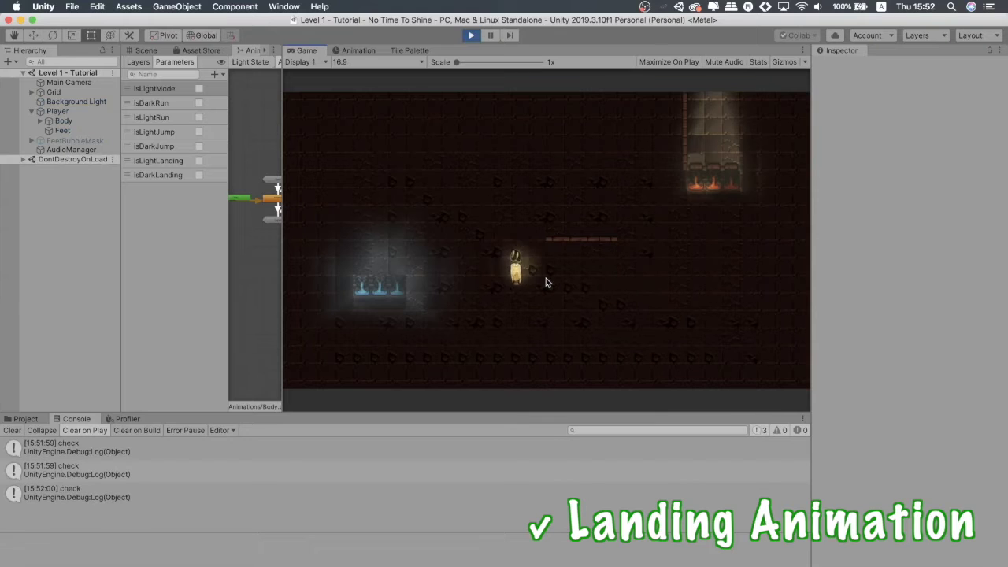
key("Right")
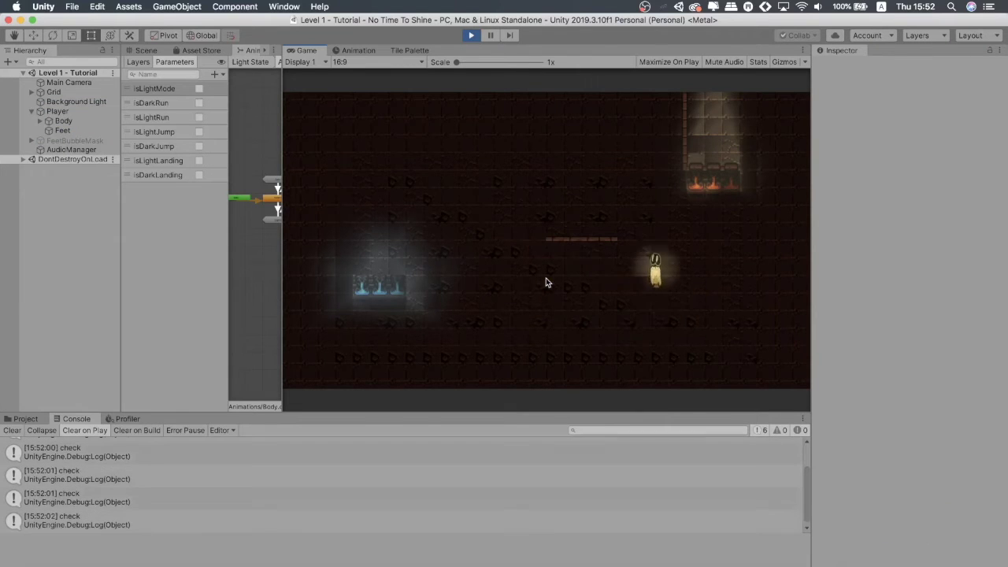
key("Left")
key("space")
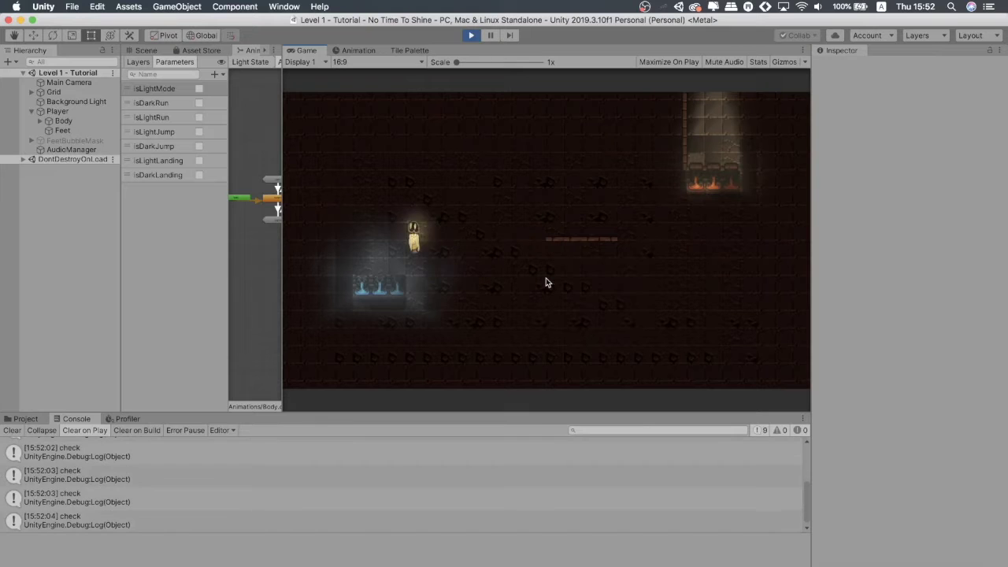
key("space")
key("Right")
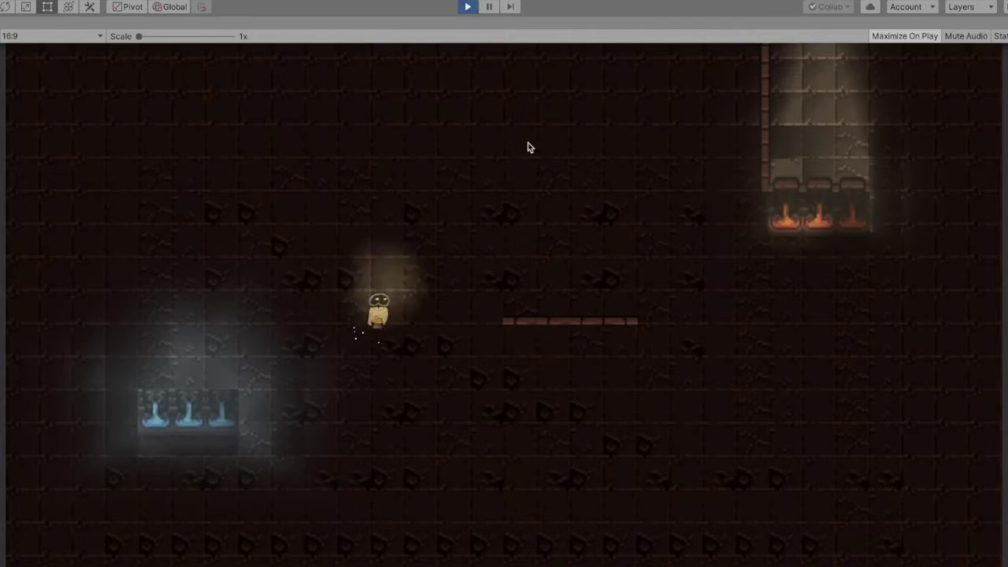
key("Right")
key("space")
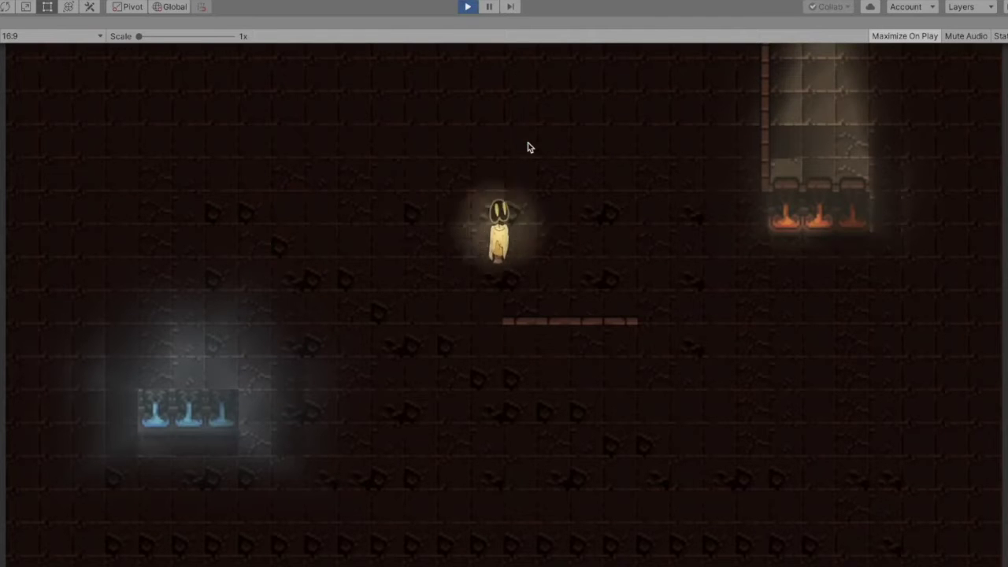
key("space")
key("Left")
- Jump repeatedly while moving down-left to show the trail of jump particles
key("Right")
key("space")
key("Left")
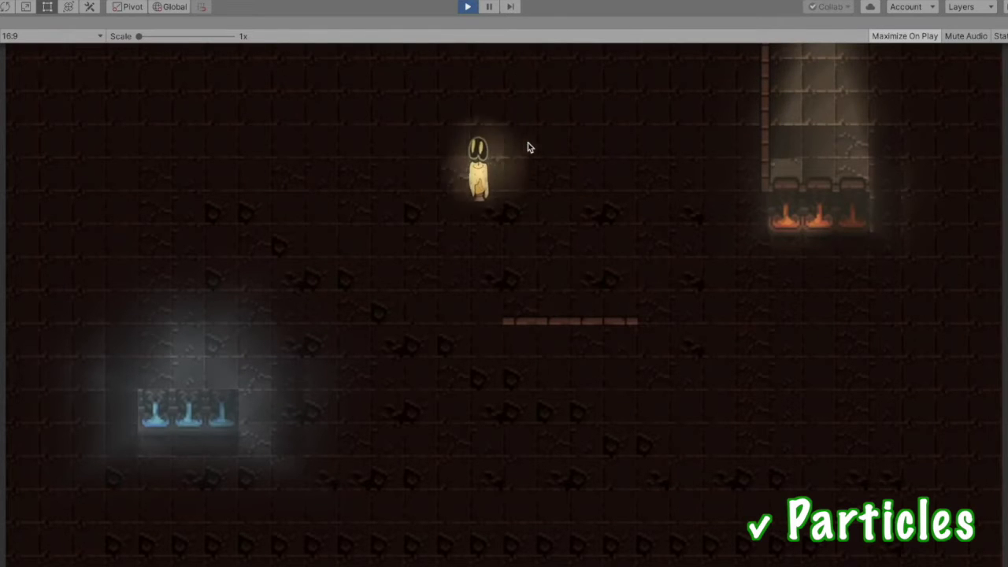
key("Right")
key("space")
key("Left")
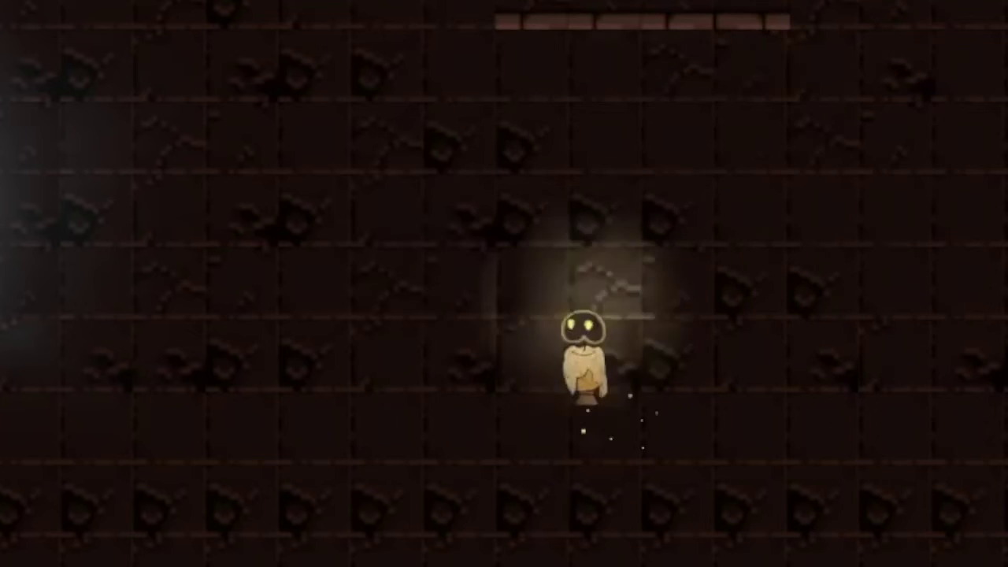
key("space")
key("Left")
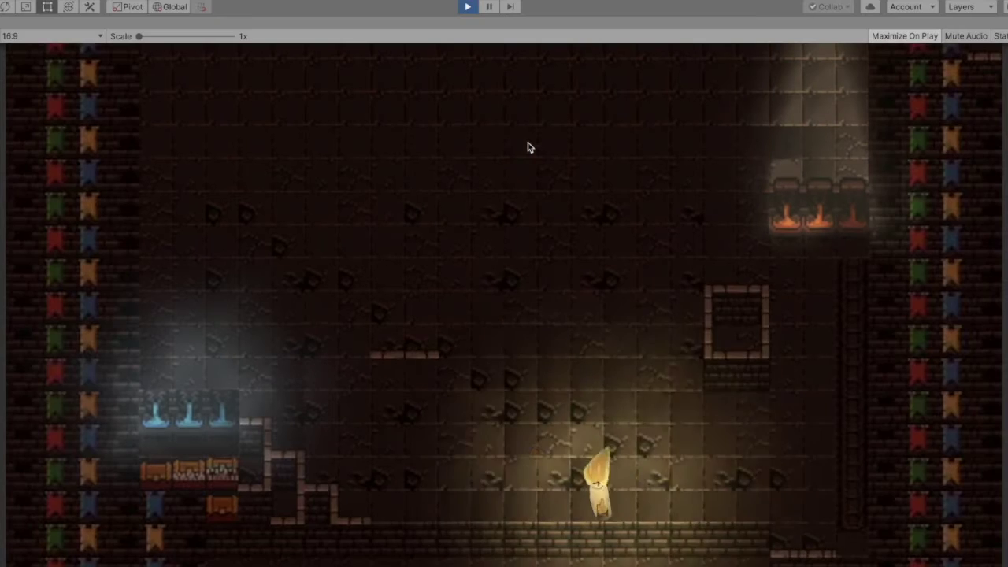
key("Left")
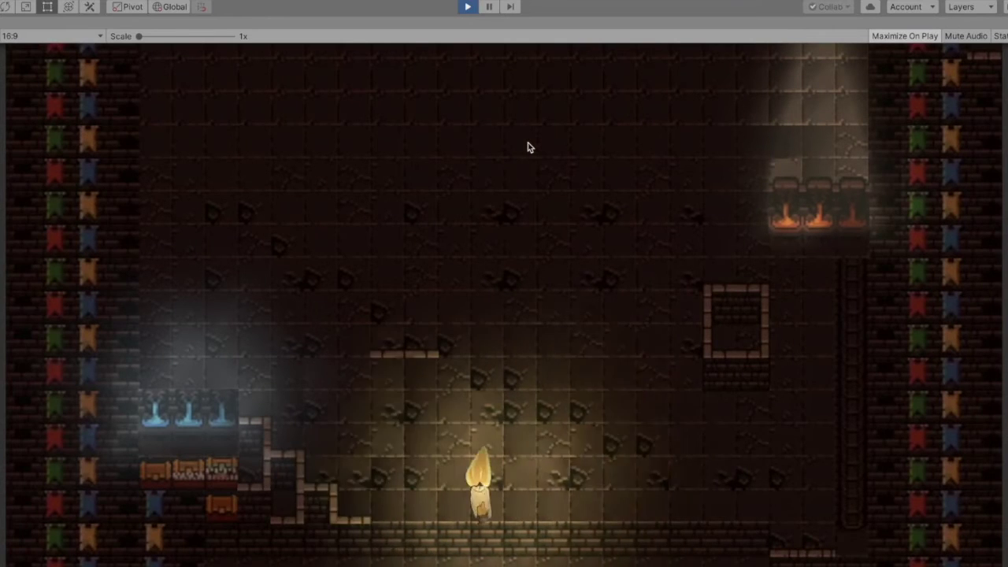
- Walk the candle back and forth, climb the left steps, then drop and jump back up
key("Right")
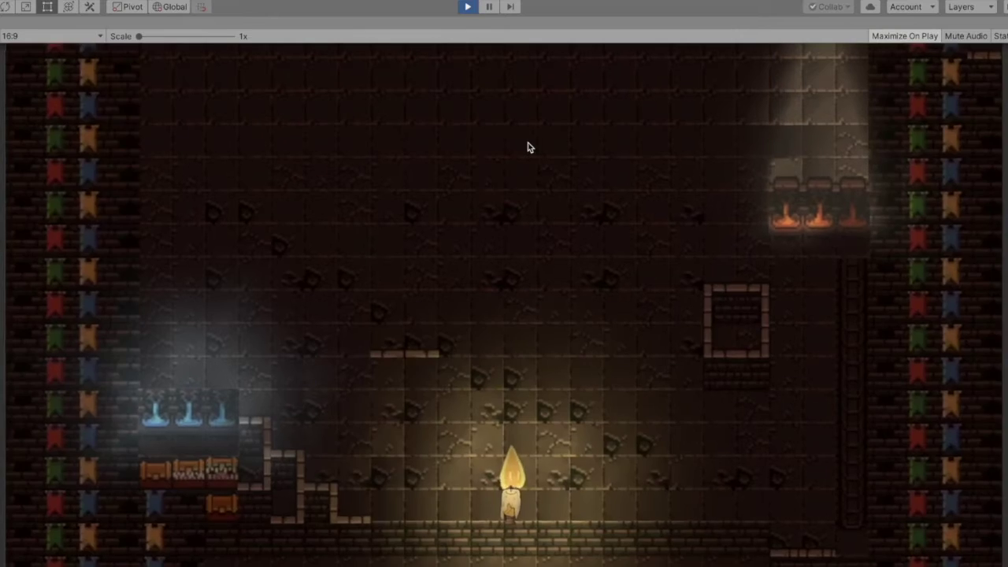
key("Left")
key("space")
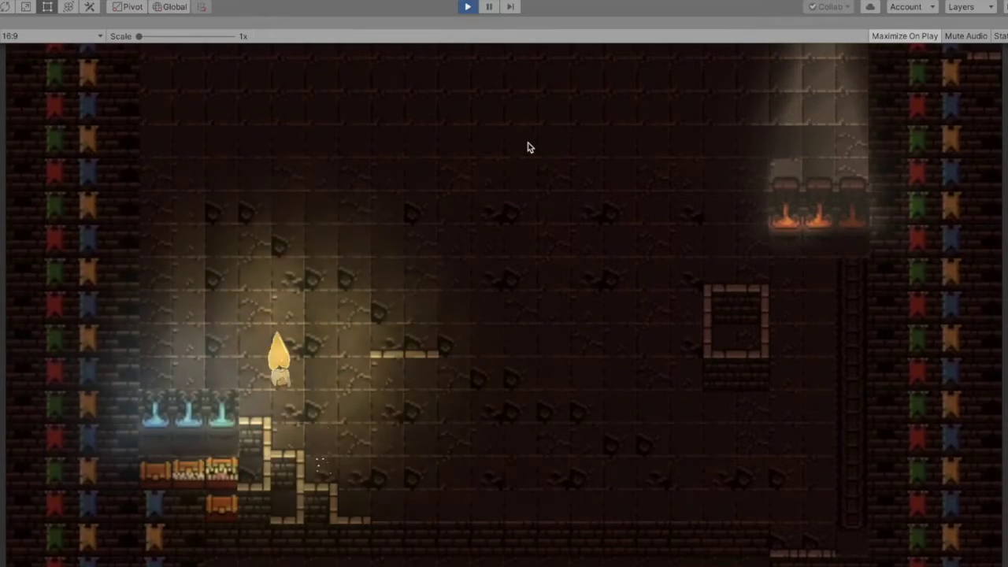
key("space")
key("Right")
key("Left")
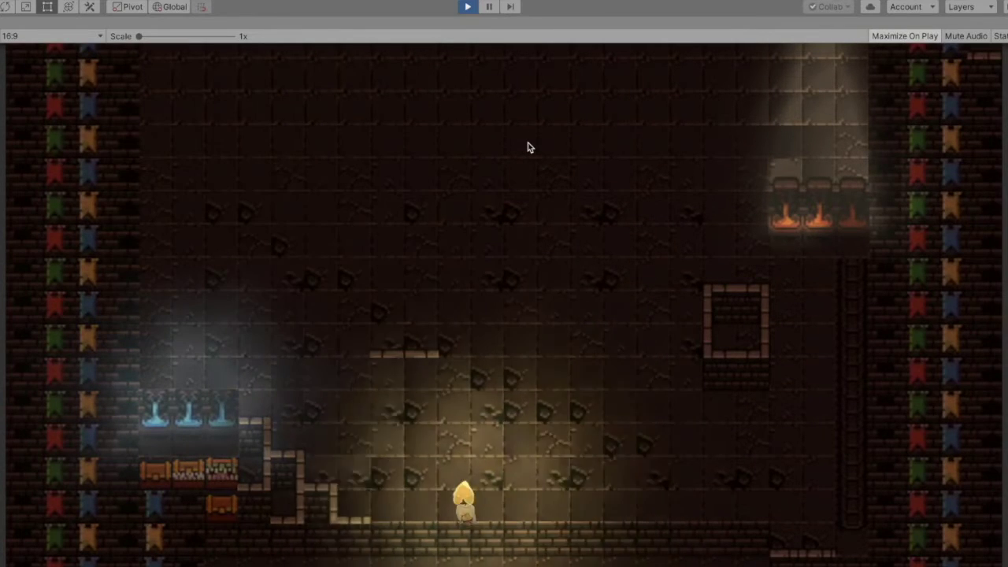
key("space")
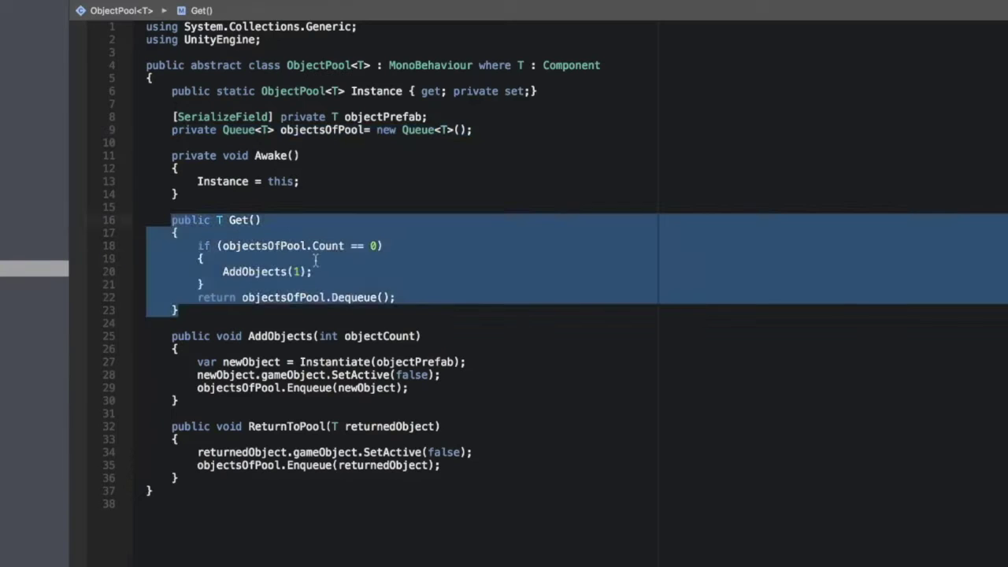
- Review ObjectPool<T>.Get(), then highlight the Update() method in PoolLifetime.cs
left_click(315, 260)
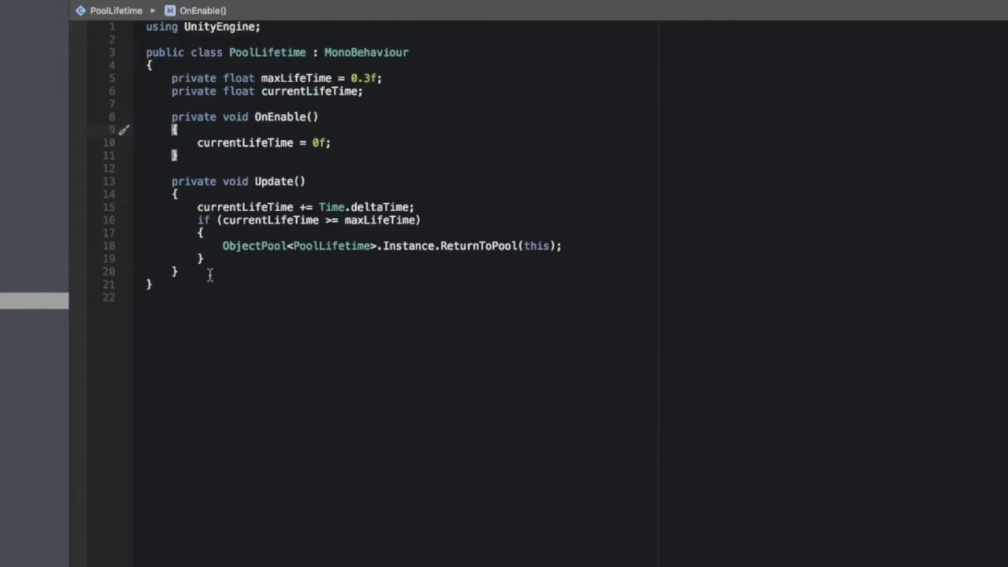
left_click_drag(210, 274, 150, 183)
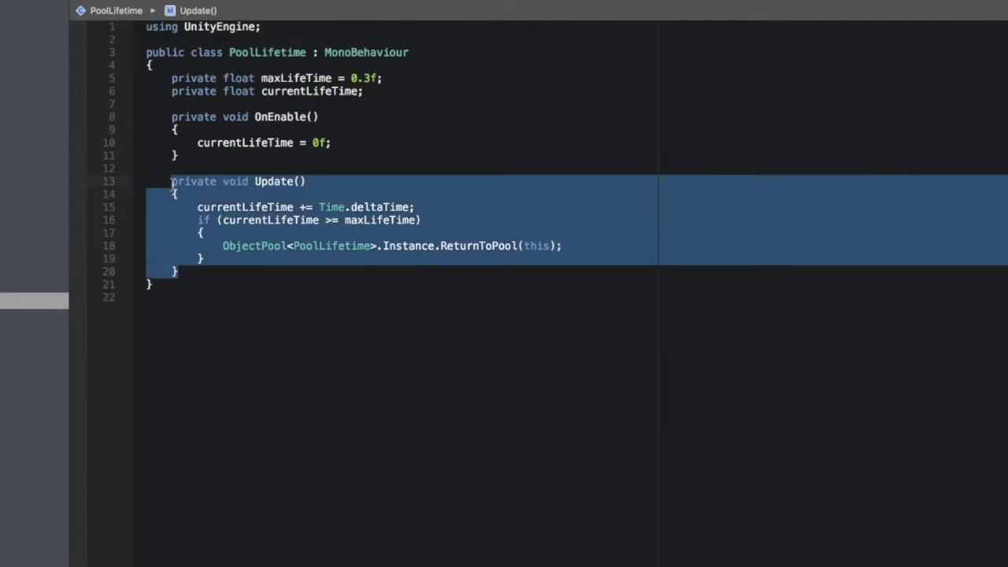
left_click(268, 219)
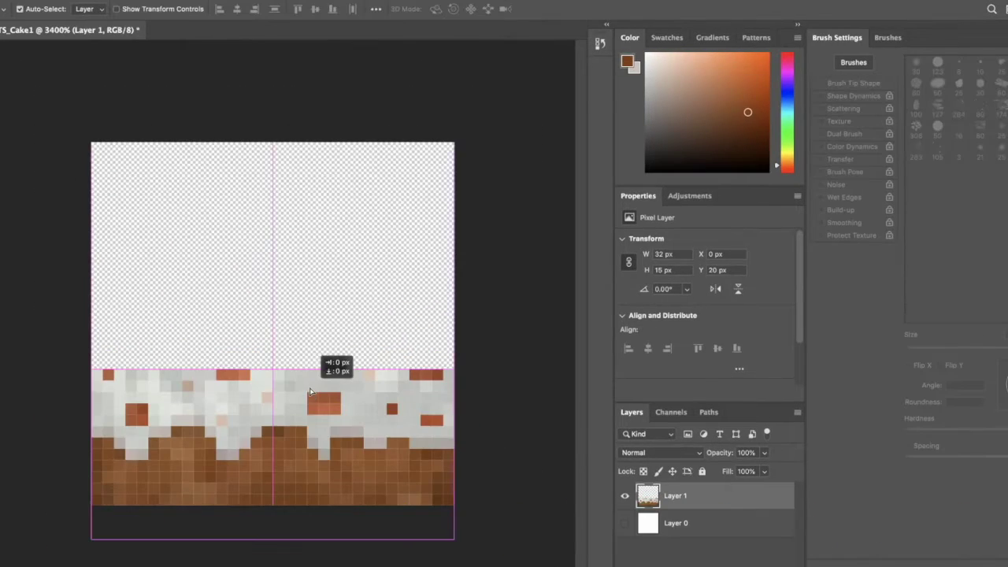
- Nudge the cake tile down one pixel
left_click_drag(309, 391, 310, 408)
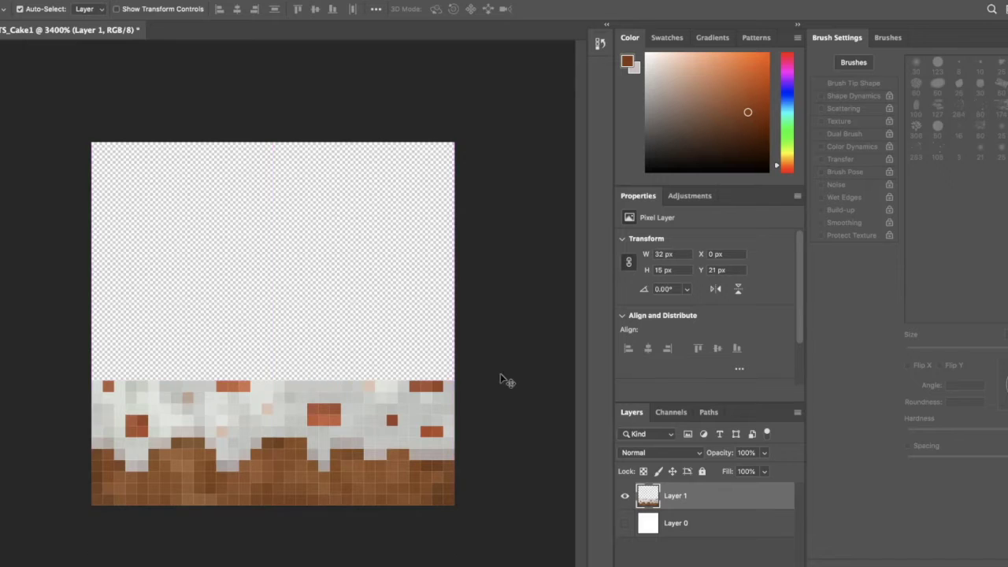
scroll(353, 416, "down", 2, "alt")
scroll(294, 429, "up", 4, "alt")
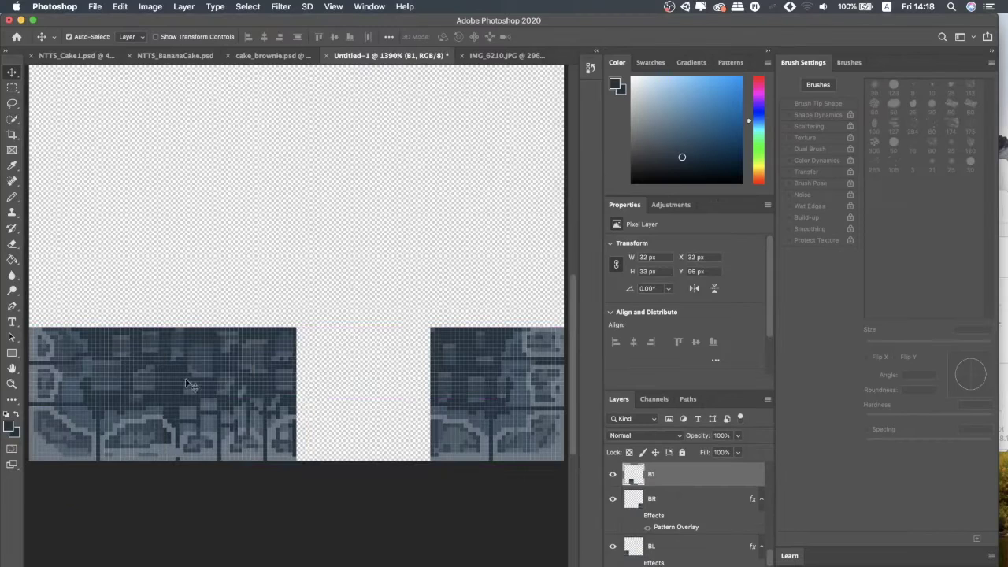
- Shift the chain tile layer sideways and save the chain via File > Save As
left_click_drag(197, 397, 347, 397)
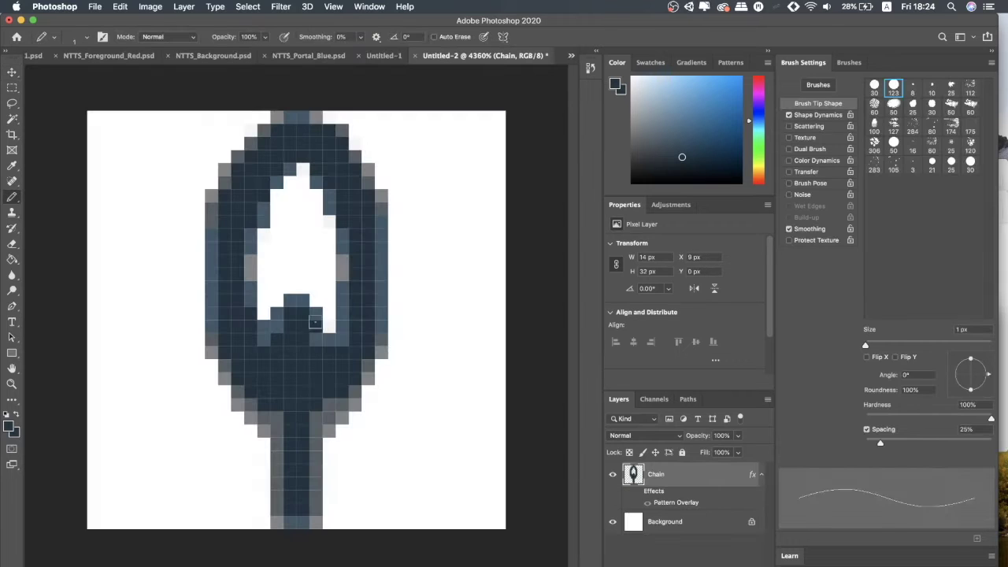
key("v")
key("ctrl+minus")
left_click(95, 7)
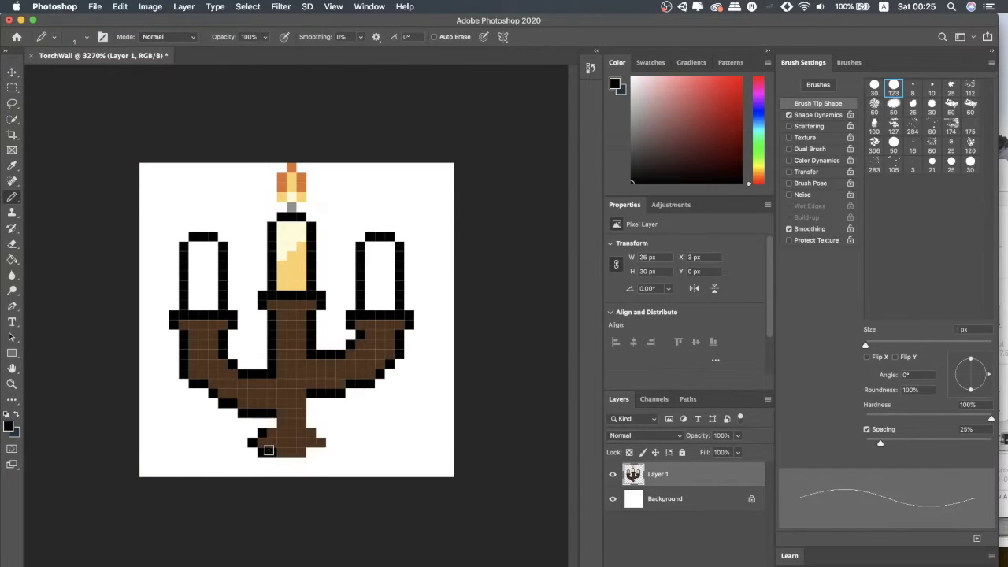
- Paint the candelabra: black and brown base, cream and yellow side candles, shaded candle top
left_click_drag(268, 451, 311, 461)
left_click_drag(319, 431, 332, 446)
left_click_drag(193, 248, 214, 305)
left_click_drag(370, 248, 390, 306)
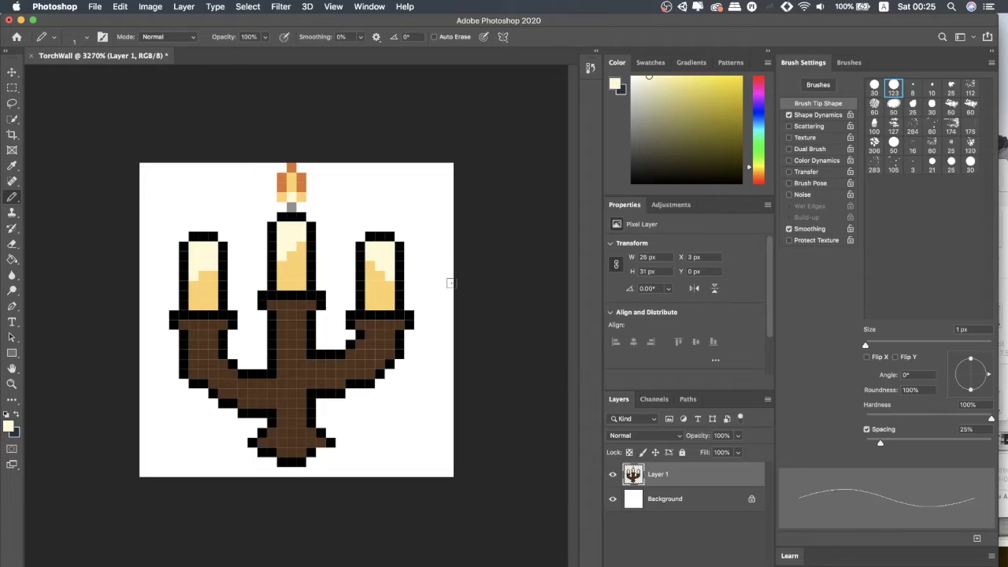
left_click_drag(201, 214, 217, 231)
left_click_drag(191, 205, 219, 222)
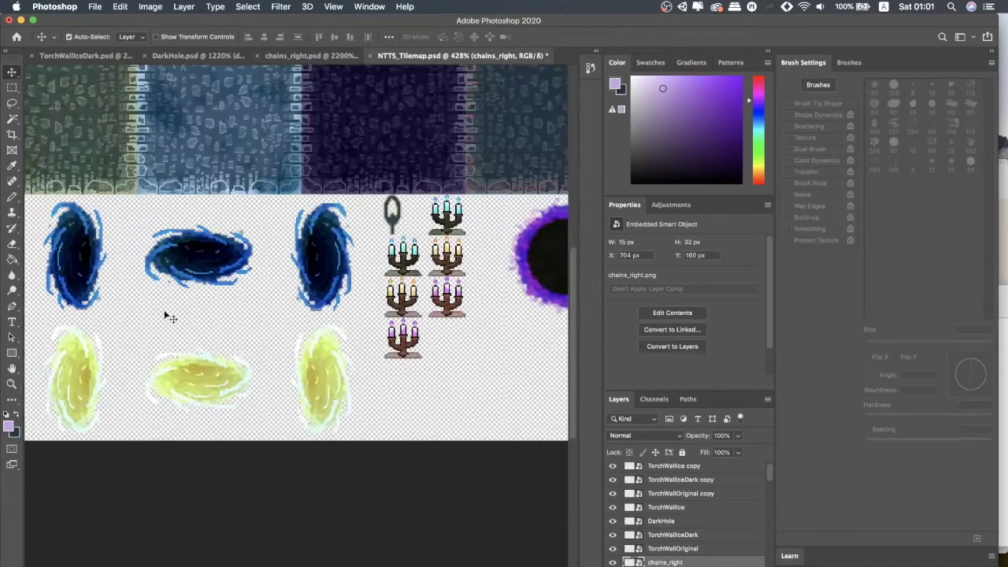
scroll(165, 312, "left", 10)
scroll(165, 313, "down", 2)
scroll(247, 347, "right", 10)
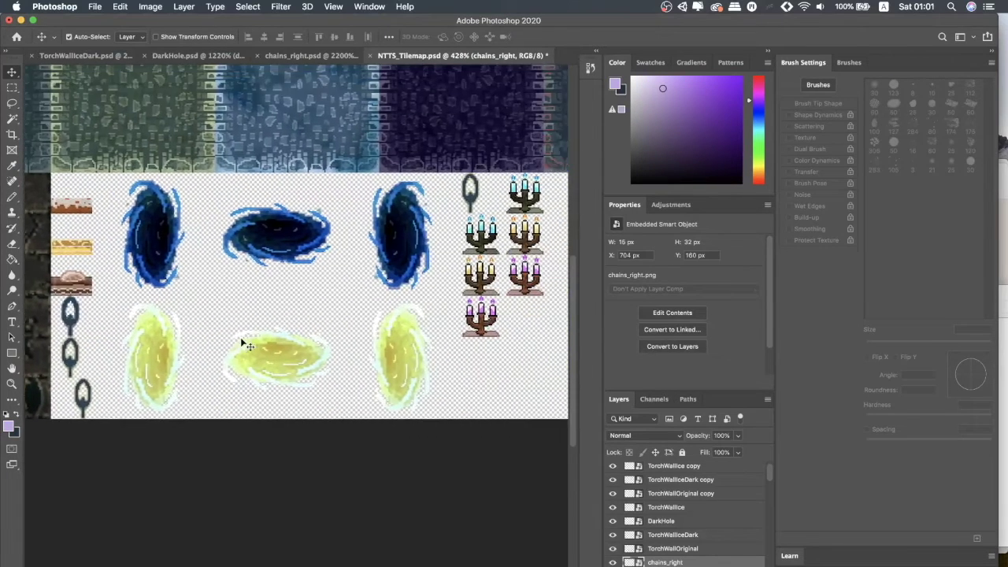
scroll(317, 196, "up", 1, "alt")
scroll(317, 196, "up", 5, "alt")
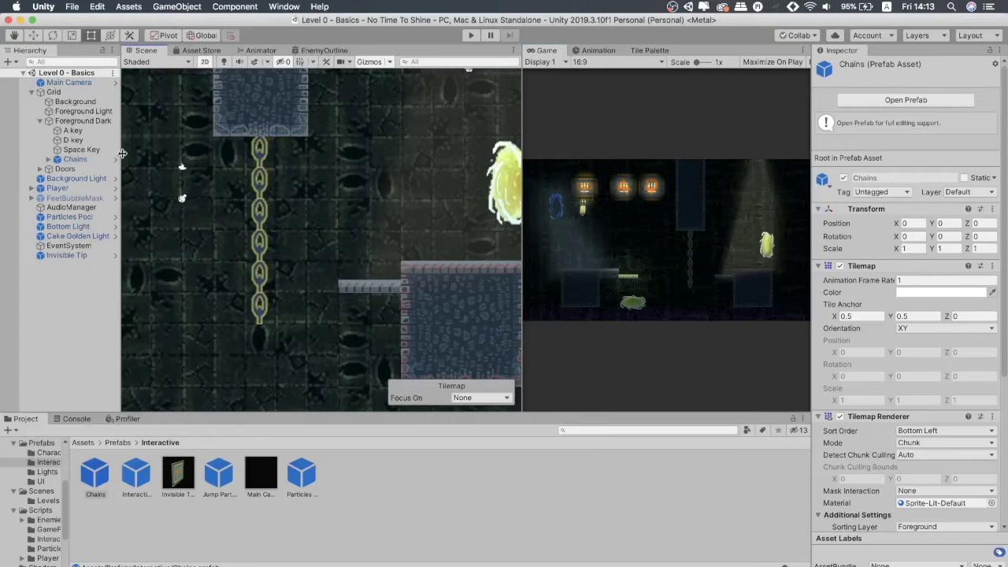
- Widen the Hierarchy panel to show the Chains prefab under Foreground Dark
left_click_drag(122, 153, 142, 158)
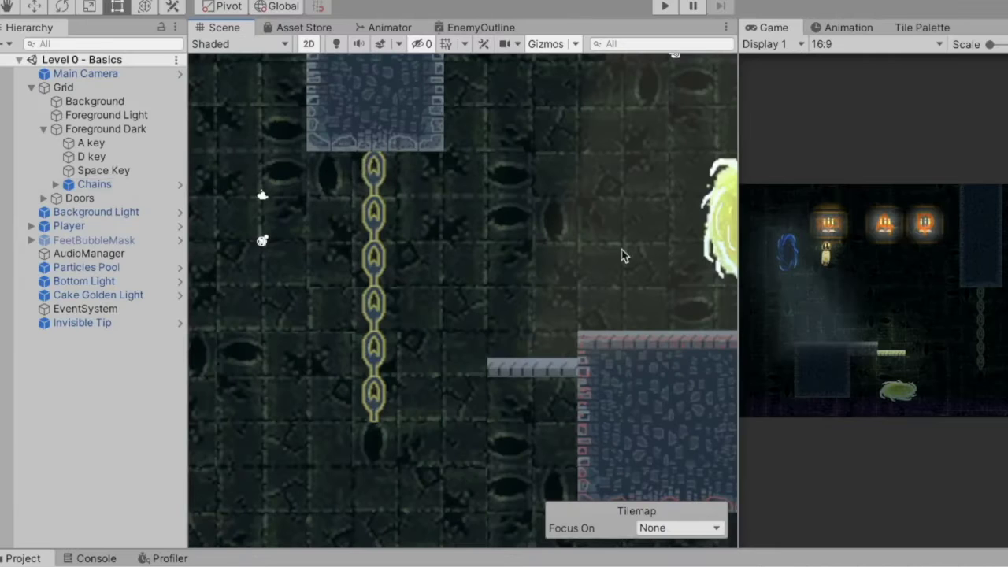
- Select the Foreground Dark tilemap and pan the Scene view to the chain
scroll(983, 324, "up", 5)
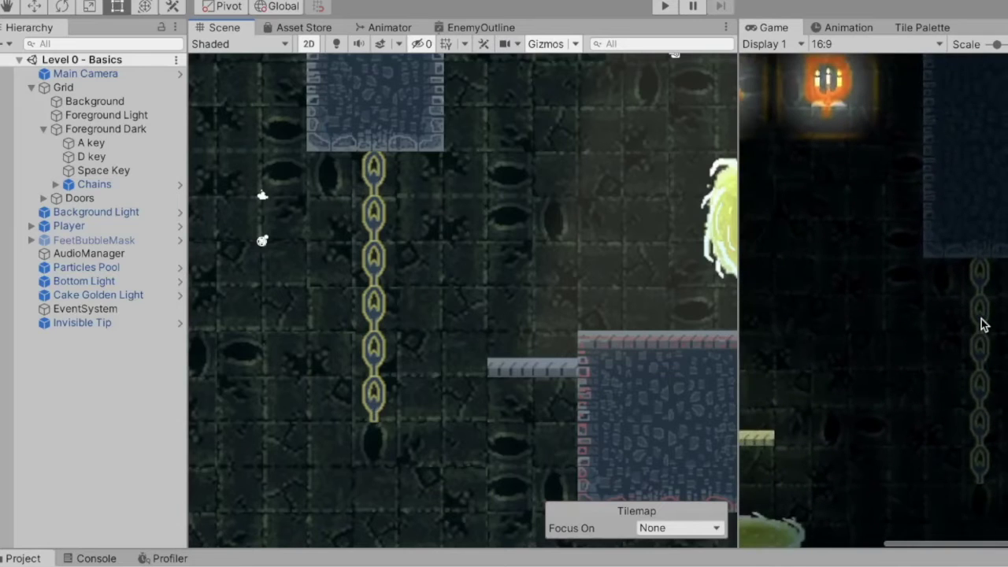
left_click(112, 130)
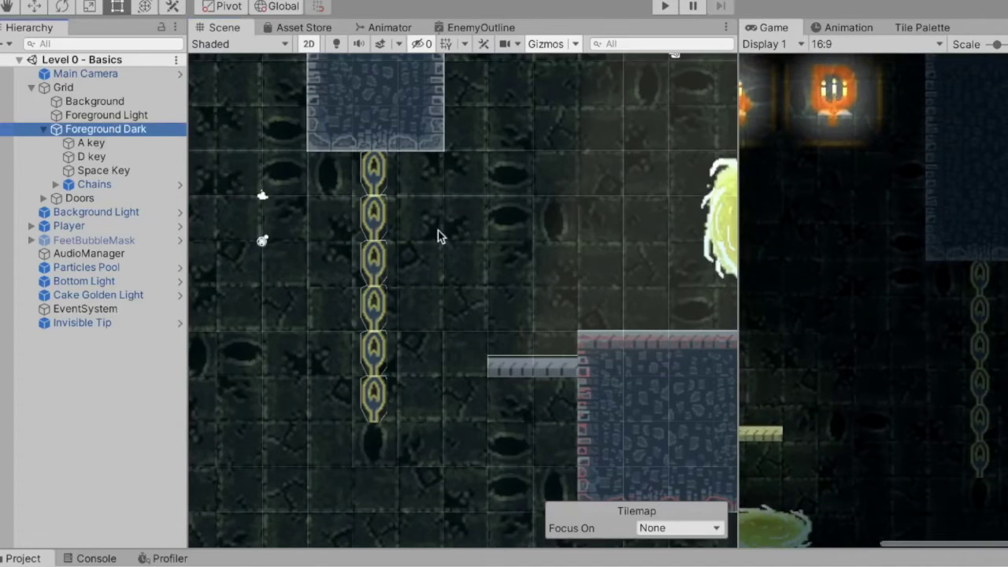
scroll(534, 268, "down", 4)
scroll(533, 268, "up", 2)
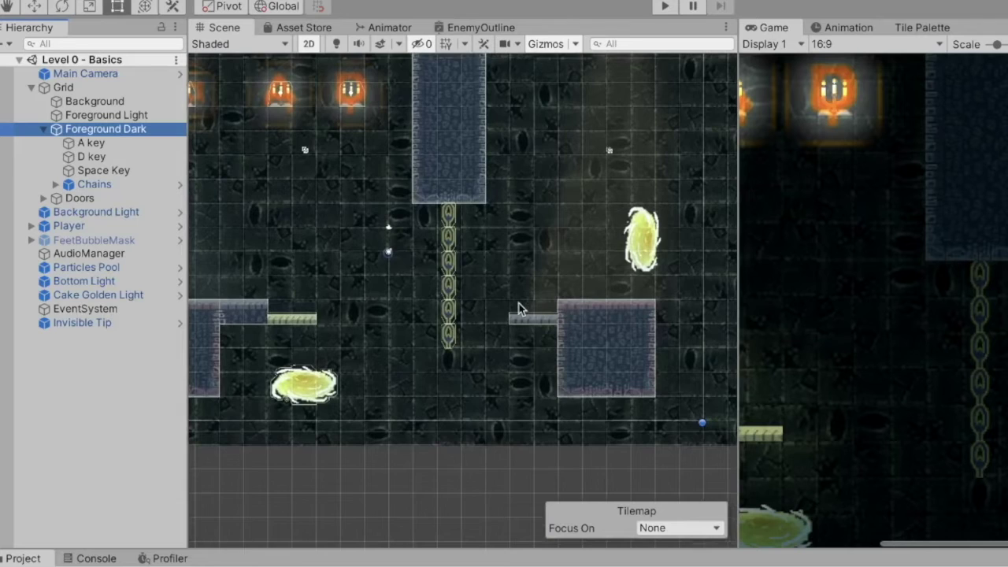
scroll(519, 308, "up", 3)
middle_click_drag(434, 270, 452, 309)
scroll(454, 312, "up", 2)
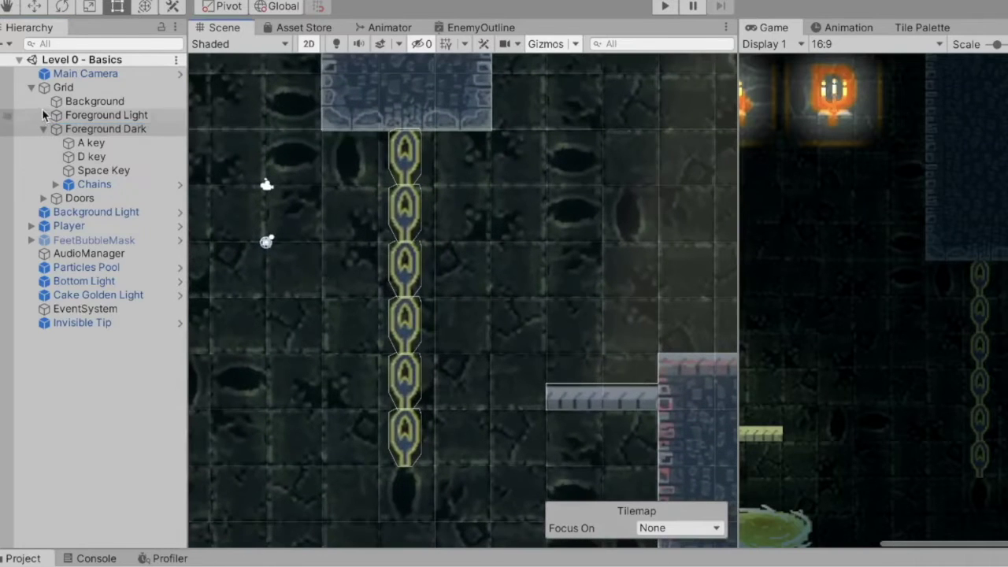
- Expand Chains and select Chain Top, Chain Mid 1 (-1), Chain Mid 1 (0) and Chain Bottom
left_click(53, 184)
left_click(118, 198)
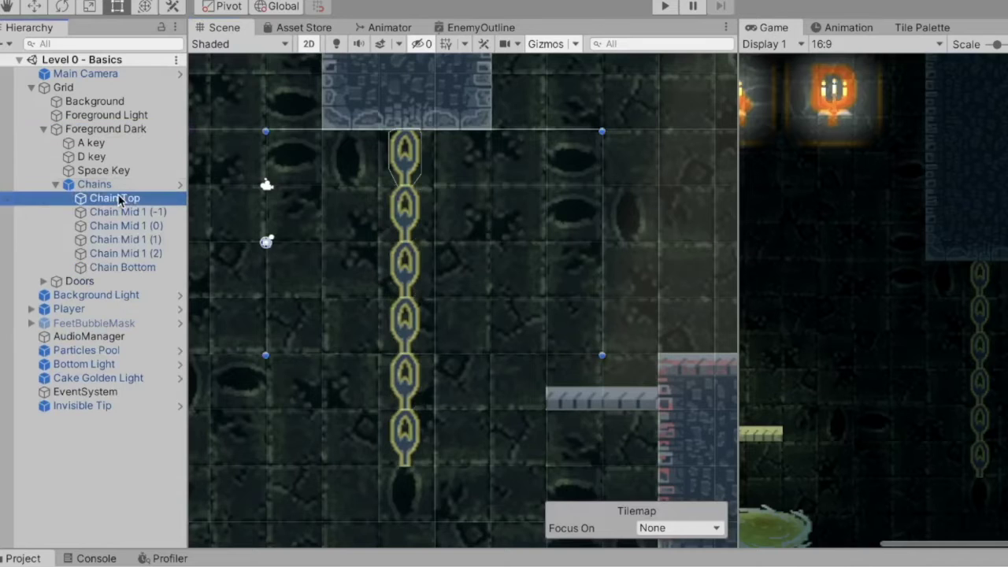
left_click(122, 213)
left_click(123, 227)
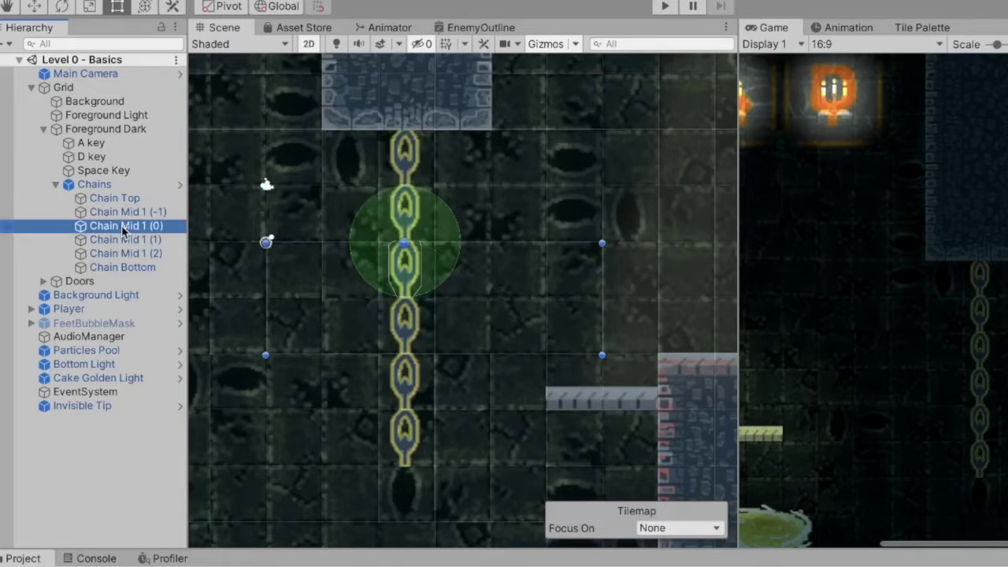
left_click(122, 268)
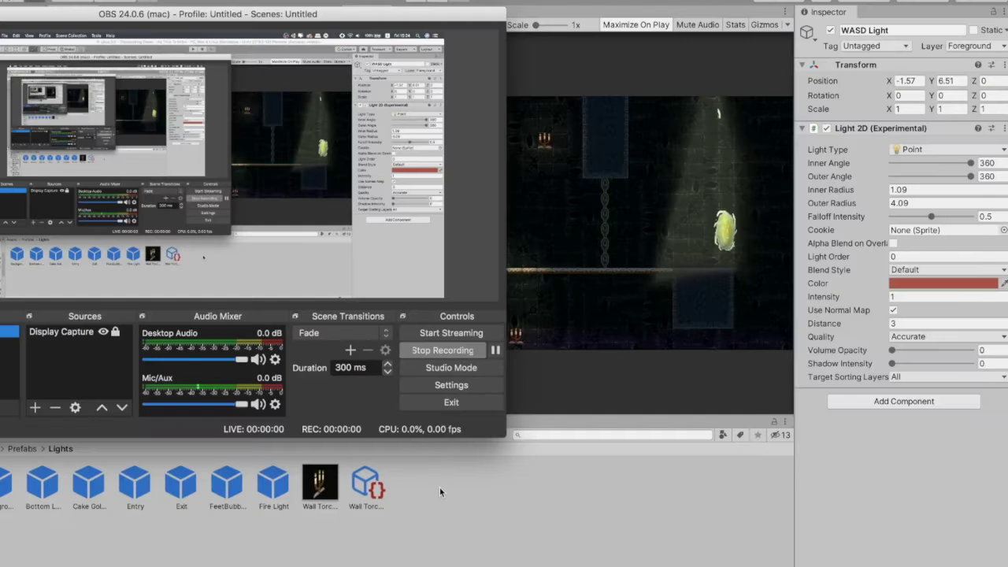
- Select the Wall Torches prefab, then the bottom-left wall candle to show its light range
left_click(439, 485)
left_click(366, 482)
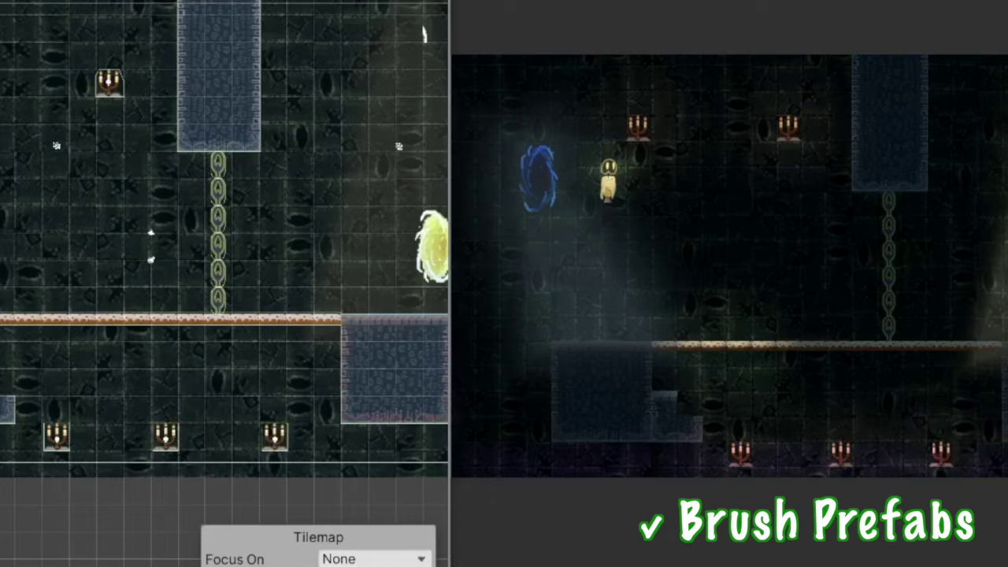
left_click(57, 435)
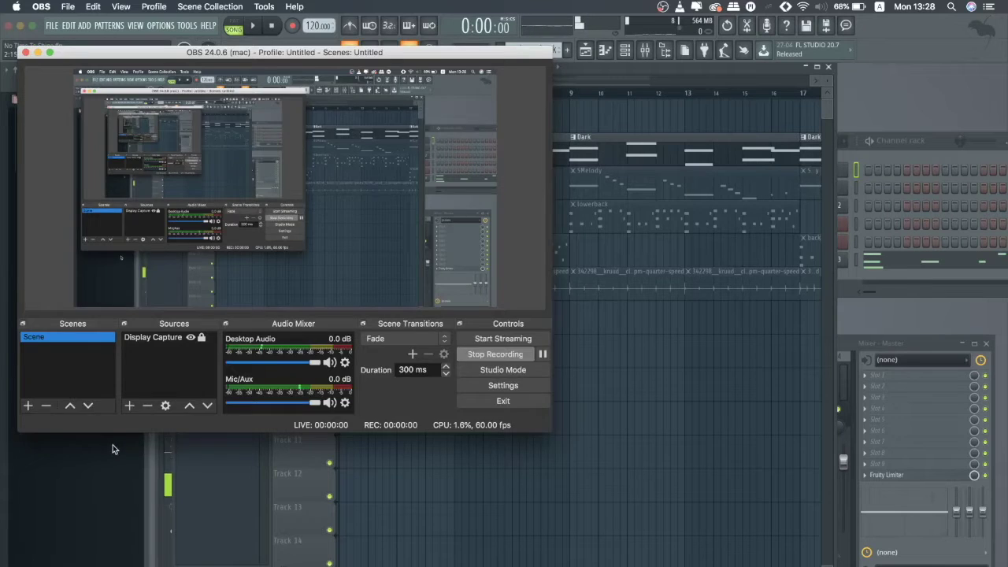
left_click(114, 446)
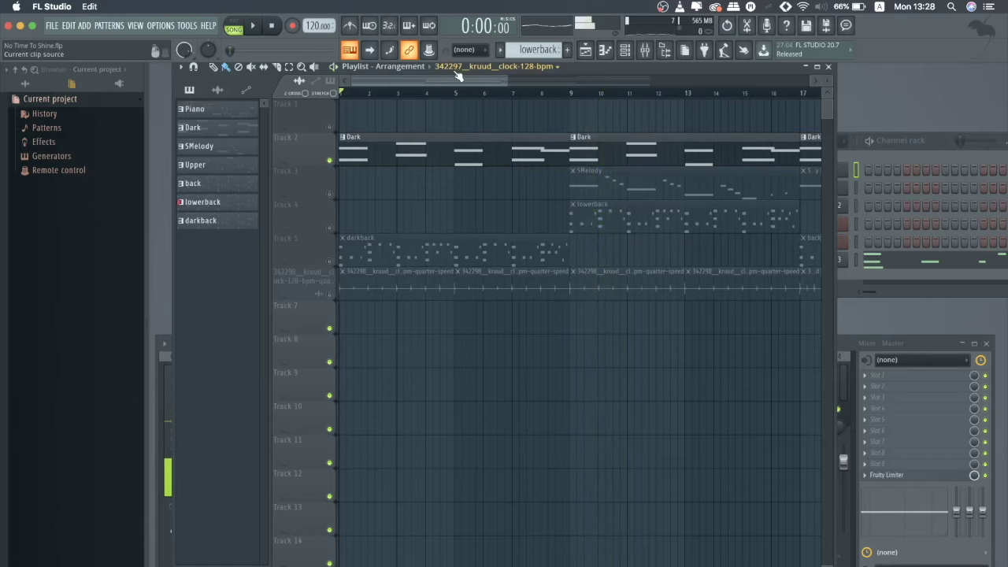
- Play the No Time To Shine arrangement in Song mode, scrolling the playlist to follow along
mouse_move(450, 78)
left_mouse_down()
mouse_move(564, 84)
mouse_move(442, 92)
left_mouse_up()
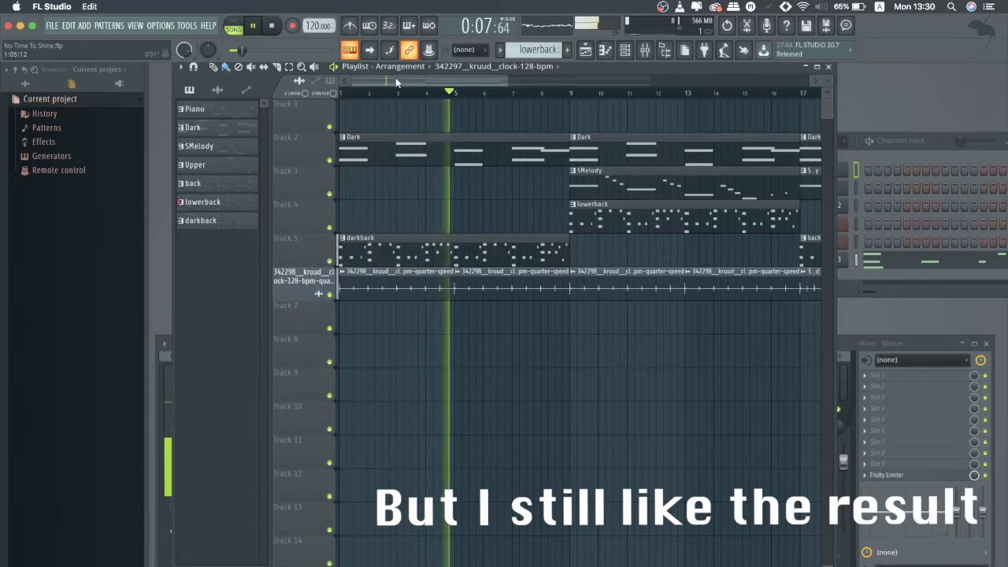
left_click_drag(395, 77, 438, 74)
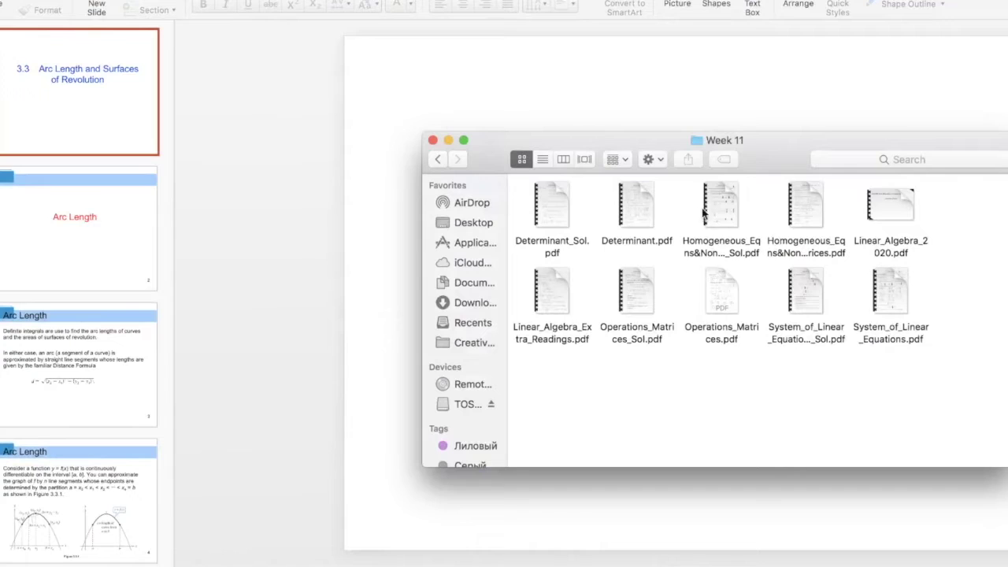
- Quick Look a Week 11 linear algebra PDF and zoom in on it
key("space")
scroll(664, 254, "up", 10, "ctrl")
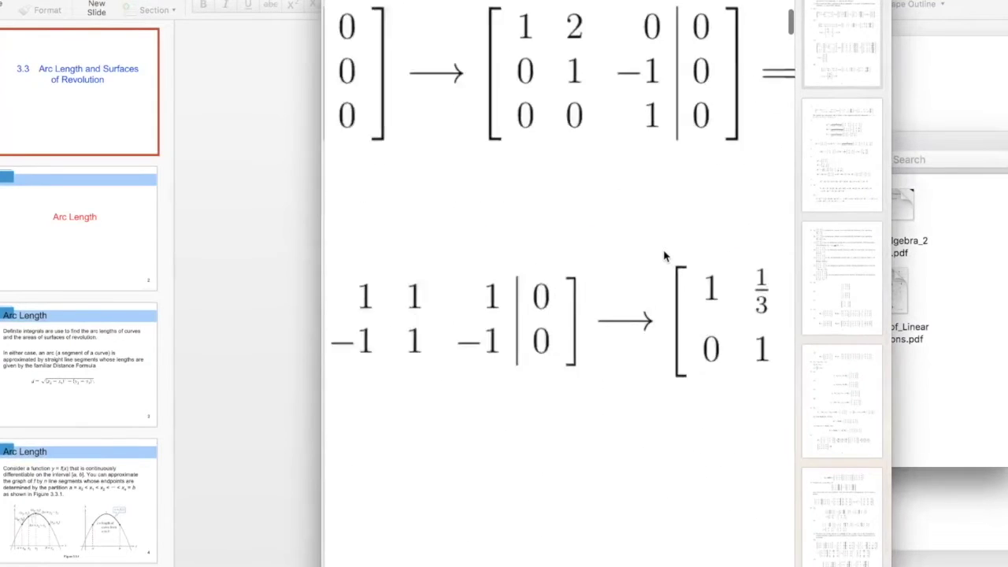
scroll(664, 255, "up", 10, "ctrl")
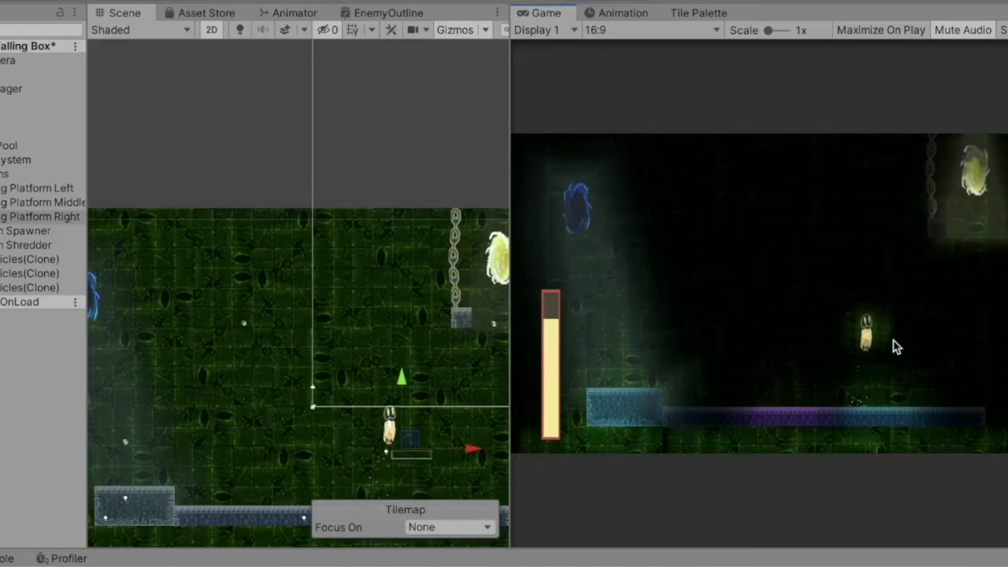
- Pass transform in Invoke(false) and compare platformTransform.position with transform.position in TouchesBubble
key("space")
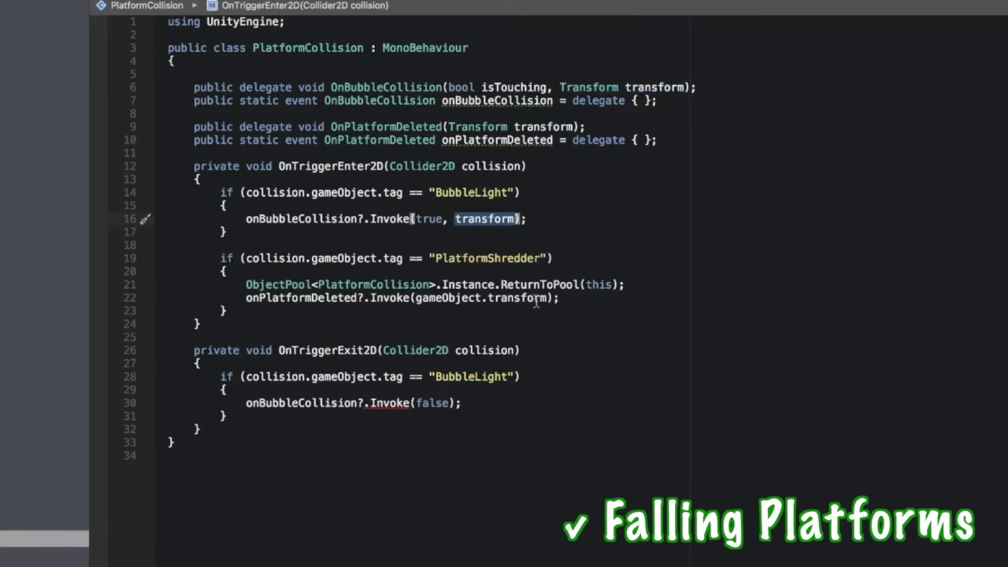
type(", transform platformTransform")
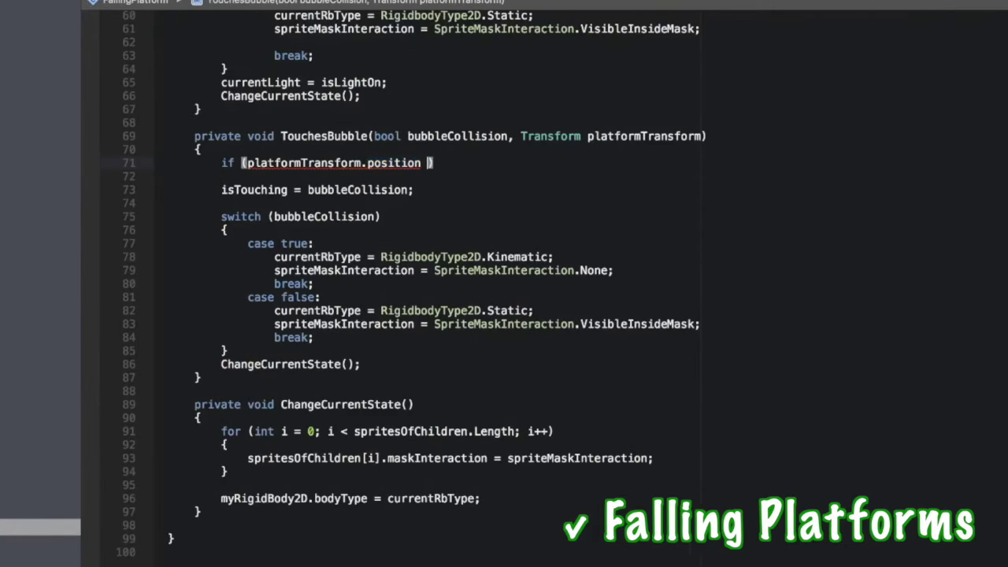
type("= transform.position)")
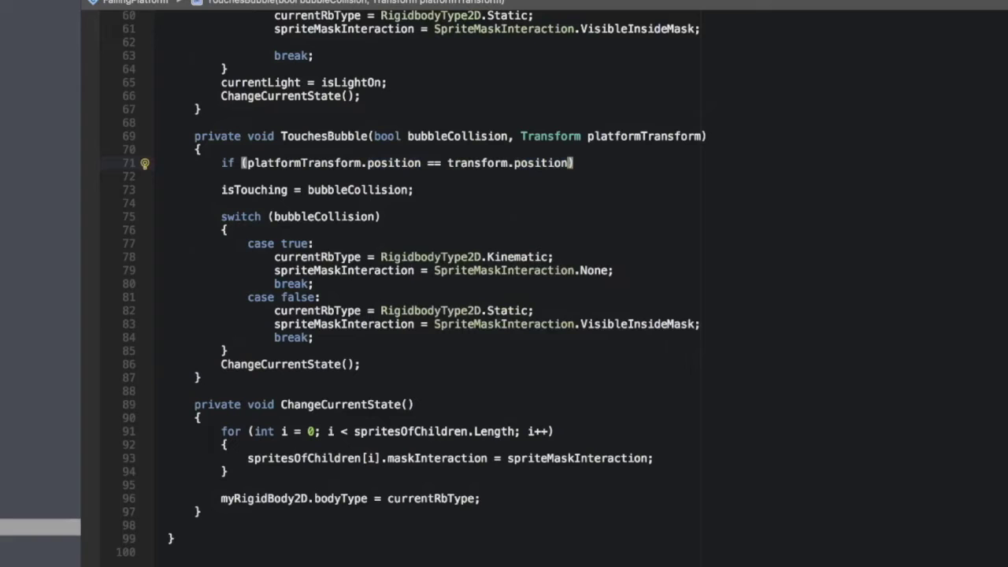
type(" { return")
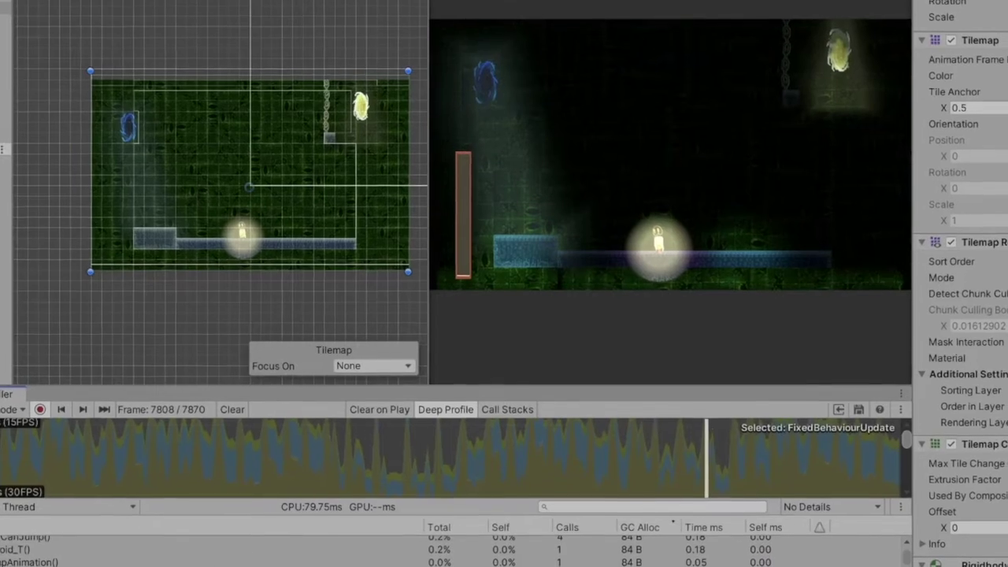
- Select the StartCoroutine row in the Deep Profile hierarchy to inspect its 44 B GC Alloc
left_click(79, 566)
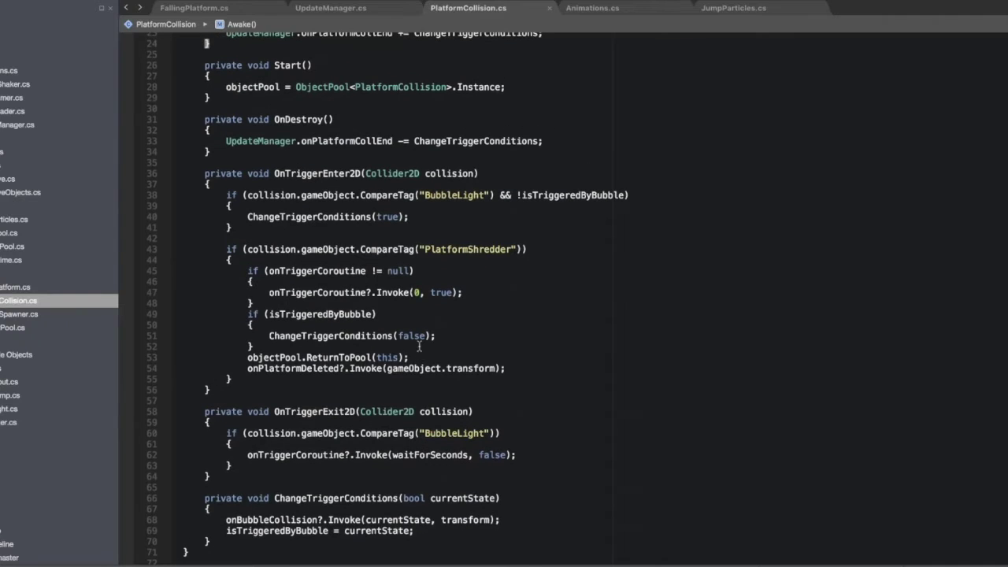
- Scroll through the reworked PlatformCollision.cs and UpdateManager.cs scripts
scroll(419, 346, "up", 1)
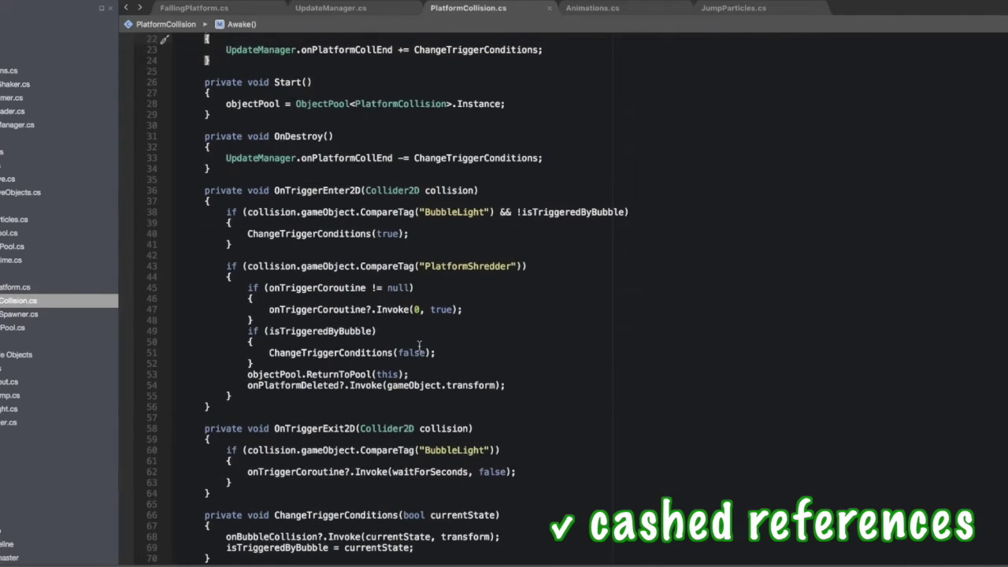
scroll(461, 315, "down", 1)
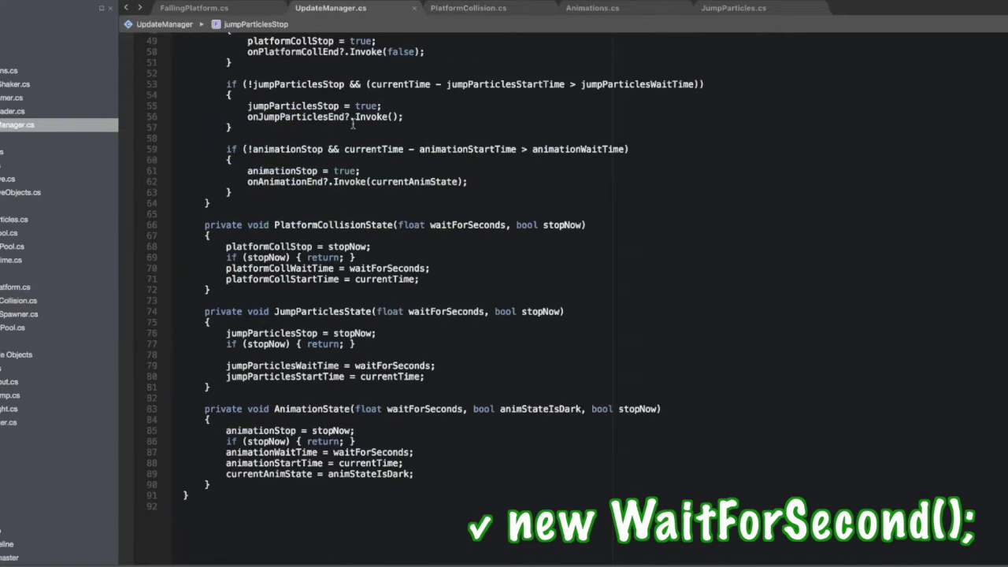
scroll(361, 216, "up", 3)
scroll(360, 215, "up", 6)
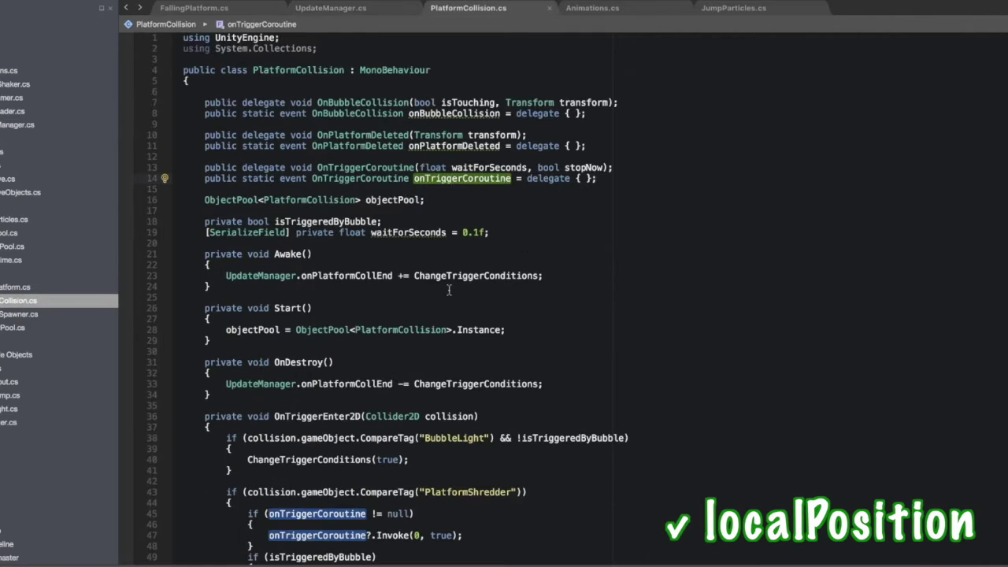
scroll(450, 289, "down", 2)
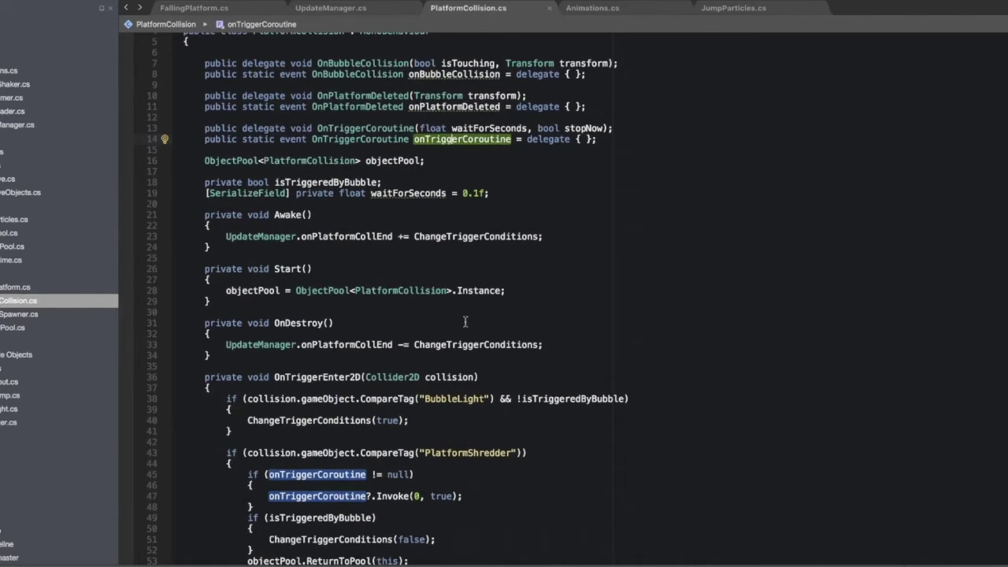
scroll(475, 364, "down", 8)
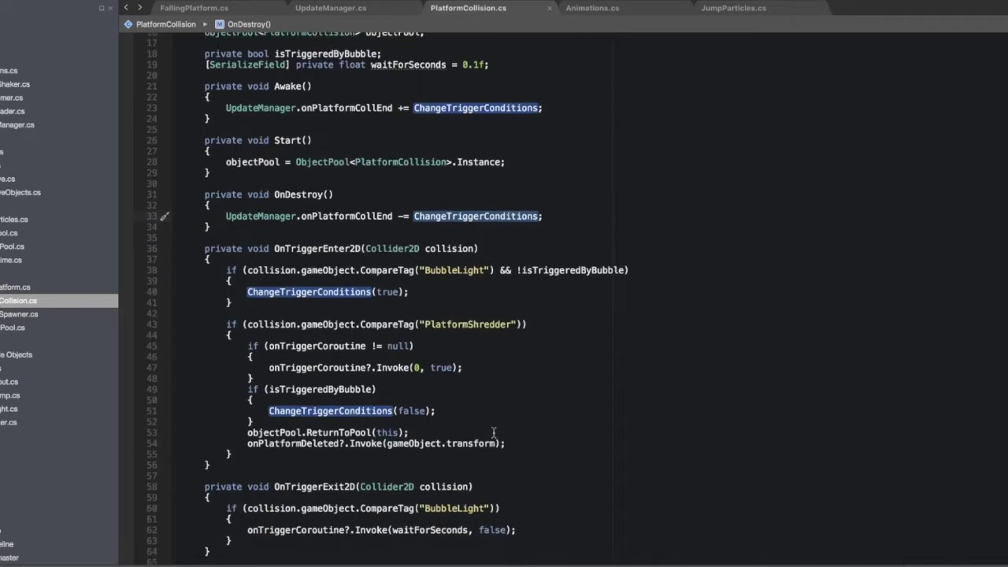
scroll(360, 490, "down", 3)
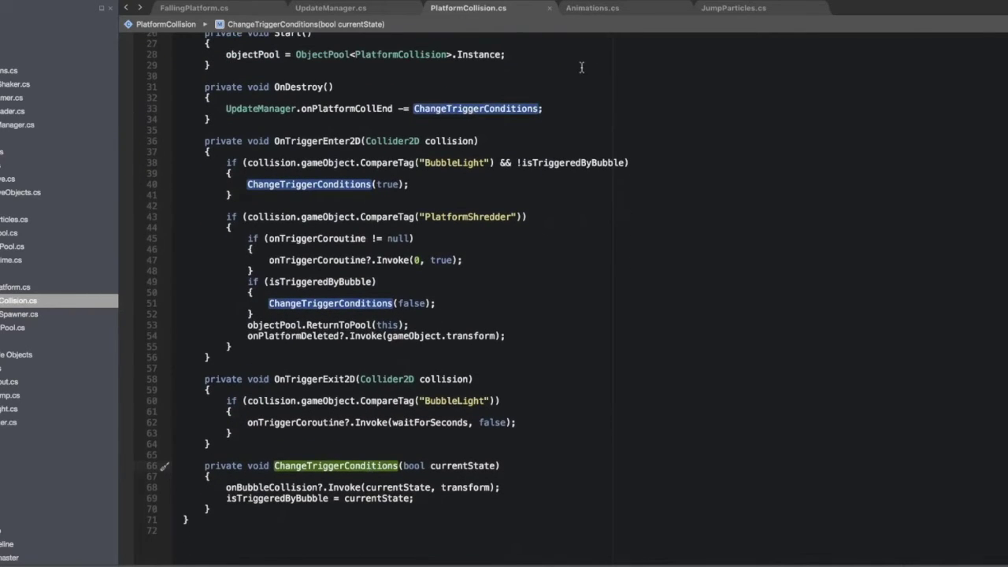
- Switch to Animations.cs and scroll to its ChangeLandingAnimation method
left_click(605, 13)
scroll(547, 261, "down", 9)
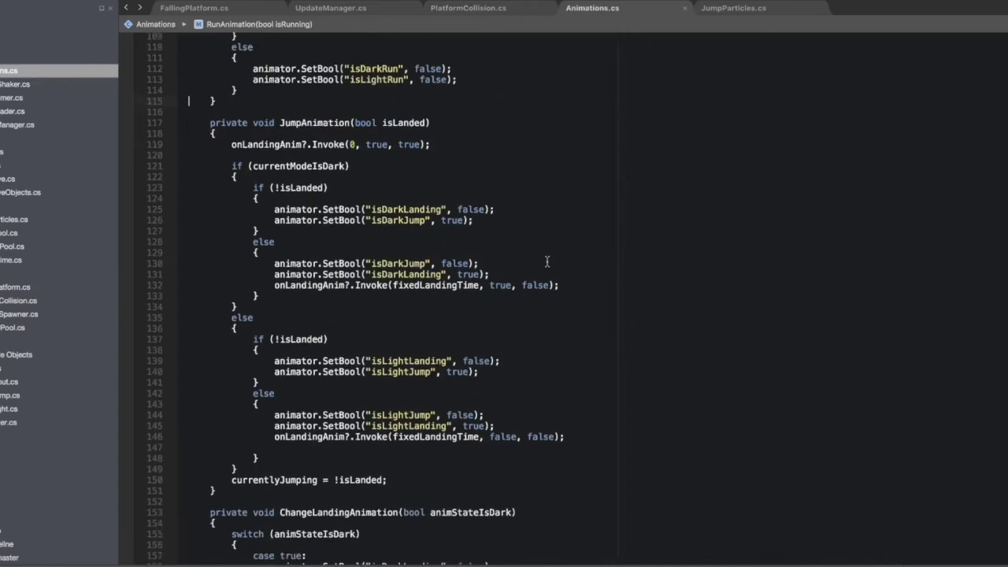
scroll(547, 262, "down", 4)
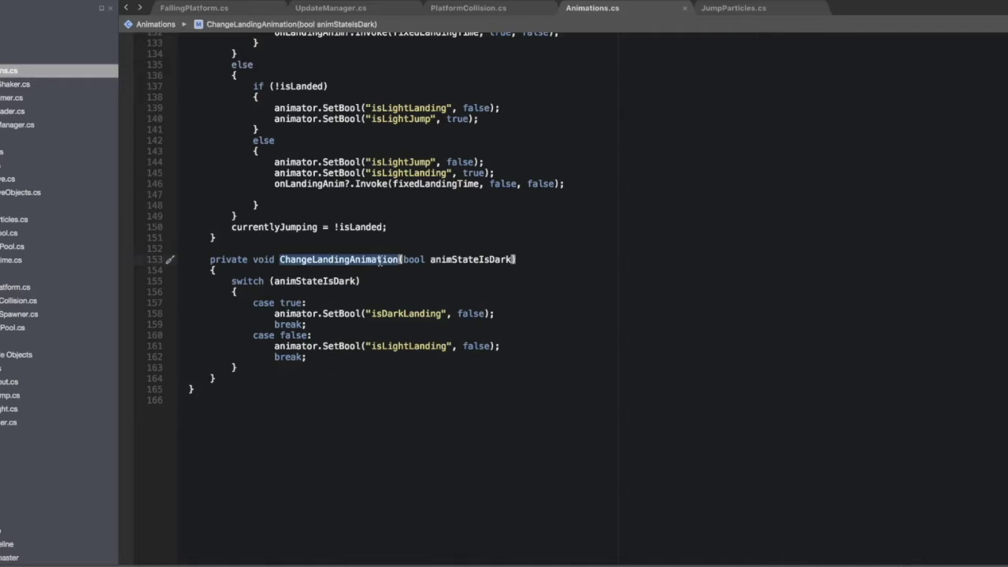
scroll(381, 262, "up", 3)
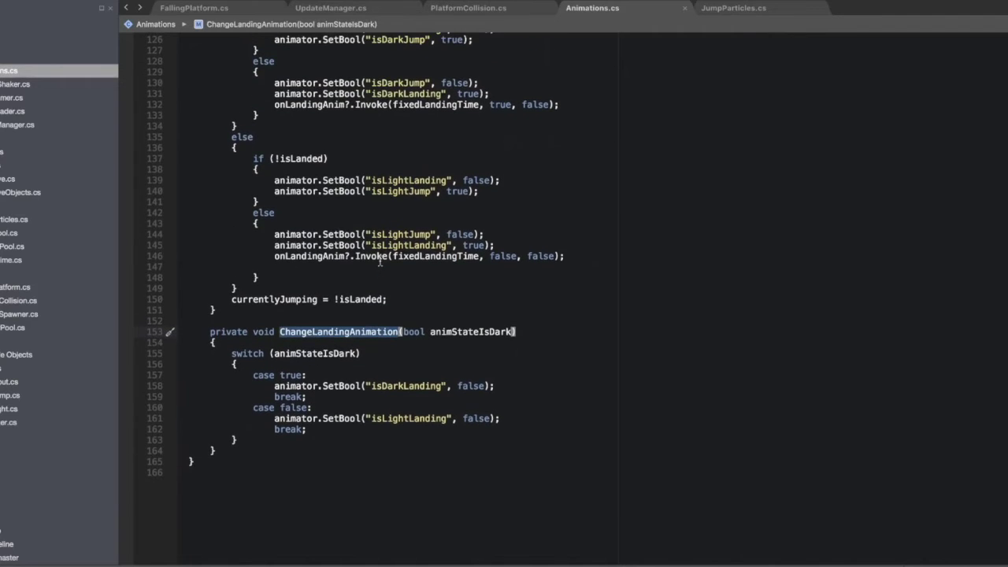
scroll(380, 261, "up", 4)
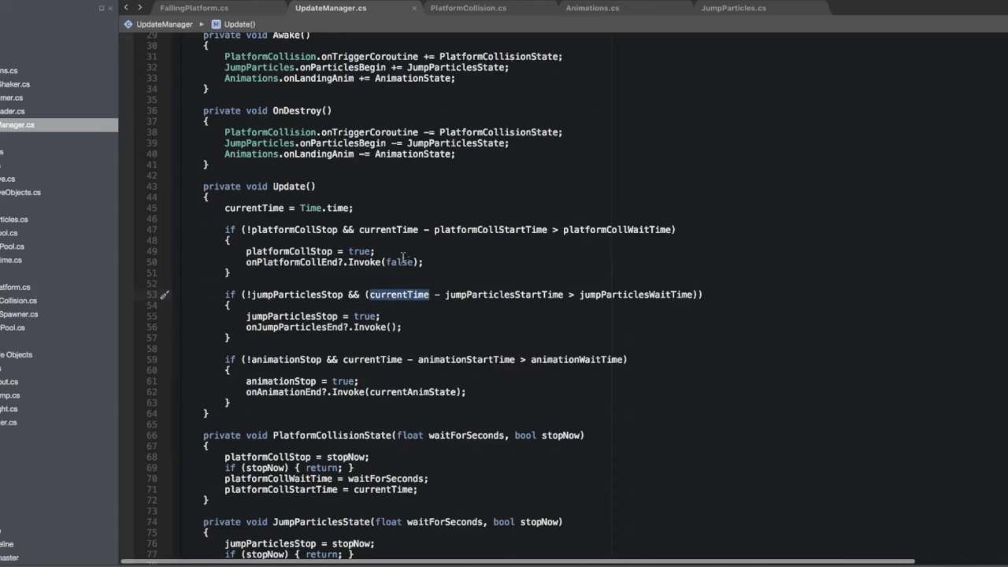
- Highlight UpdateManager's timer condition, then the BubbleLight and OnTriggerExit2D CompareTag checks in PlatformCollision.cs
left_click_drag(396, 233, 650, 226)
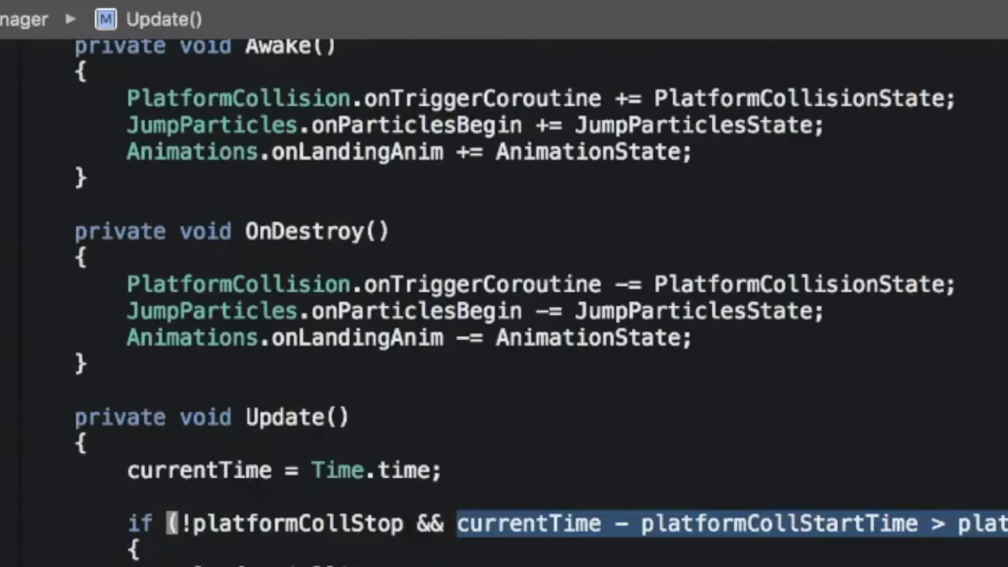
left_click(273, 525)
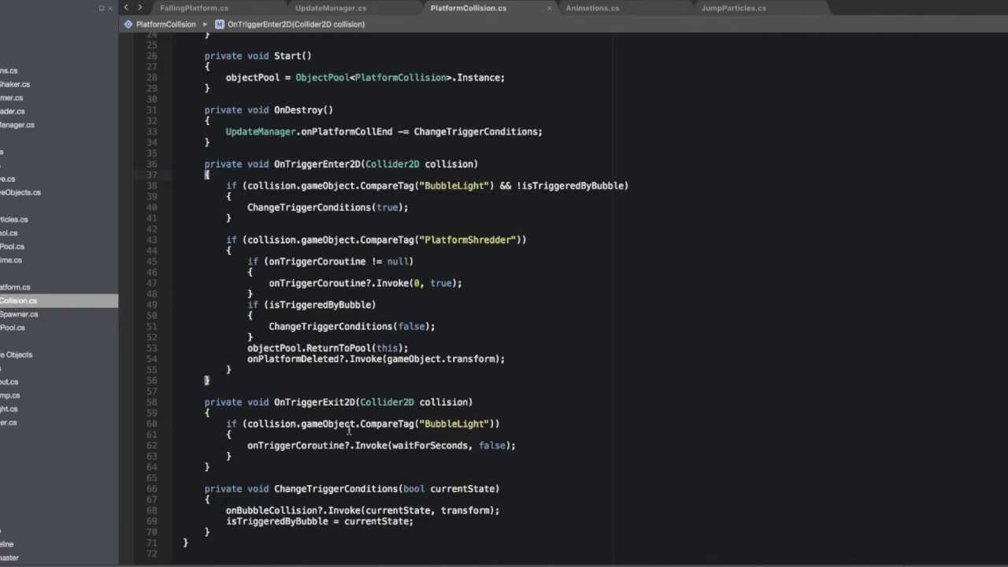
left_click(387, 214)
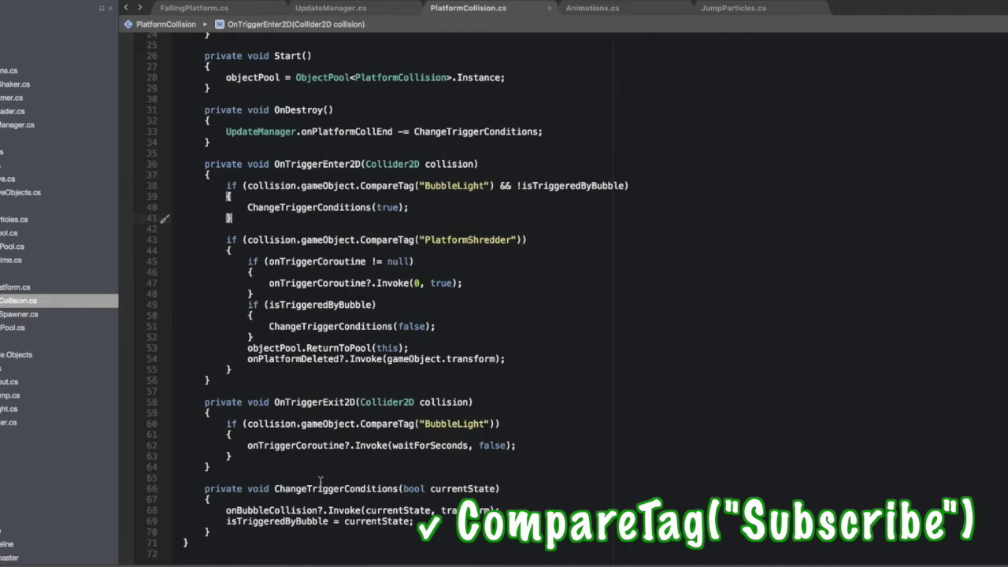
left_click(445, 424)
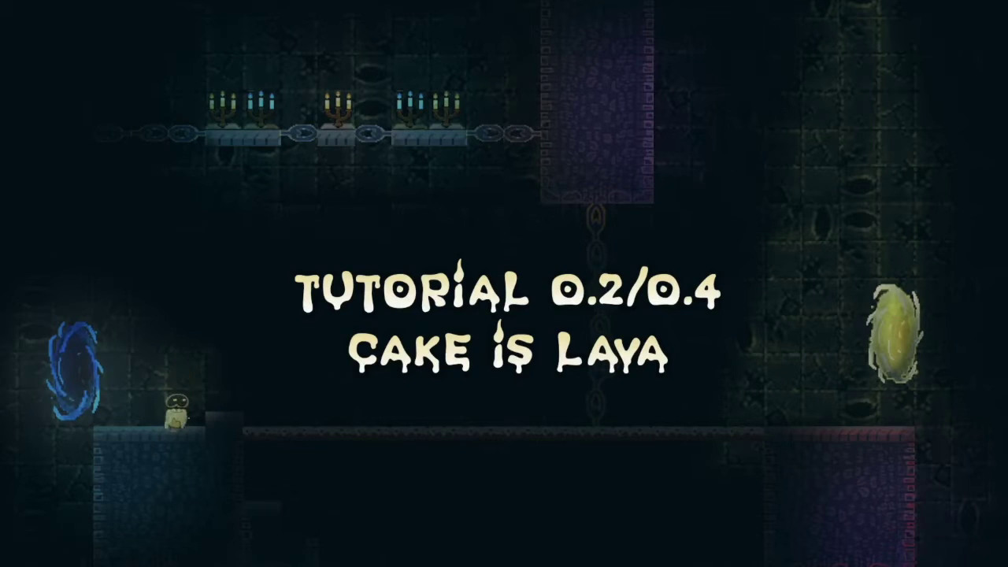
- Walk the candle across the room, onto the left ledge, and toward the portal
key("Right")
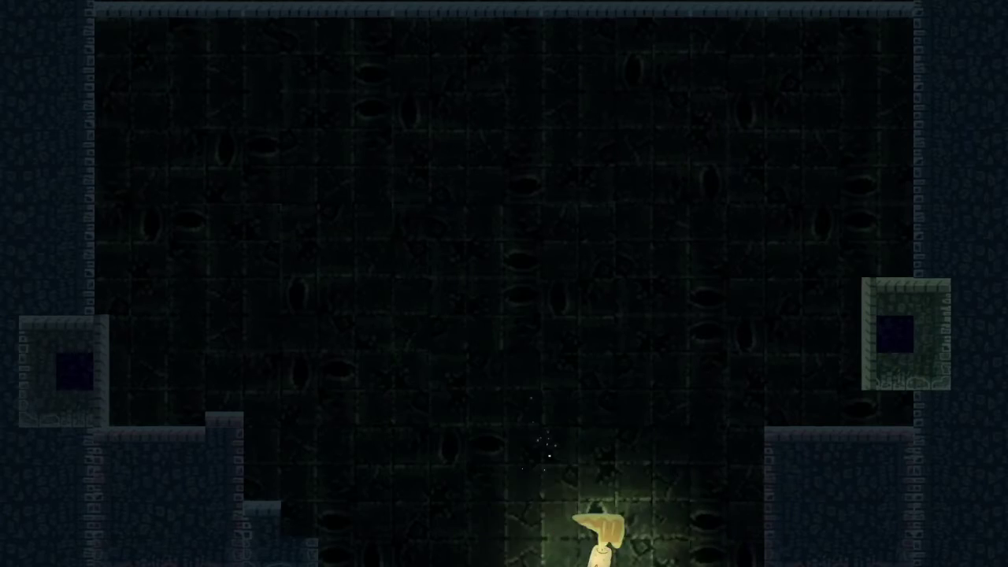
key("Left")
key("Left")
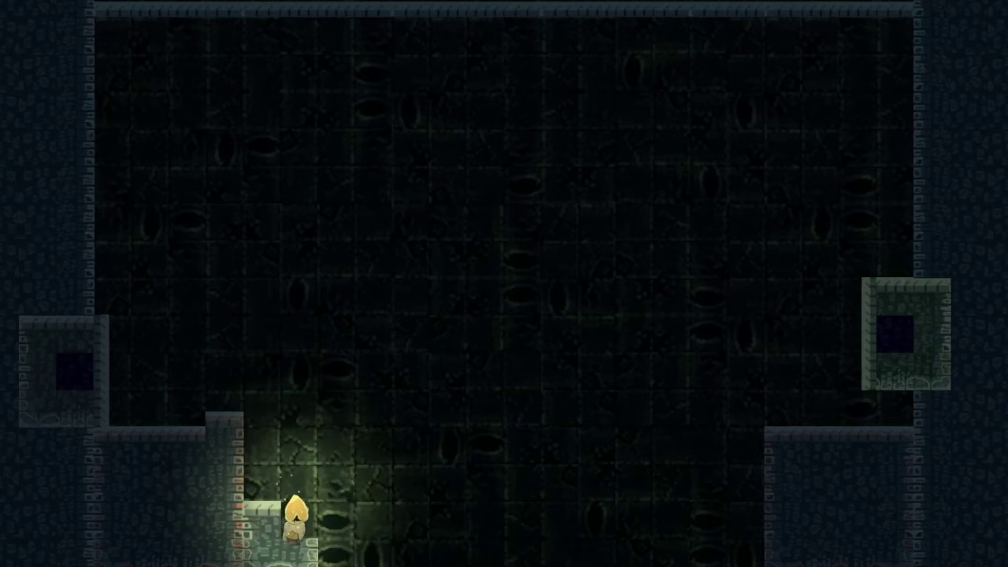
key("Up")
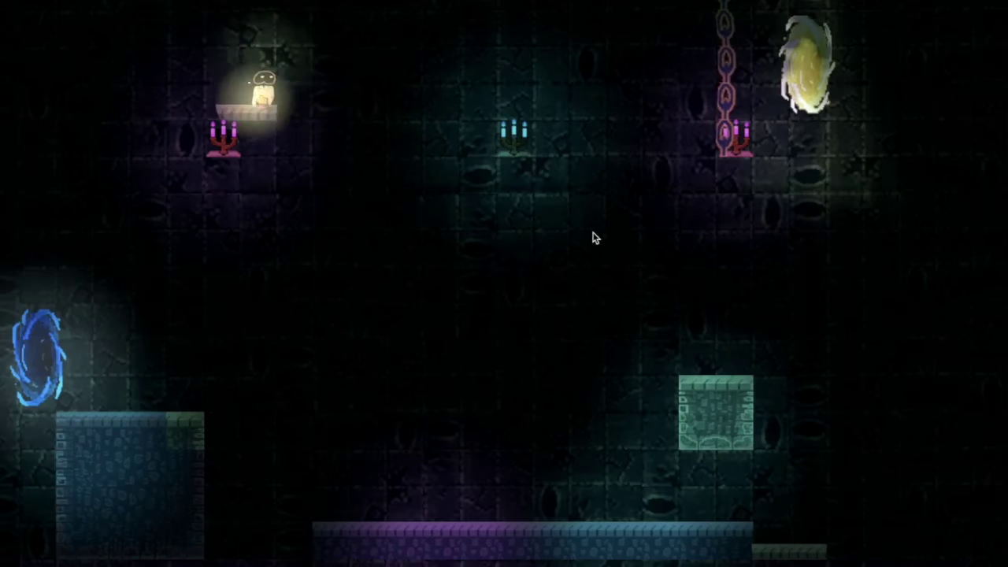
key("Right")
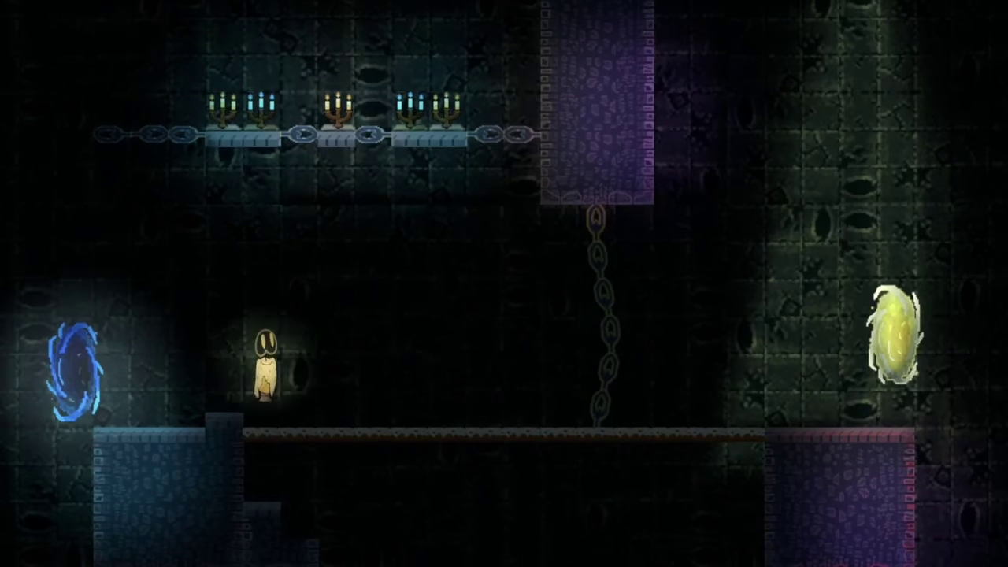
key("Right")
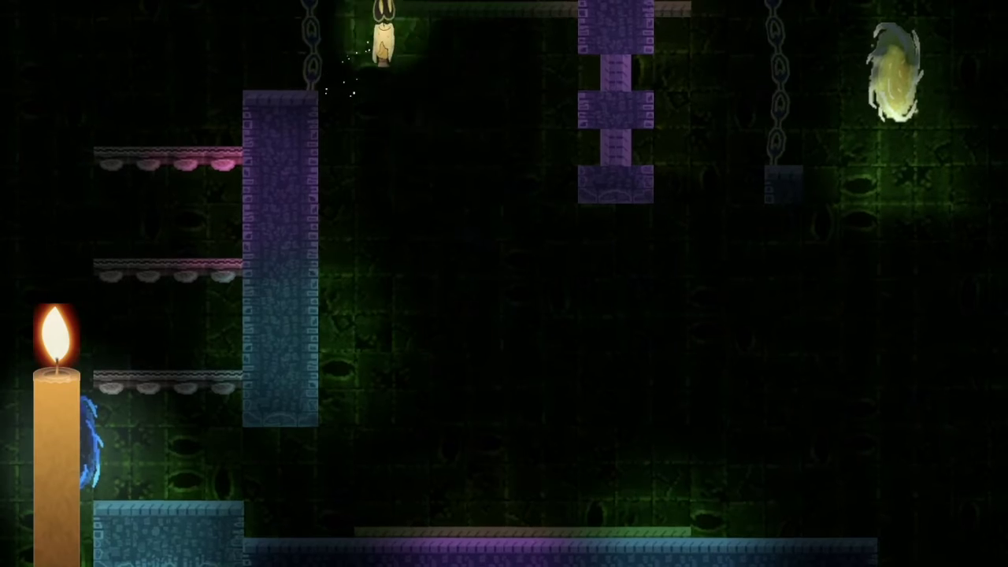
key("Right")
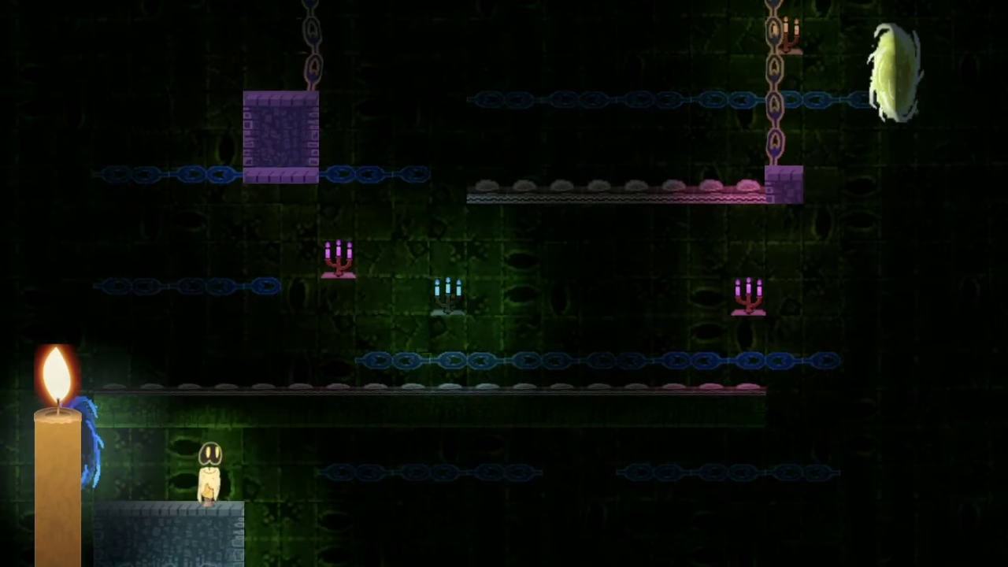
- Hop between the moving platforms and light the flame while riding one
key("Right")
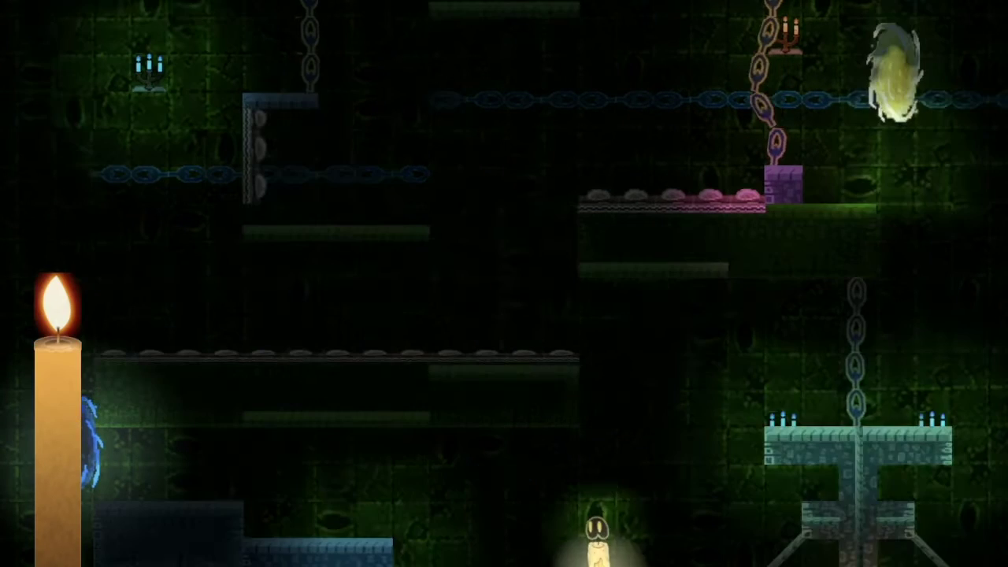
key("Left")
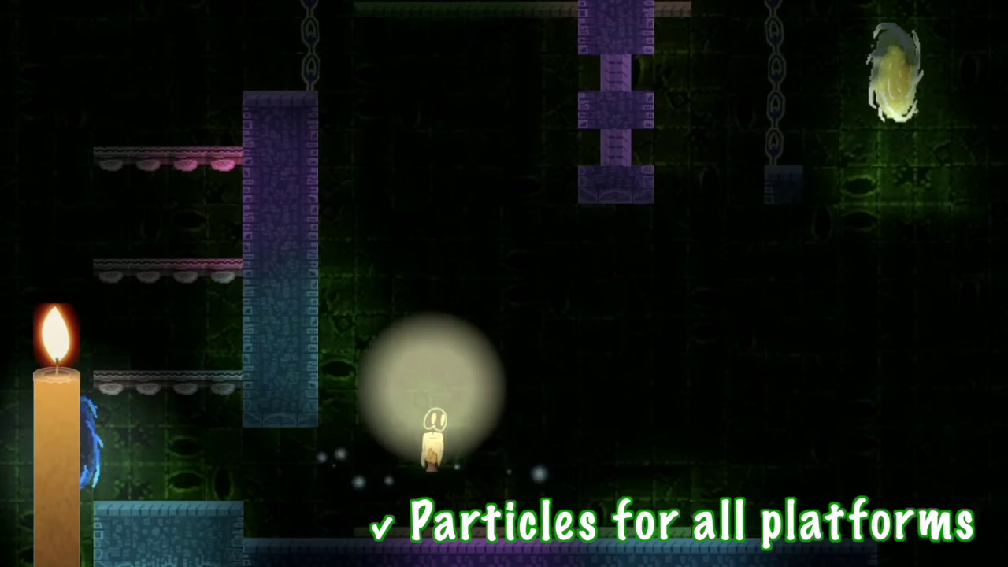
key("space")
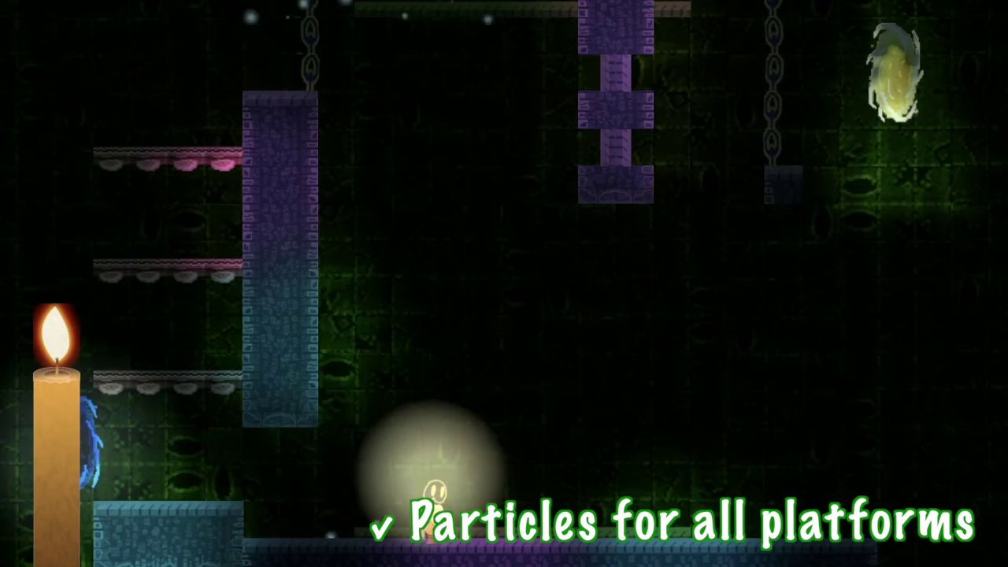
key("Left")
key("Left")
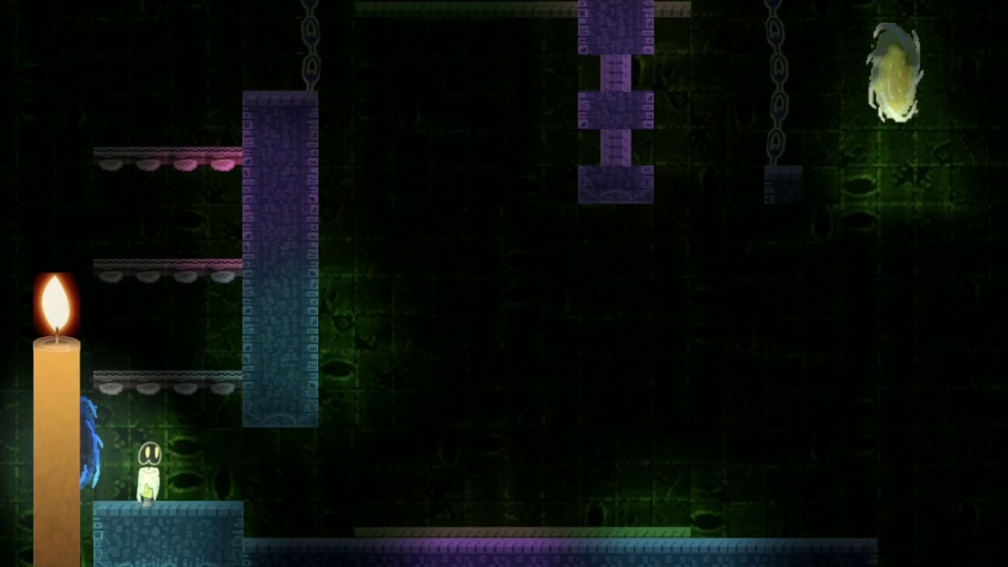
key("Right")
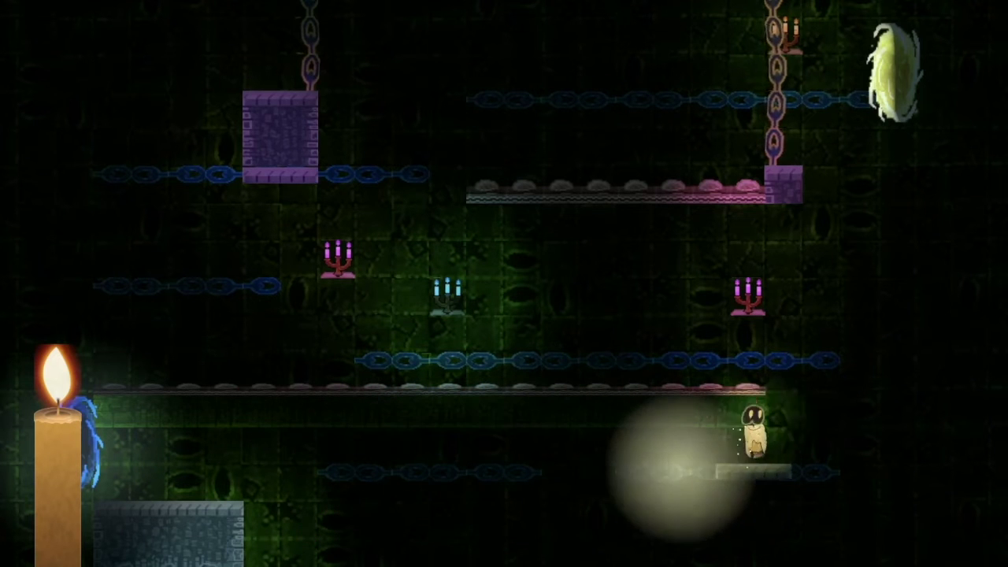
key("space")
- Jump onto the pink and chain platforms, dim the flame, then relight it on the upper ledge
key("Up")
key("Left")
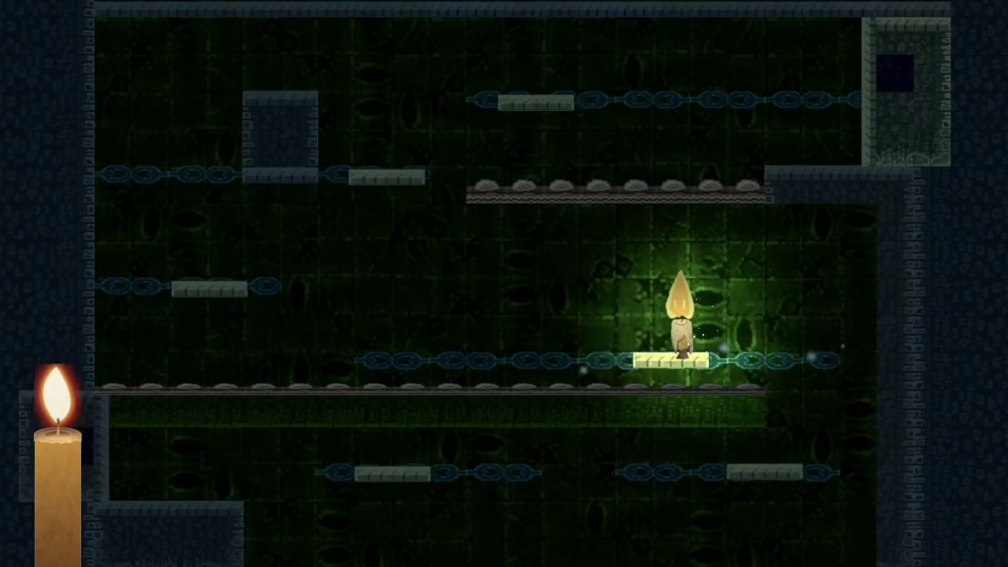
key("Up")
key("Left")
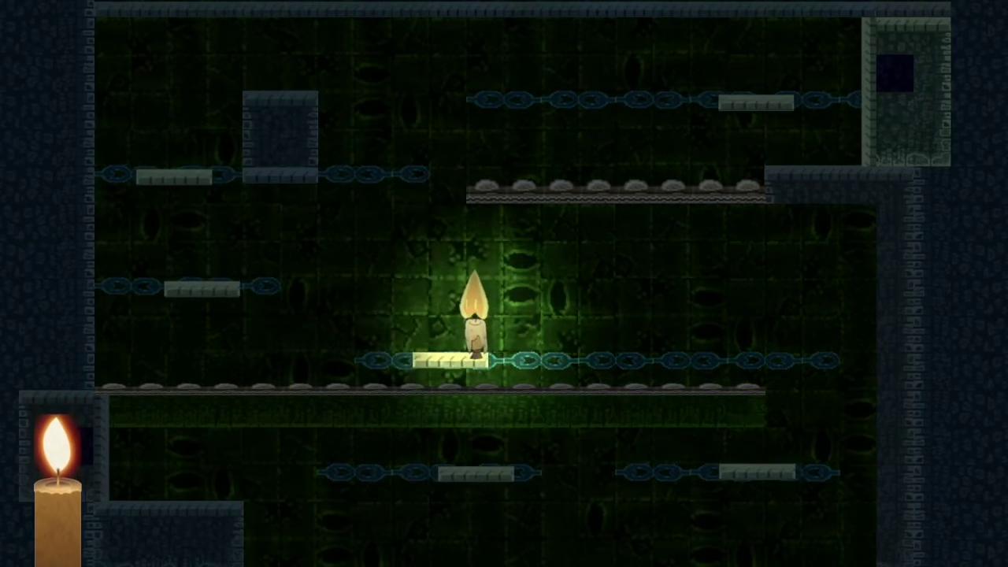
key("space")
key("Up")
key("Left")
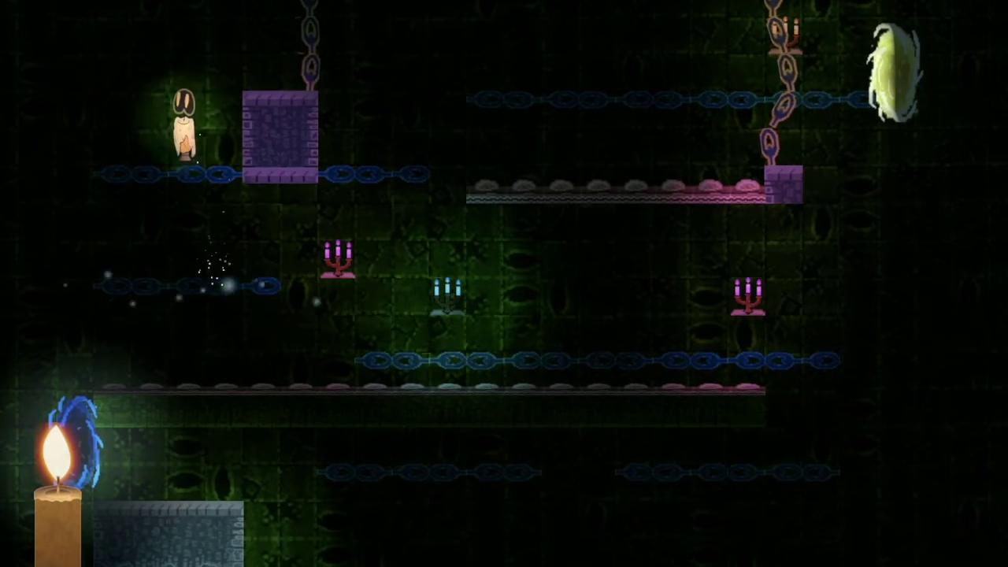
key("space")
- Jump back left onto the blue ledge beside the portal
key("Right")
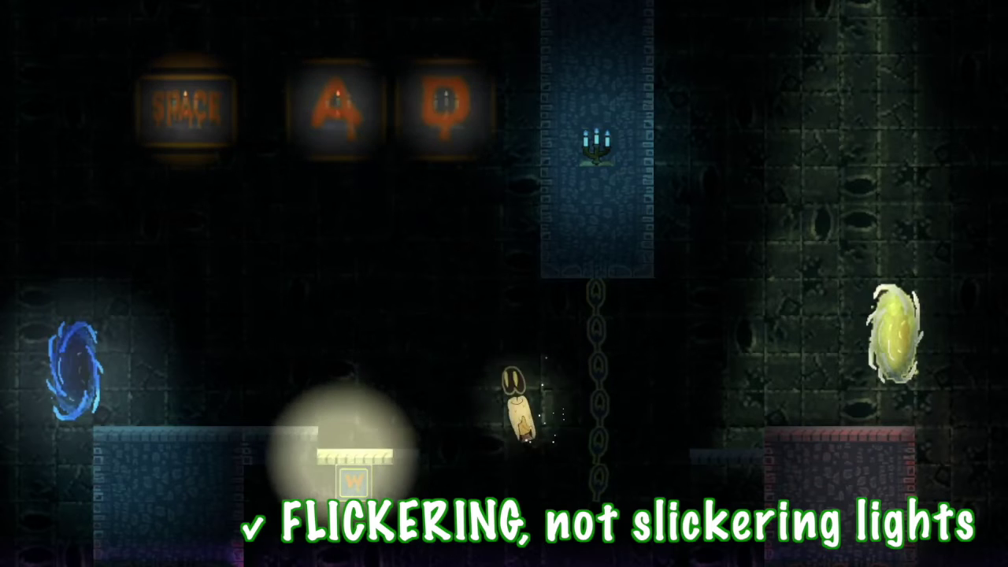
key("Left")
key("Up")
key("Left")
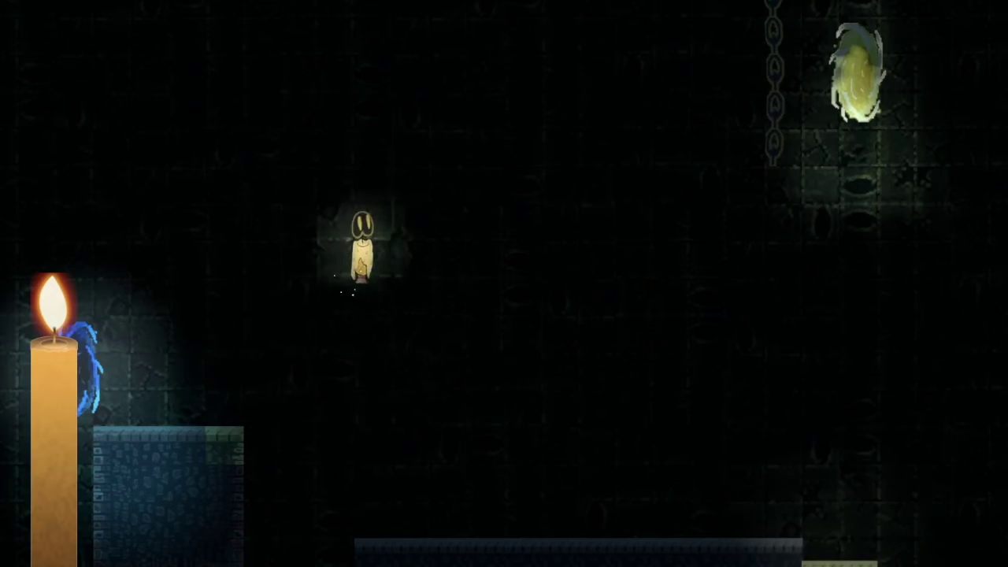
- Climb the newly appearing platforms to the top, then drop down to a lower platform
key("Right")
key("Right")
key("Up")
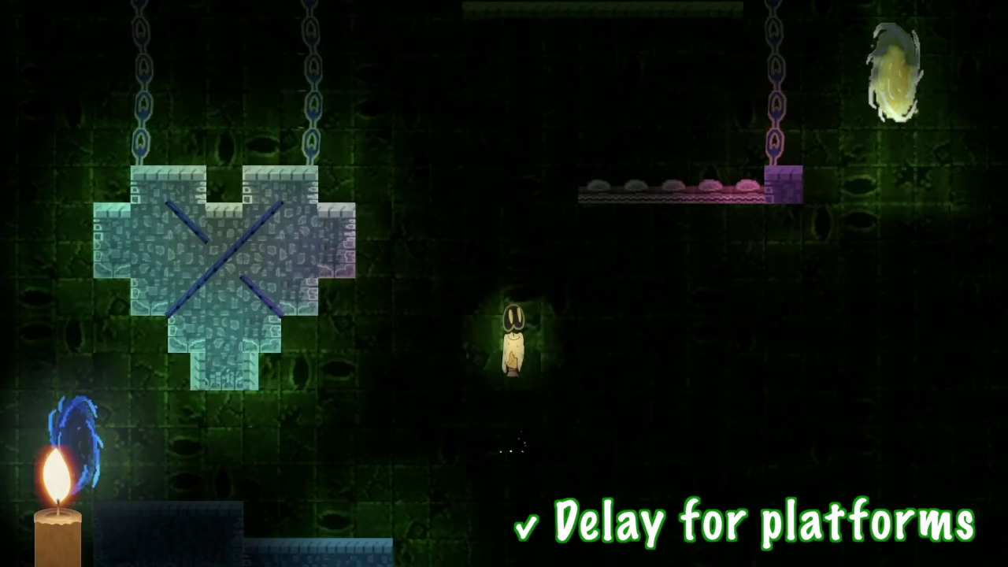
key("Up")
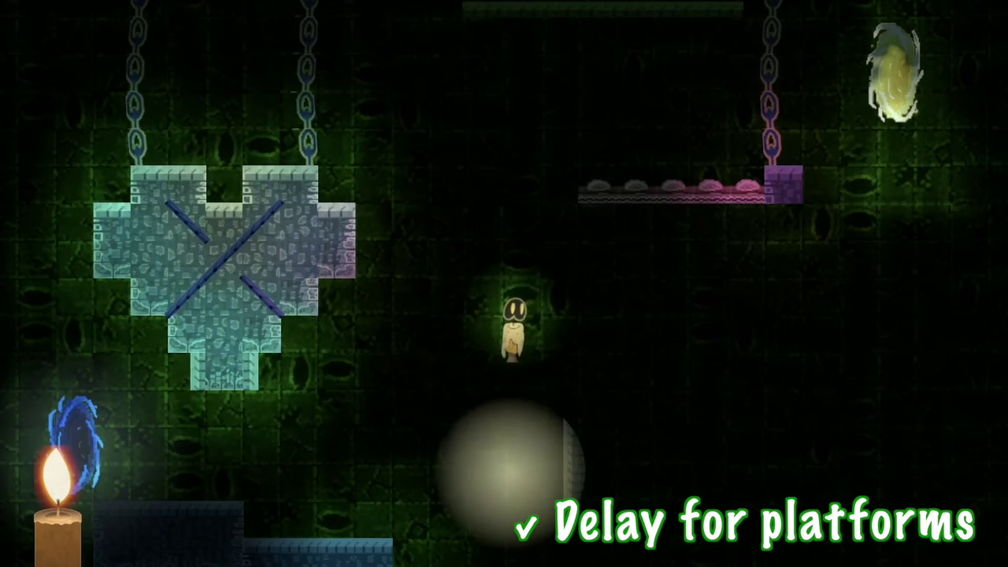
key("Up")
key("Up")
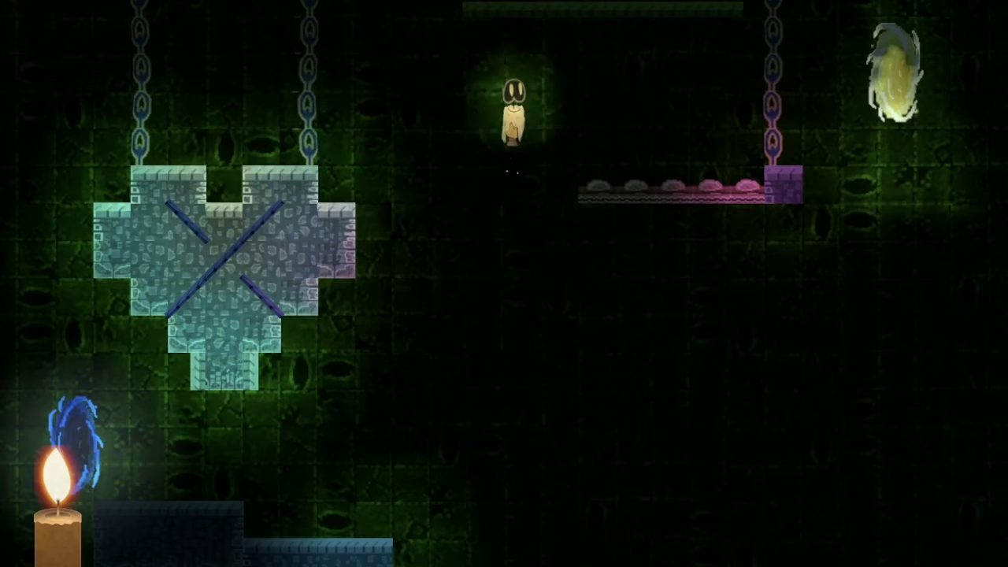
key("Up")
key("Right")
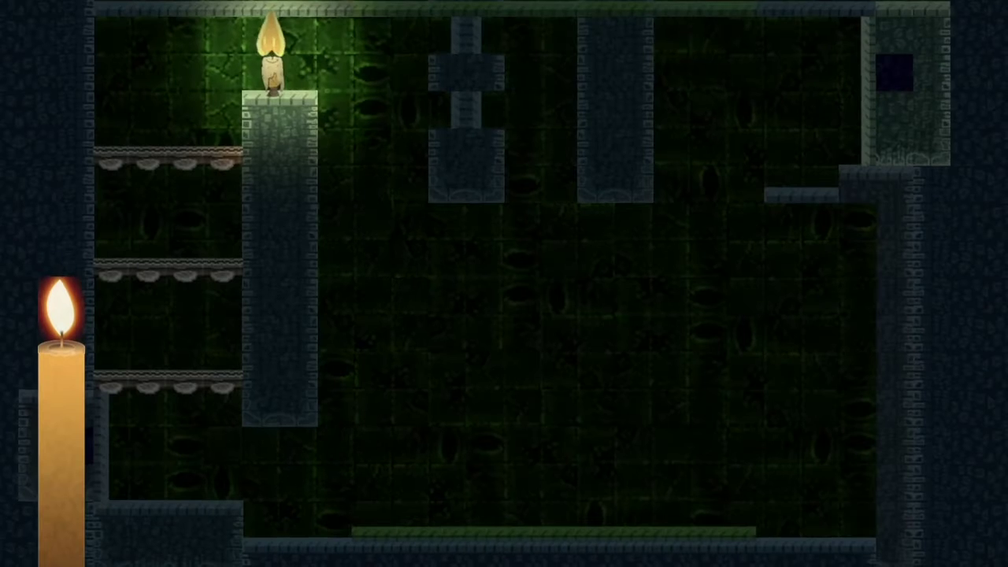
key("Right")
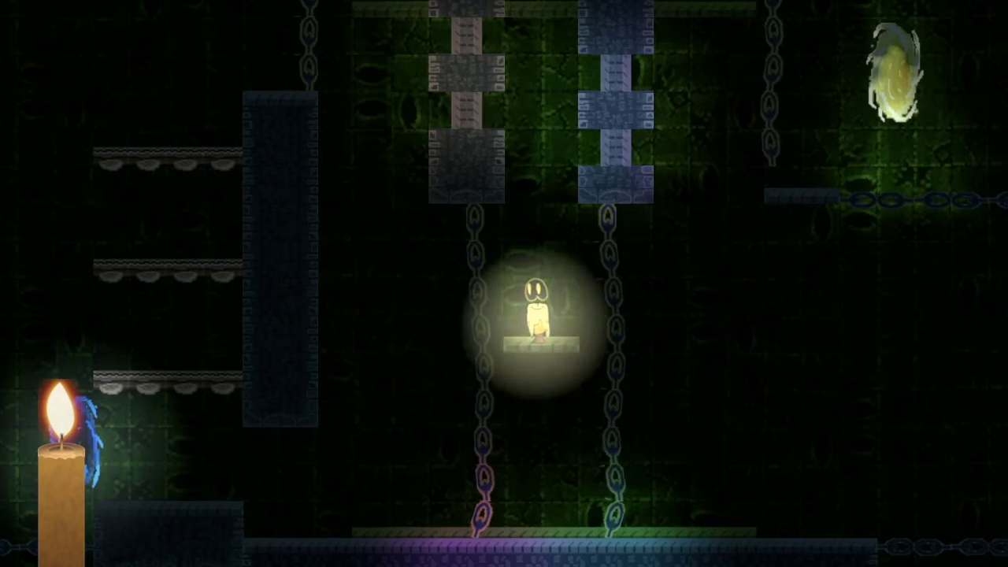
key("Up")
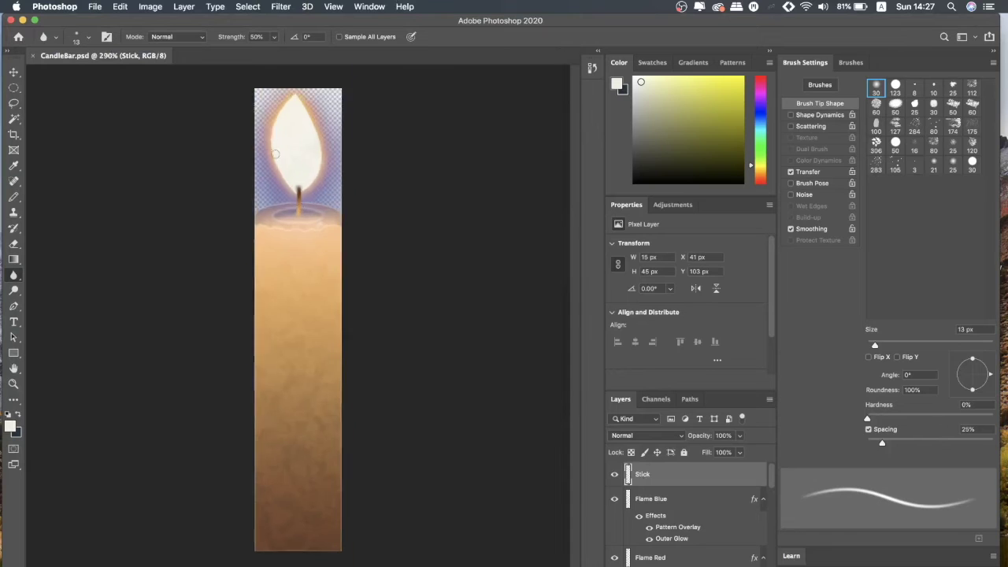
- Zoom the CandleBar.psd canvas out, in, and back out to fit the whole candle
key("ctrl+minus")
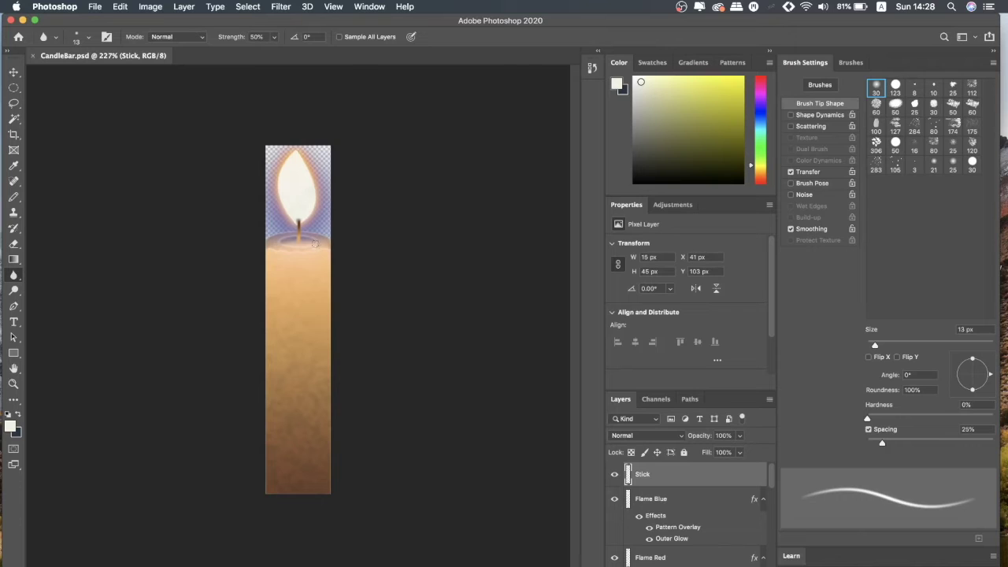
key("super+plus")
key("super+minus")
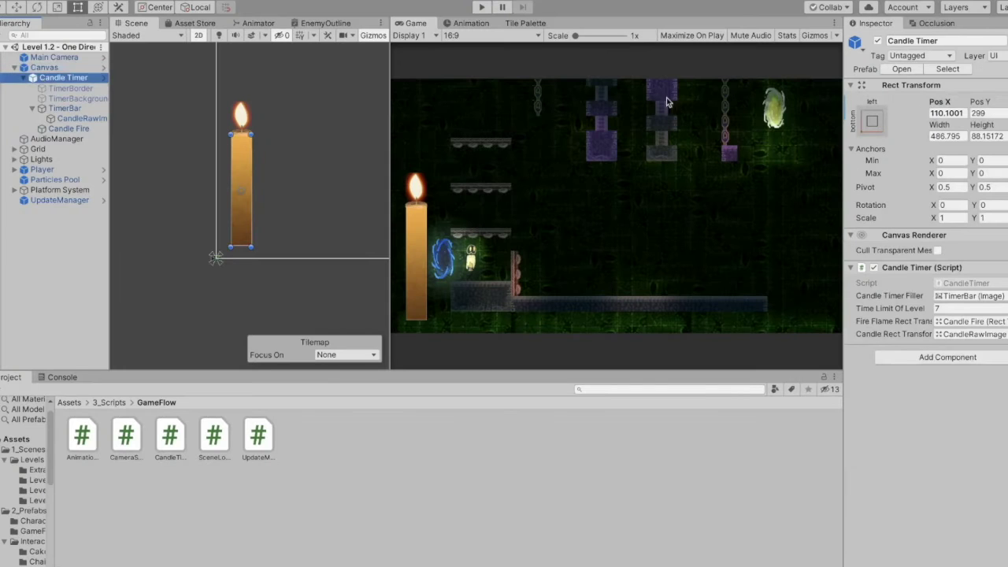
- Open the Candle Timer prefab, select CandleRawImage, and review CandleTimer.cs lines 49–50 and Awake
left_click(908, 69)
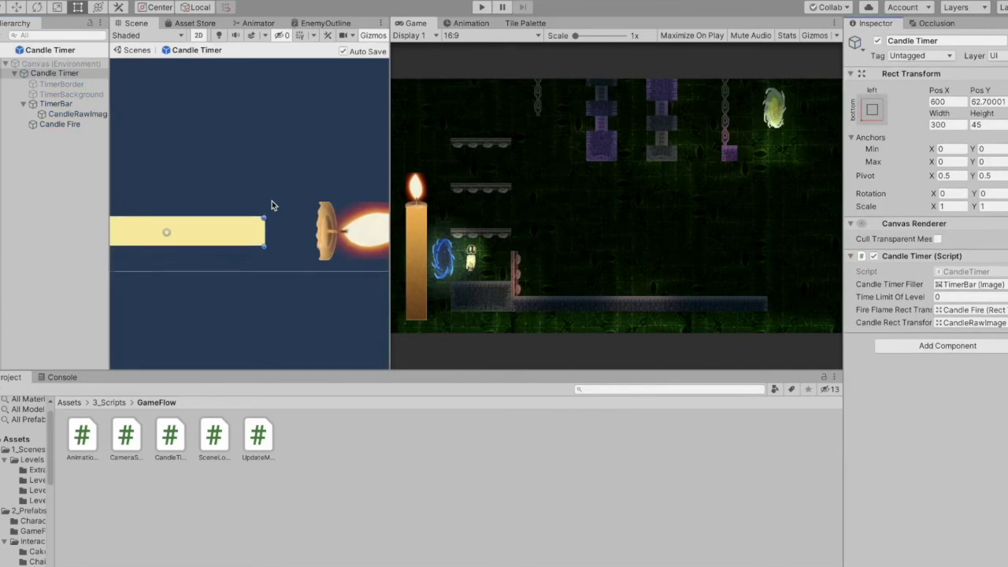
left_click(74, 115)
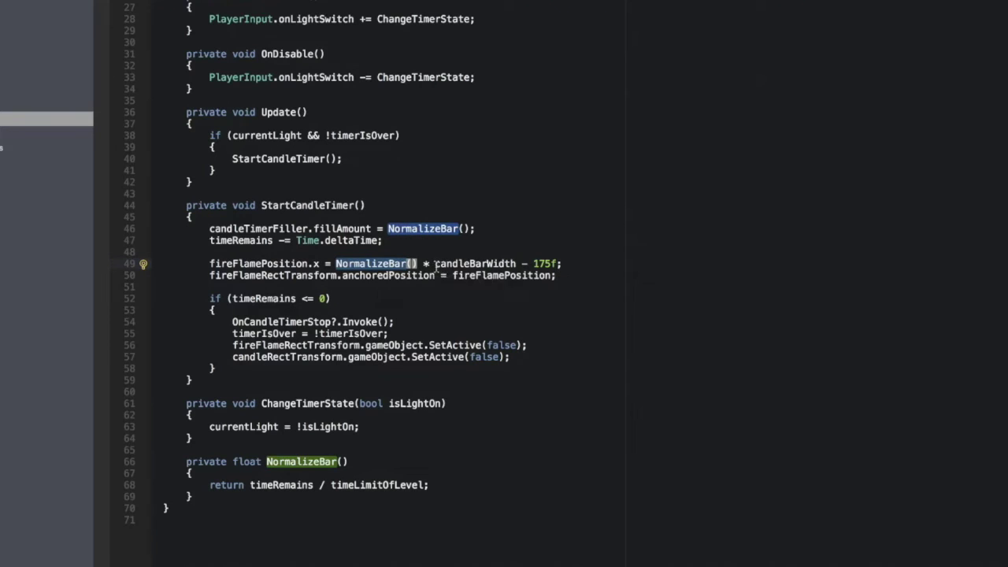
key("shift+Down")
key("shift+End")
left_click(496, 268)
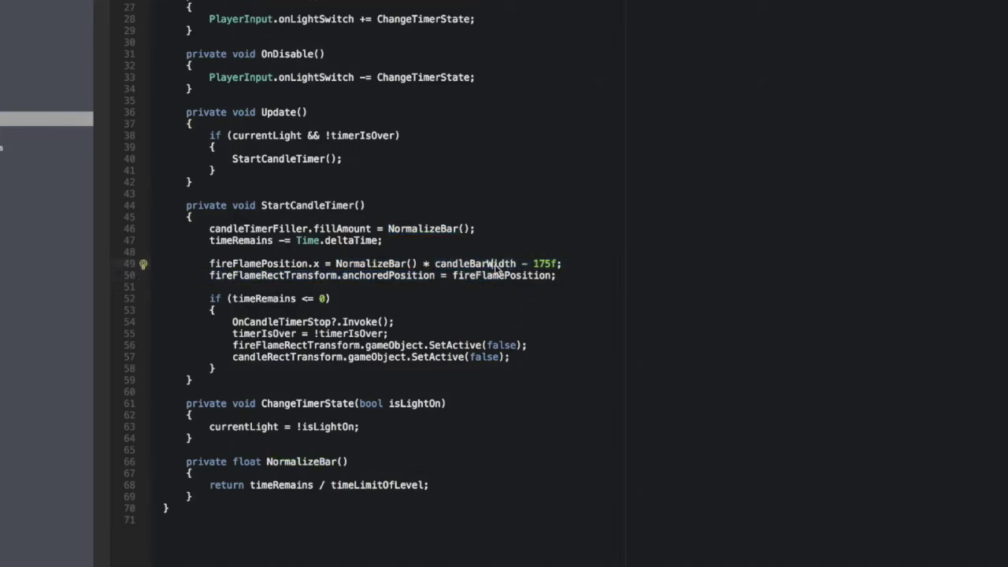
scroll(497, 243, "up", 8)
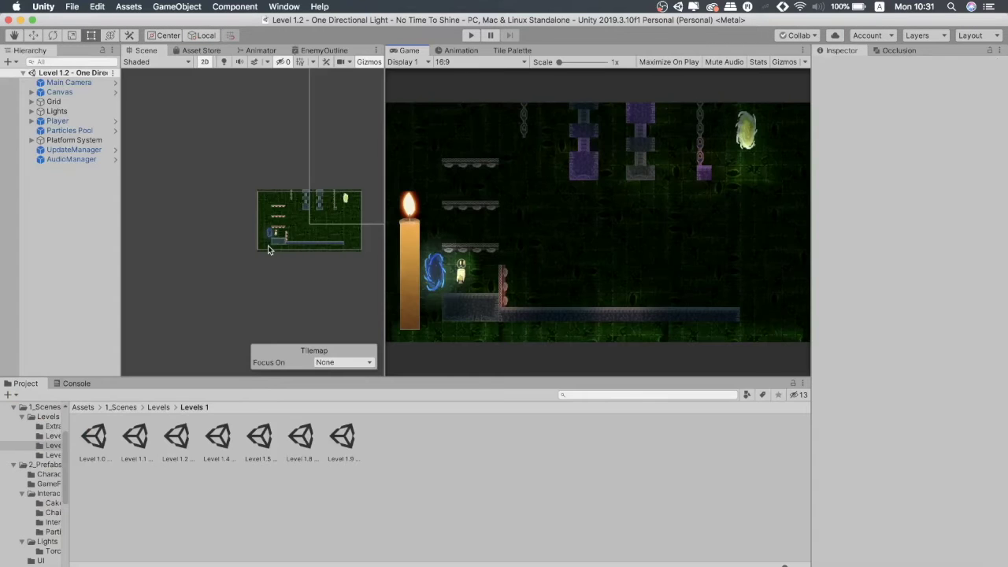
- Start Play mode in Level 1.2 to test the candle timer
scroll(268, 248, "down", 5)
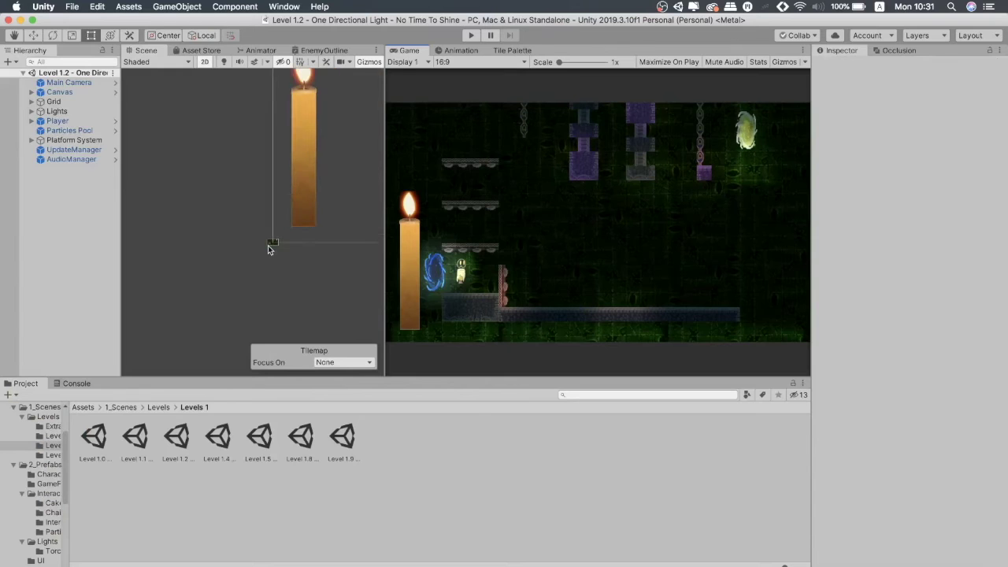
scroll(269, 249, "up", 8)
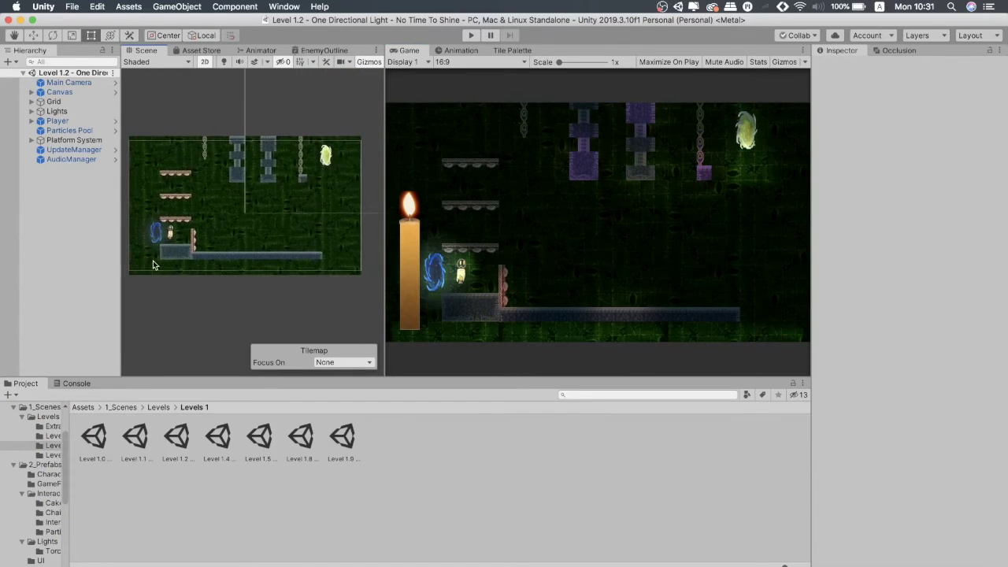
scroll(254, 225, "up", 3)
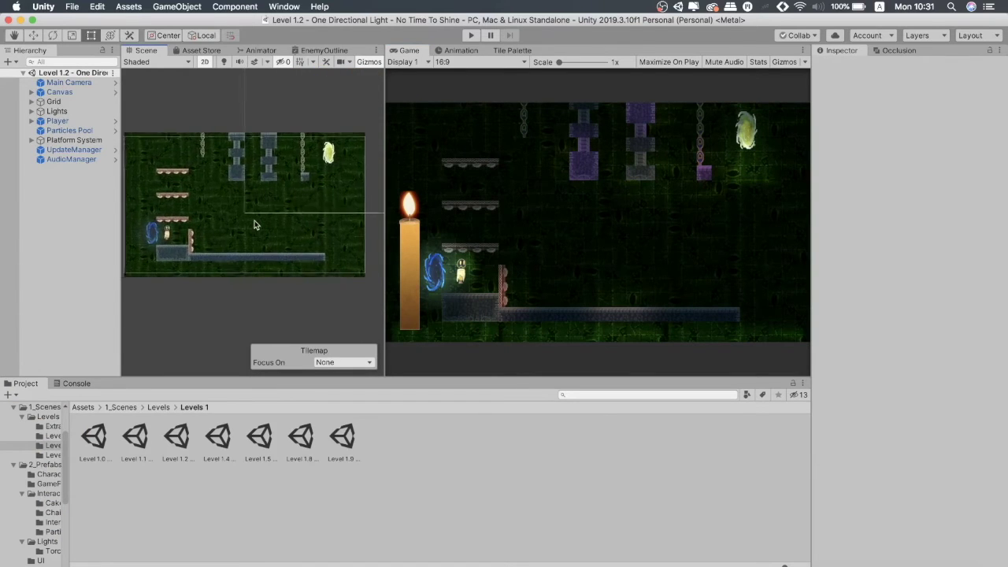
left_click(471, 36)
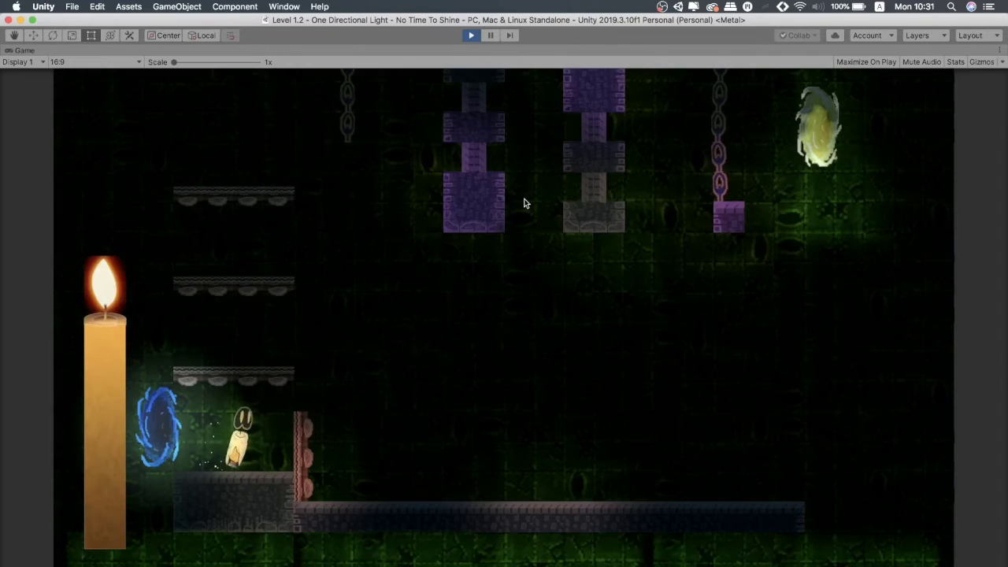
- Walk the candle back and forth along the floor to the wall
key("Right")
key("Left")
key("Right")
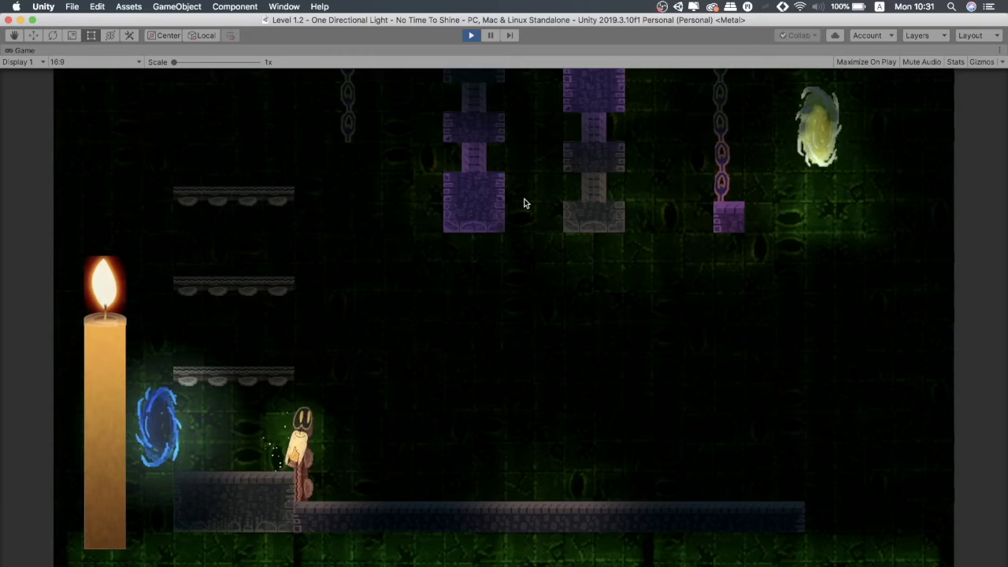
key("Left")
key("Right")
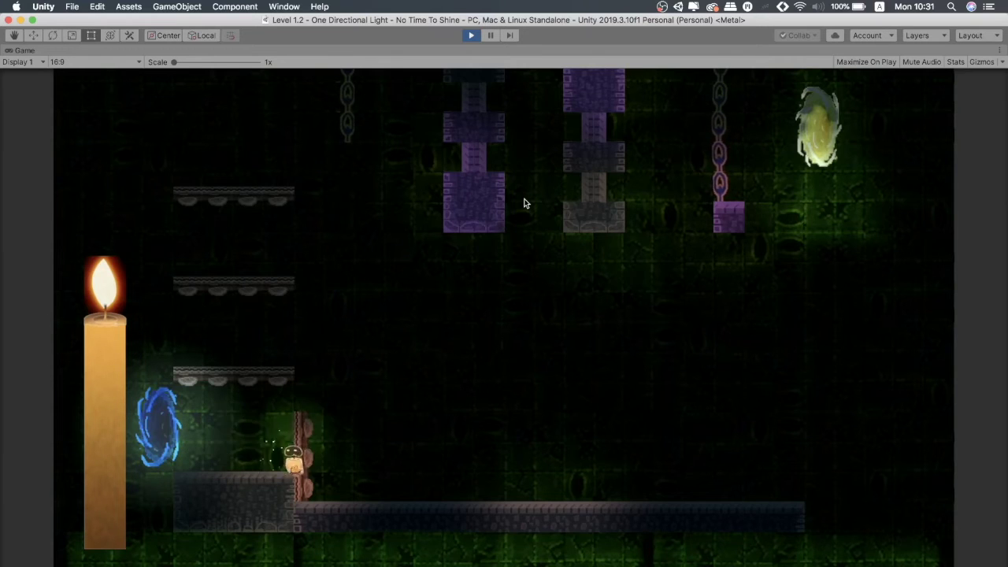
key("Left")
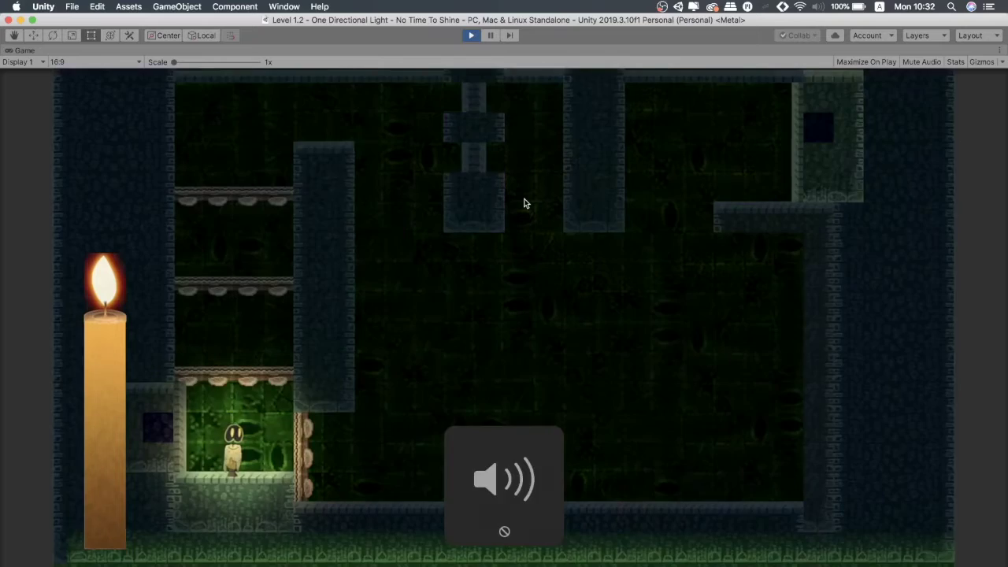
key("Left")
key("Right")
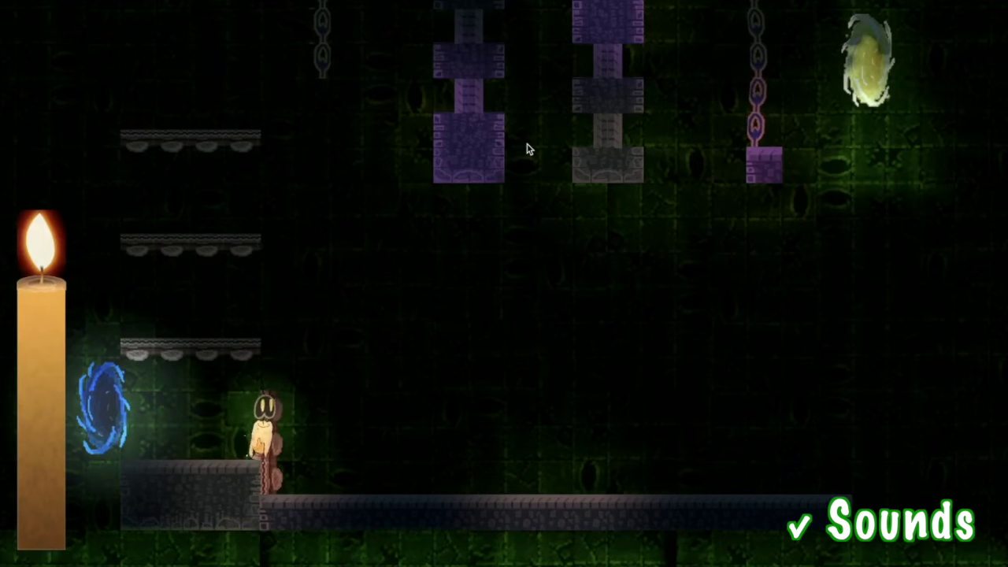
- Light up the level from the alcove and jump the candle up to the top platform
key("Left")
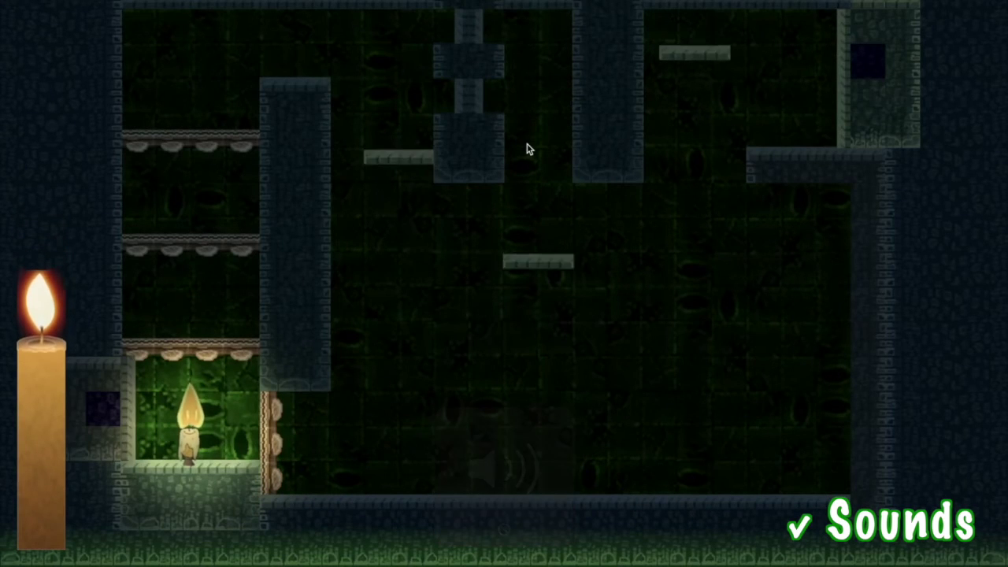
key("Right")
key("space")
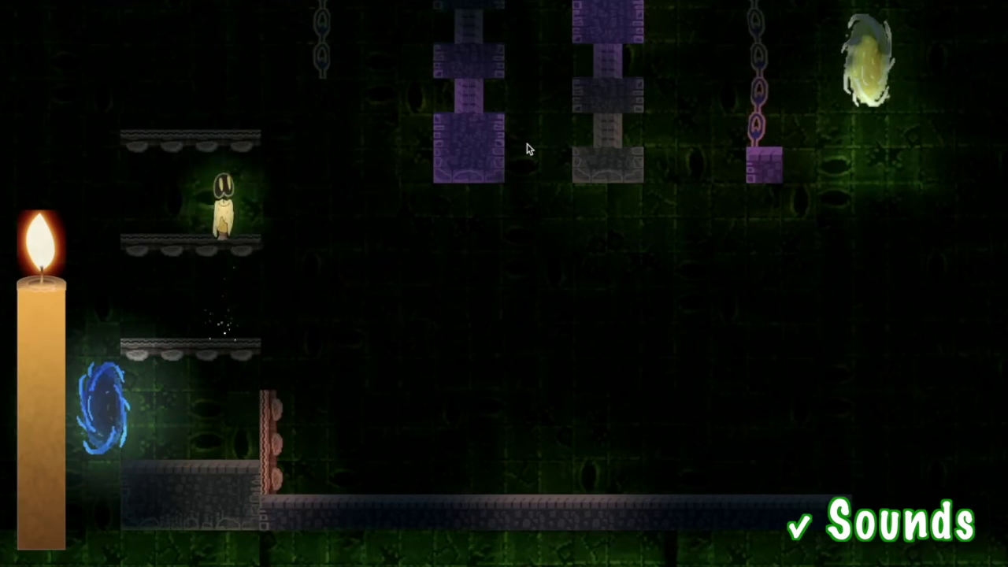
key("space")
key("Left")
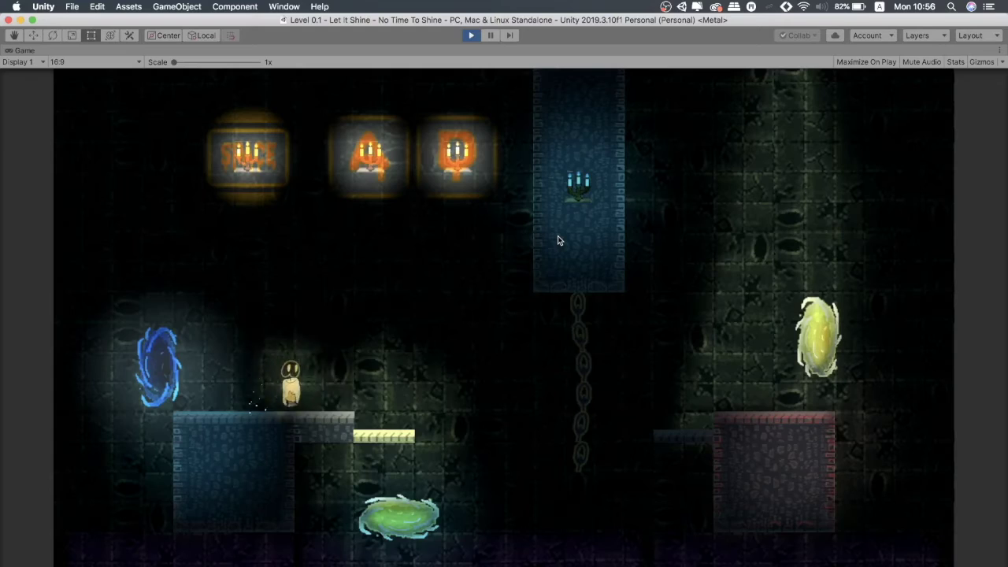
key("Right")
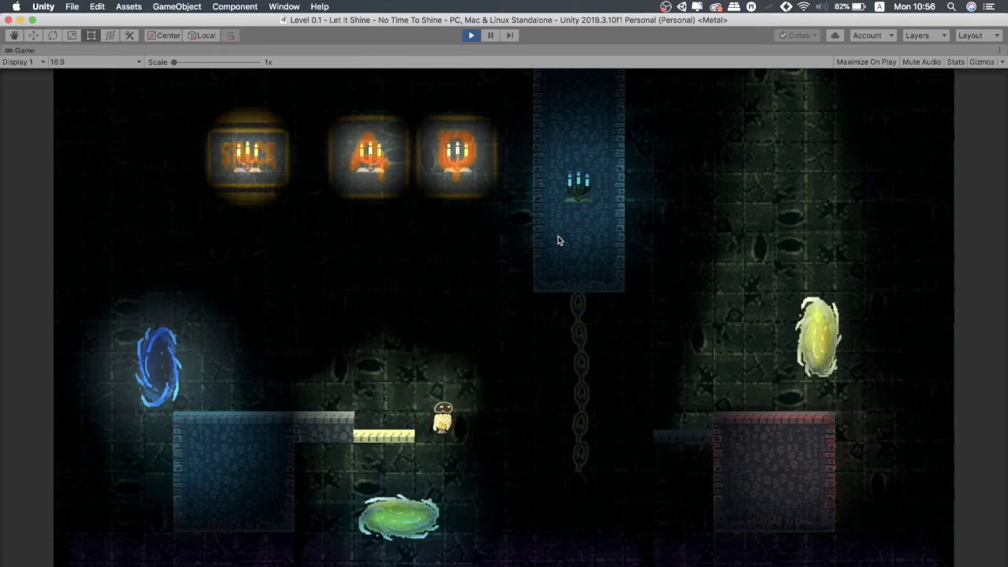
- Walk and jump the candle right into the yellow exit portal on Level 0.1
key("Right")
key("space")
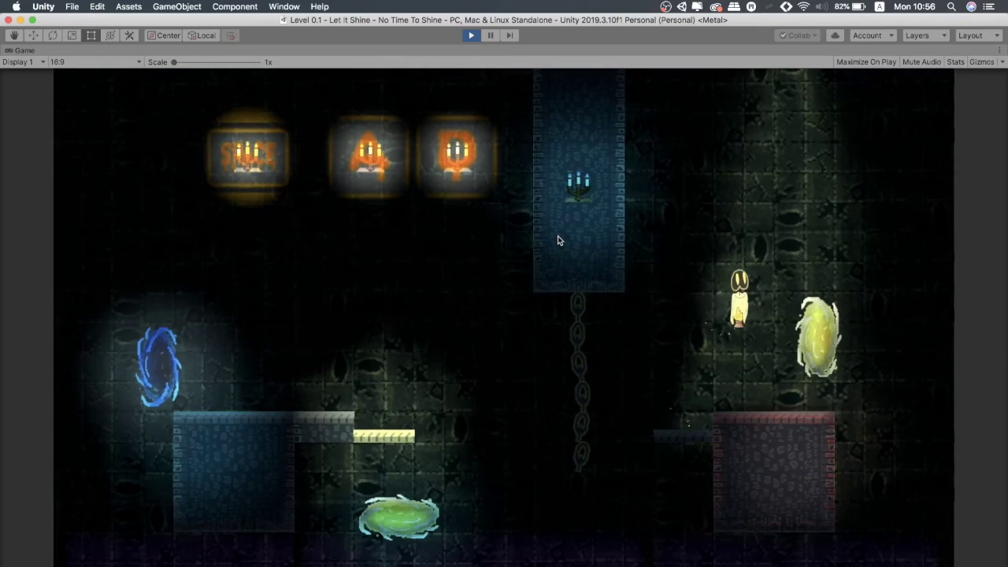
key("Right")
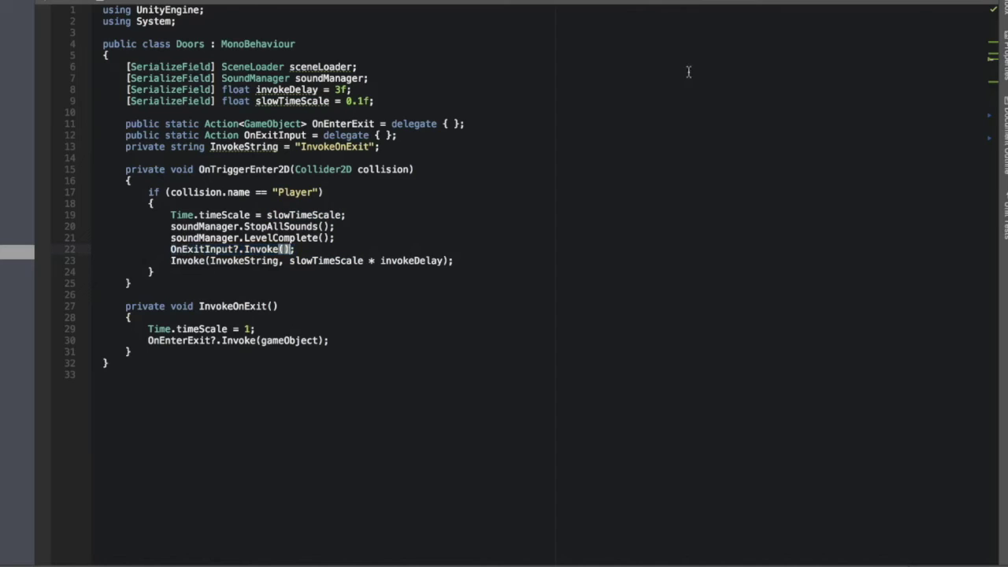
- Switch to the player input script and scroll to the Awake subscription and BlockInput method
key("ctrl+Tab")
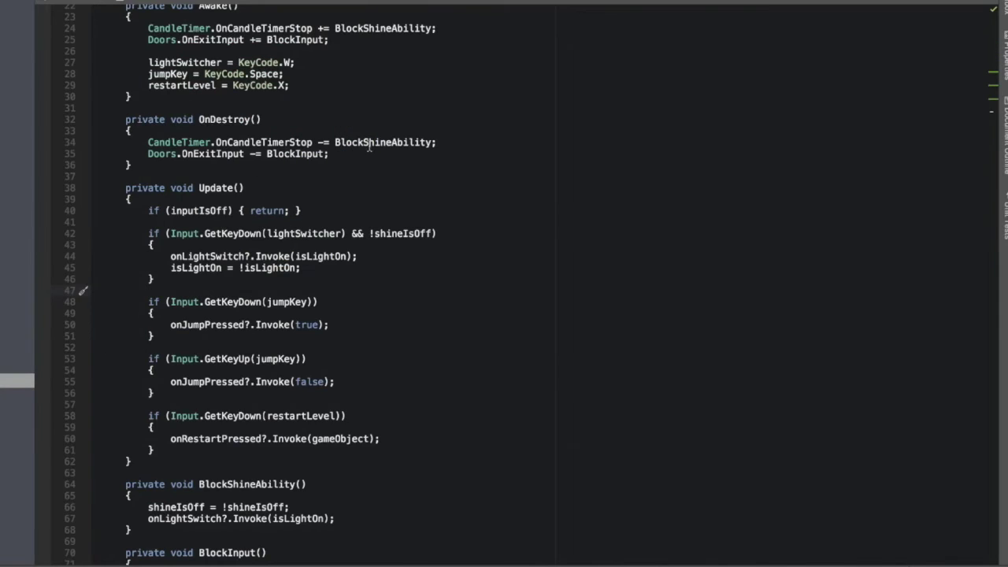
scroll(369, 147, "up", 5)
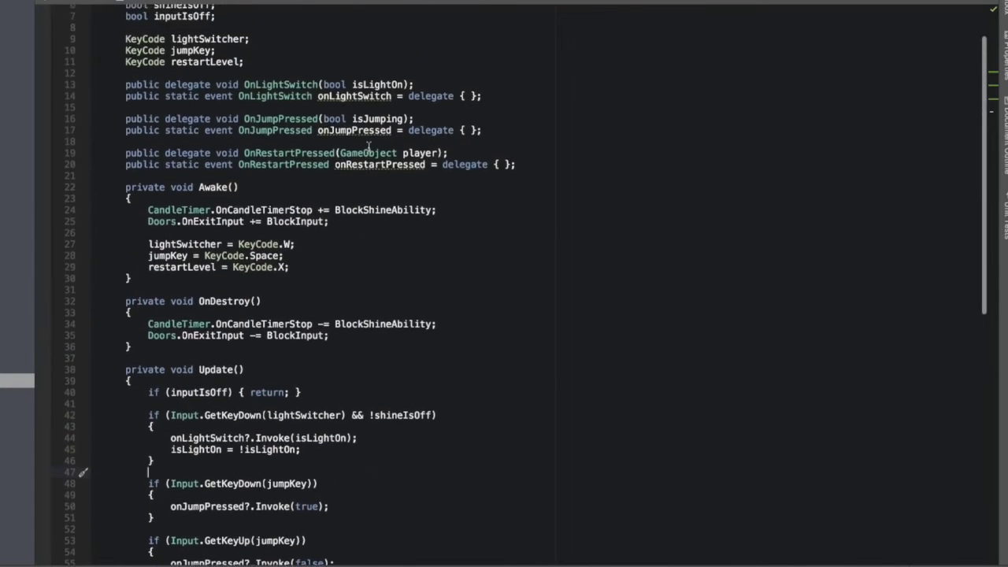
scroll(369, 147, "down", 5)
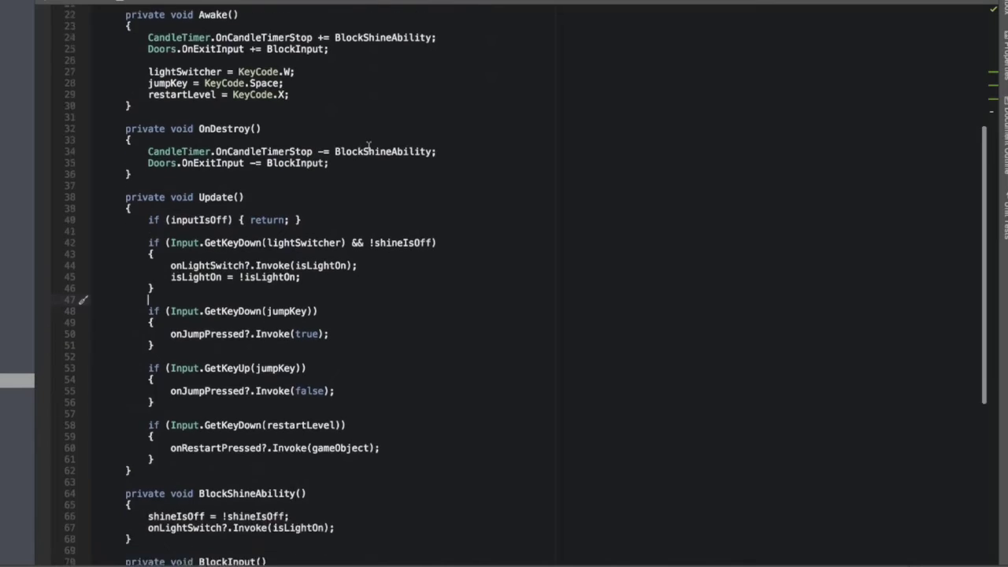
scroll(368, 147, "down", 2)
scroll(369, 146, "up", 3)
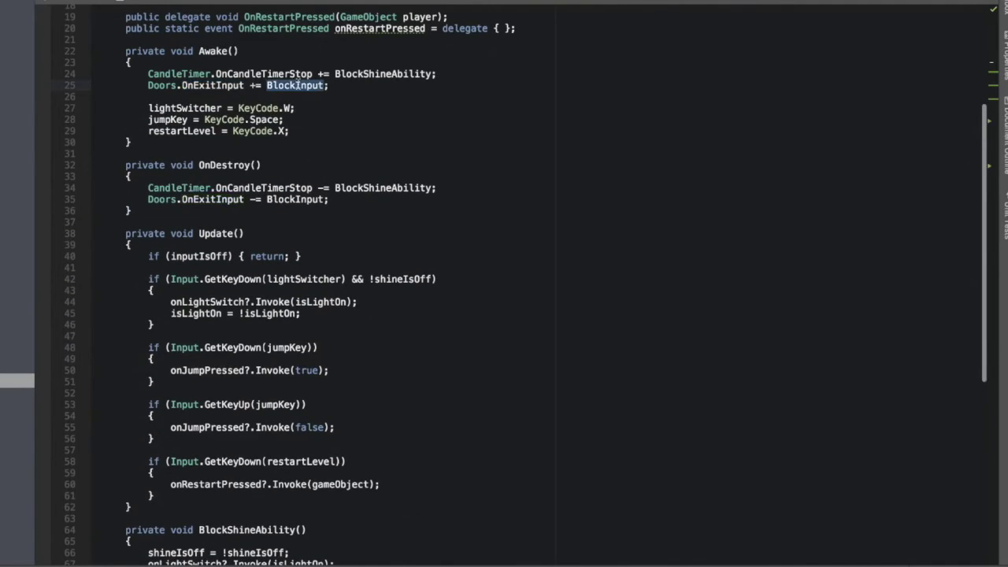
scroll(349, 273, "down", 3)
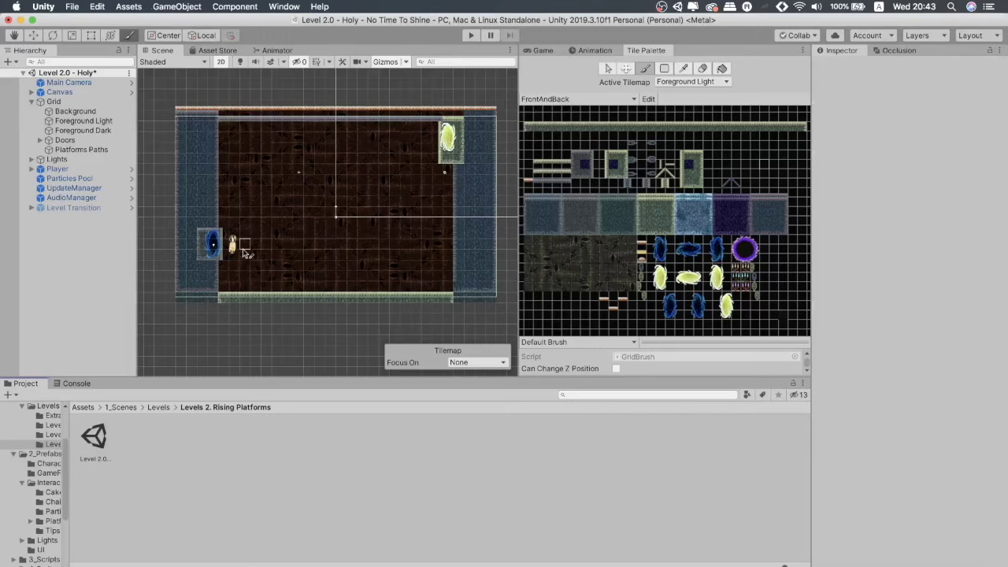
- Select the Doors tilemap in the Hierarchy as the target for painting the portal
scroll(237, 236, "up", 5)
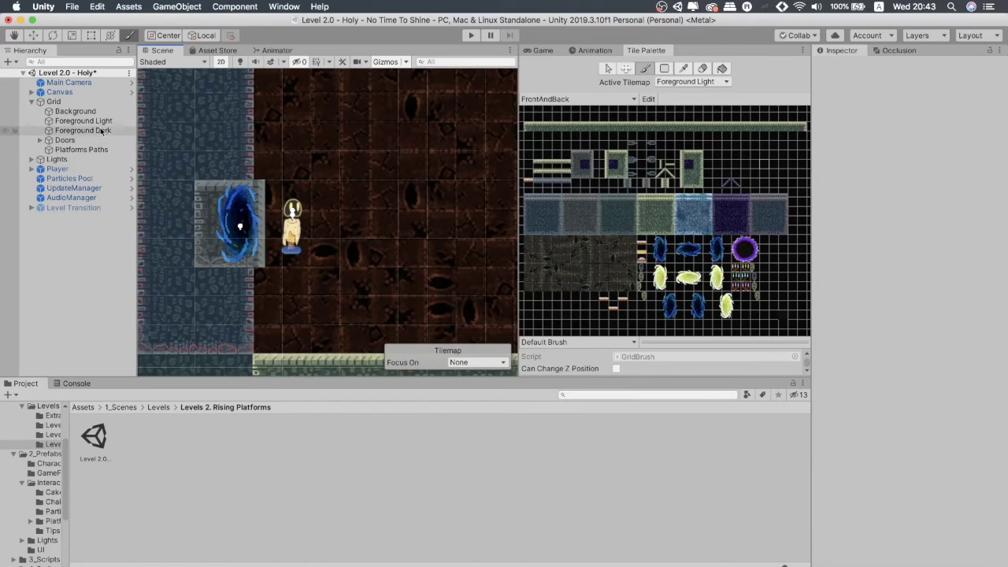
left_click(87, 121)
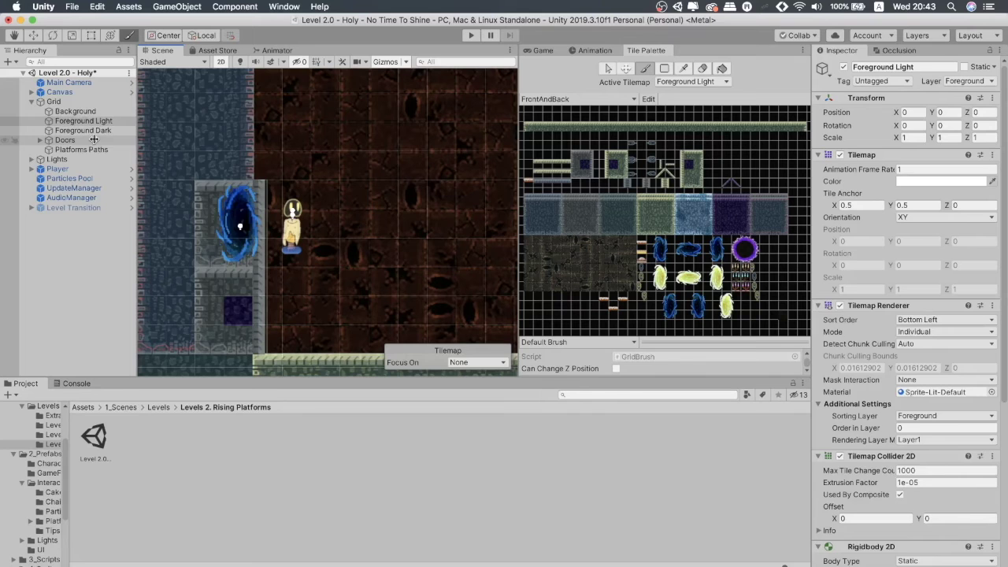
left_click(93, 139)
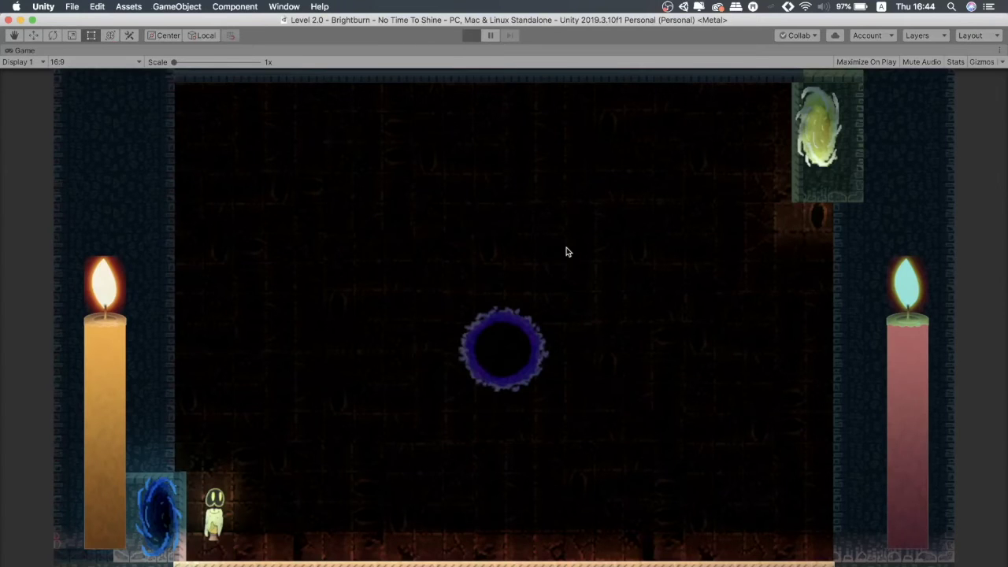
- Walk the candle back and forth across the room, weaving past the dark orb
key("Right")
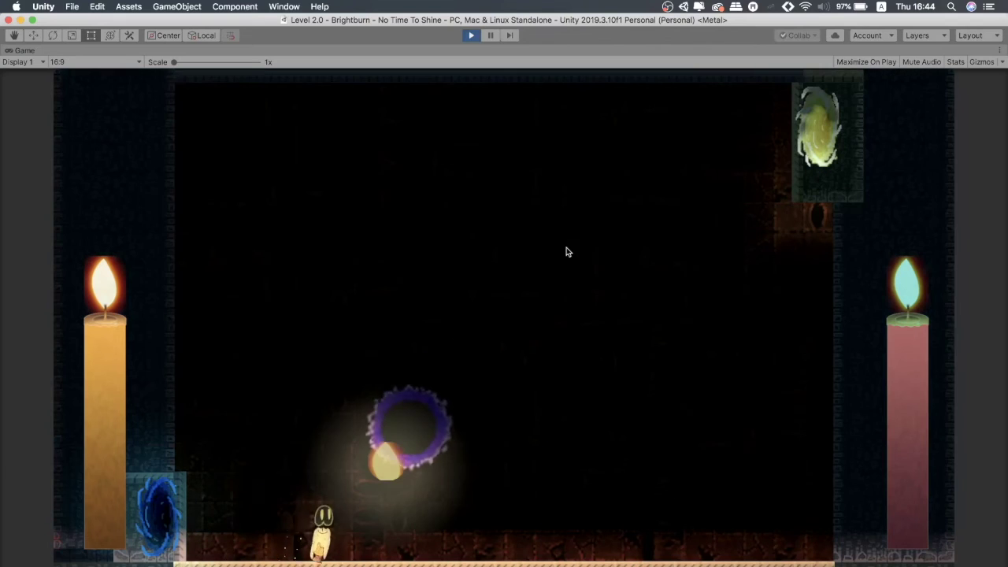
key("Right")
key("Left")
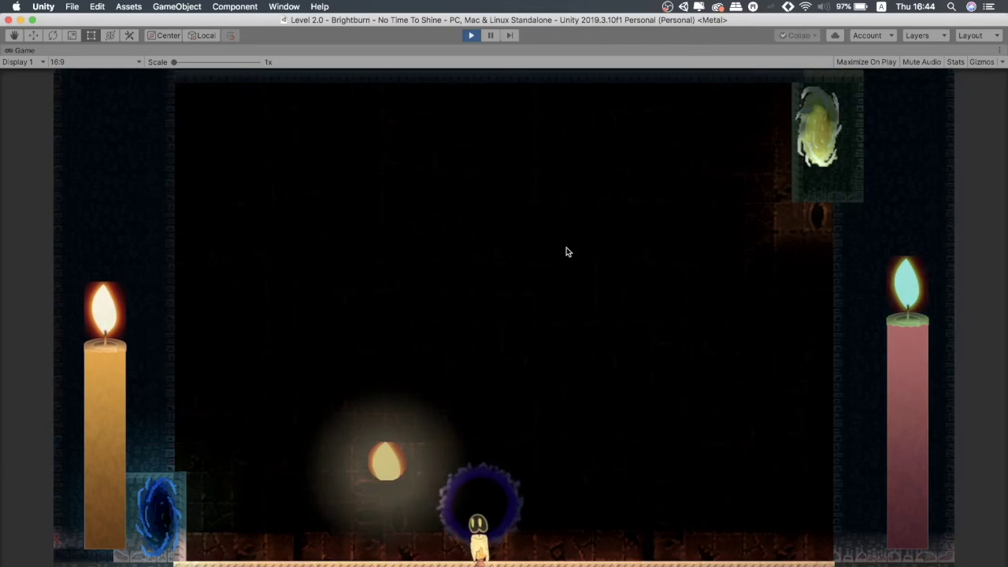
key("Right")
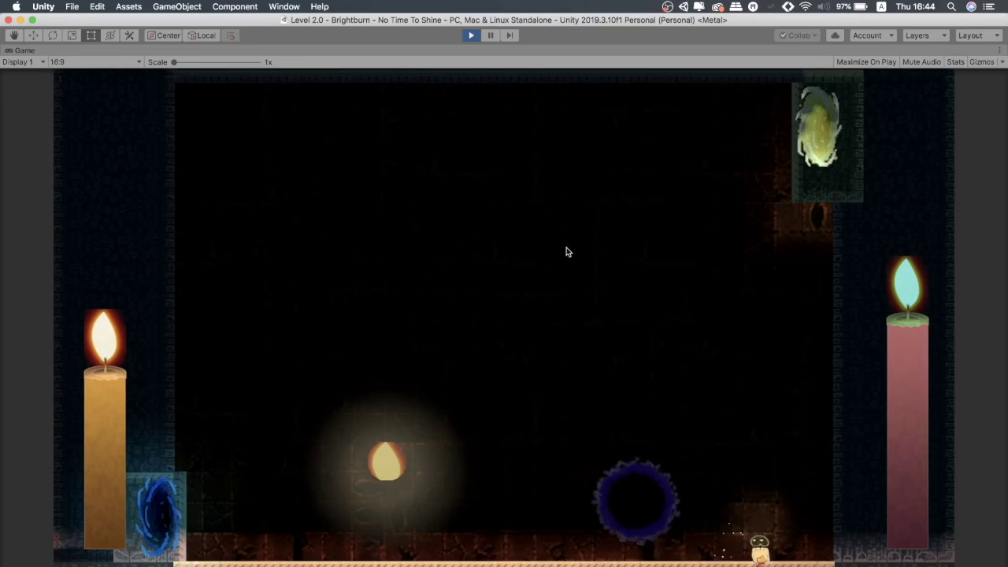
key("Left")
key("Left")
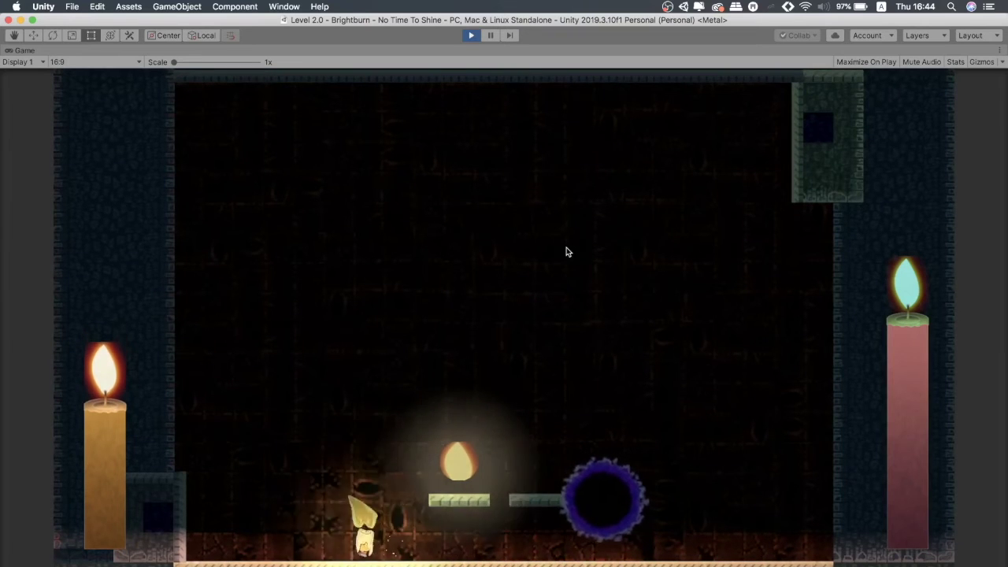
key("Right")
key("Left")
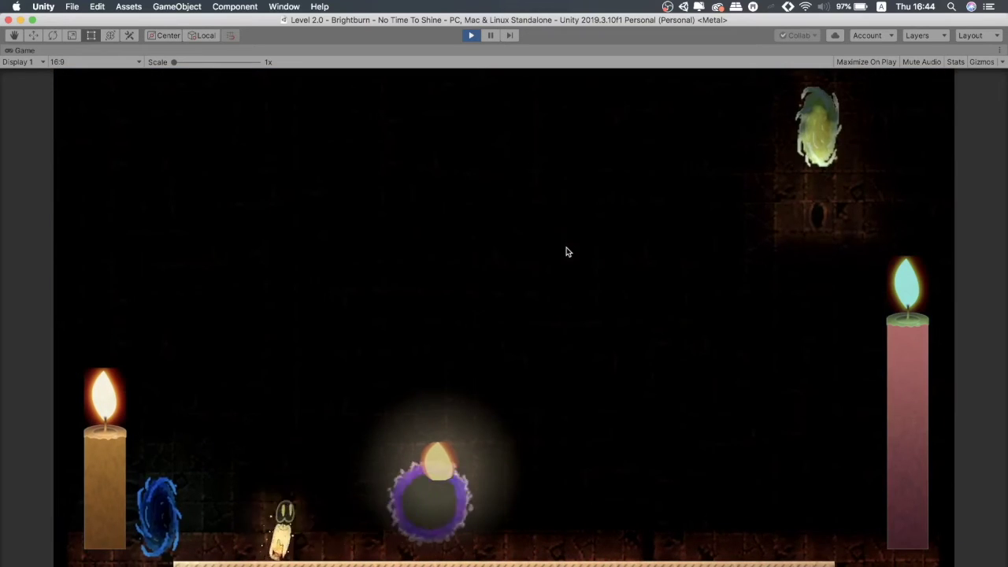
key("Right")
- Jump right and back left across the room, heading for the flame
key("Left")
key("space")
key("Right")
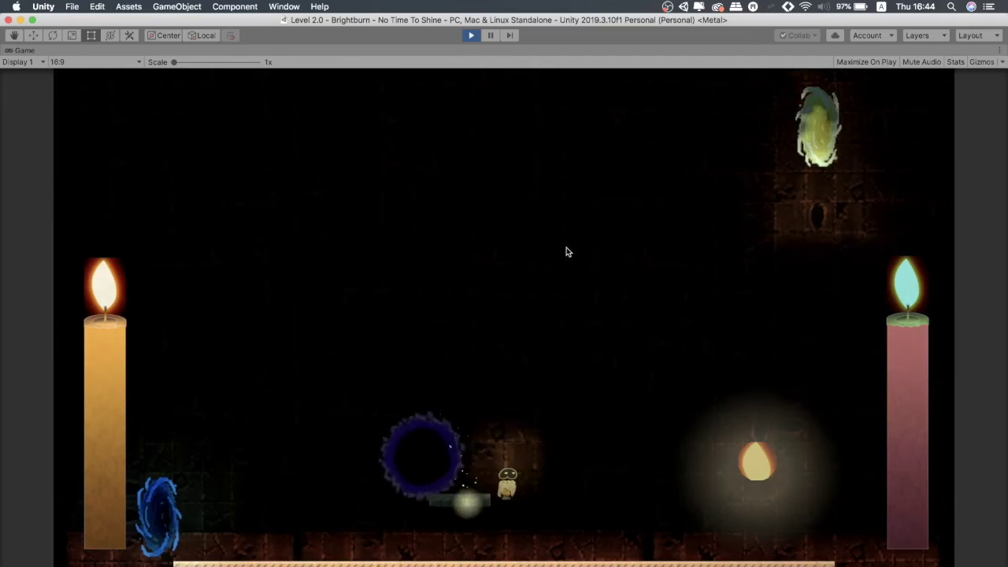
key("space")
key("Left")
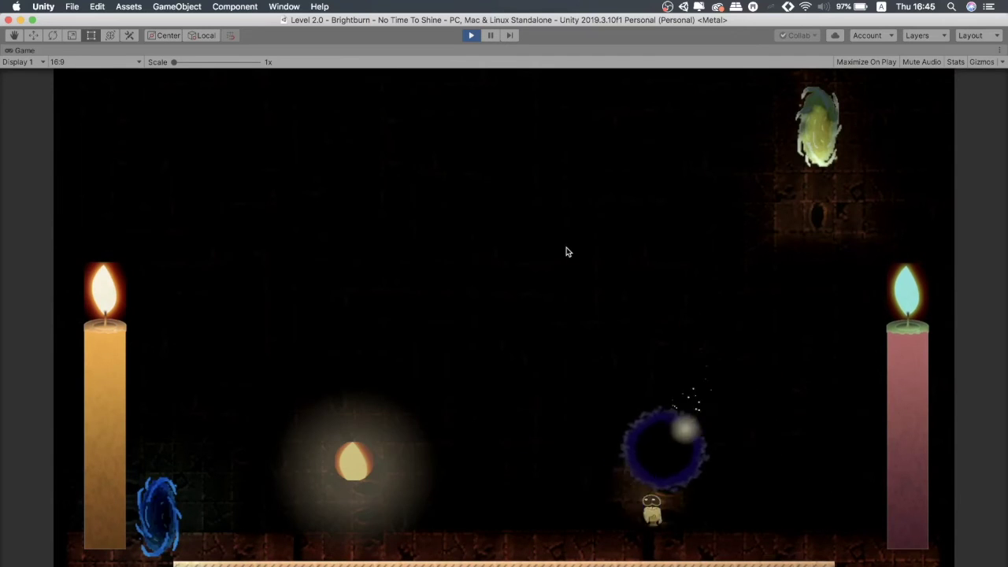
key("space")
key("Right")
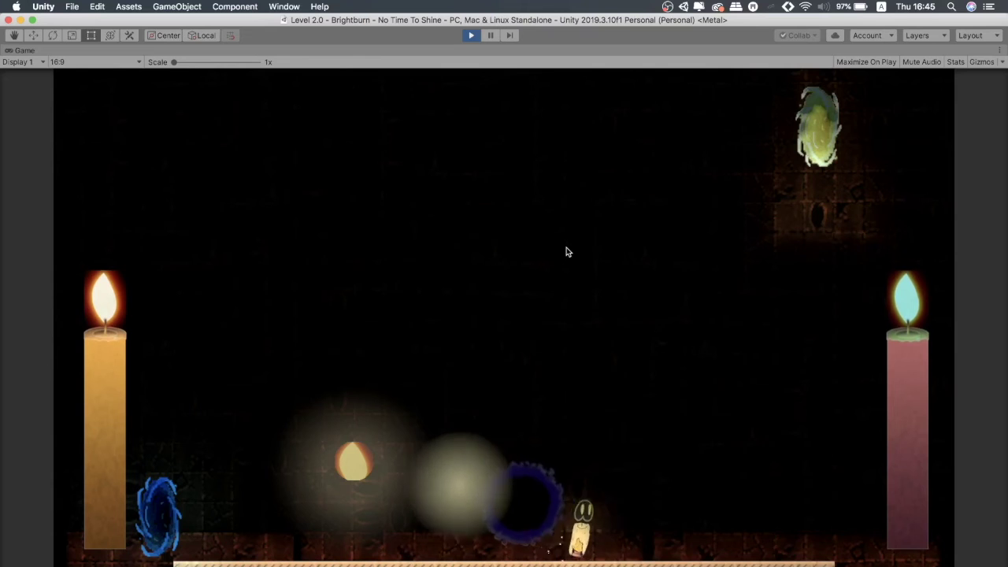
key("Left")
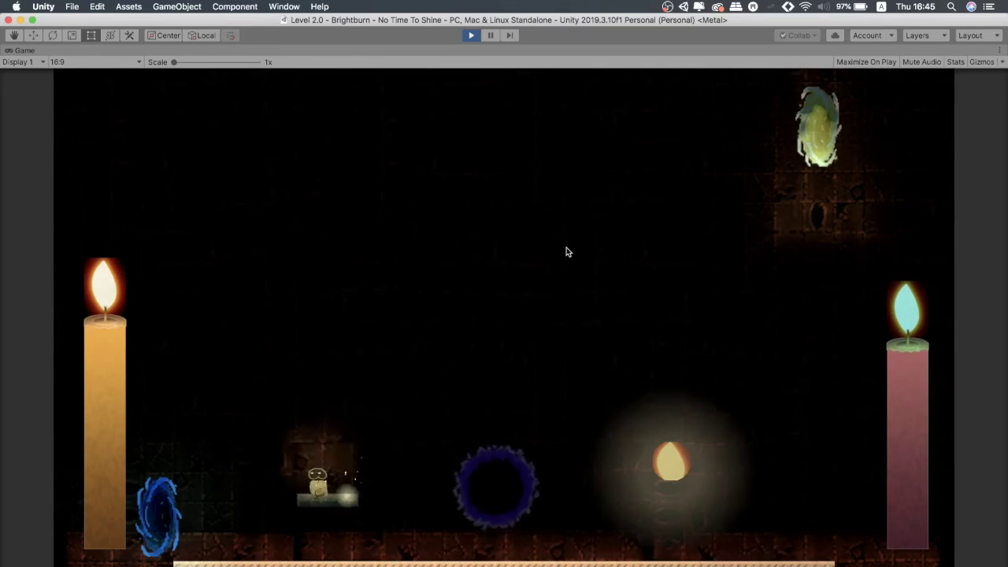
key("space")
key("Right")
key("space")
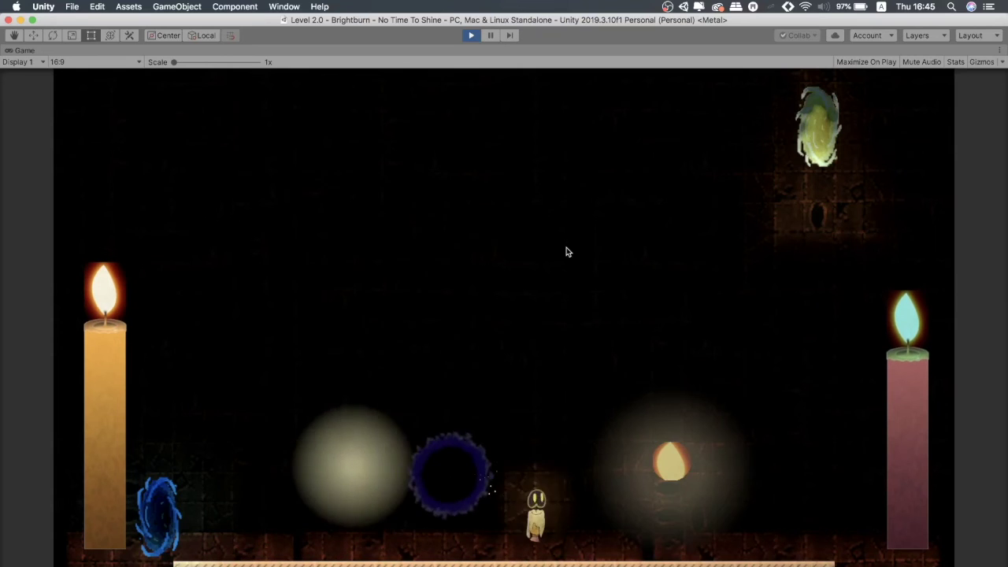
key("space")
key("Left")
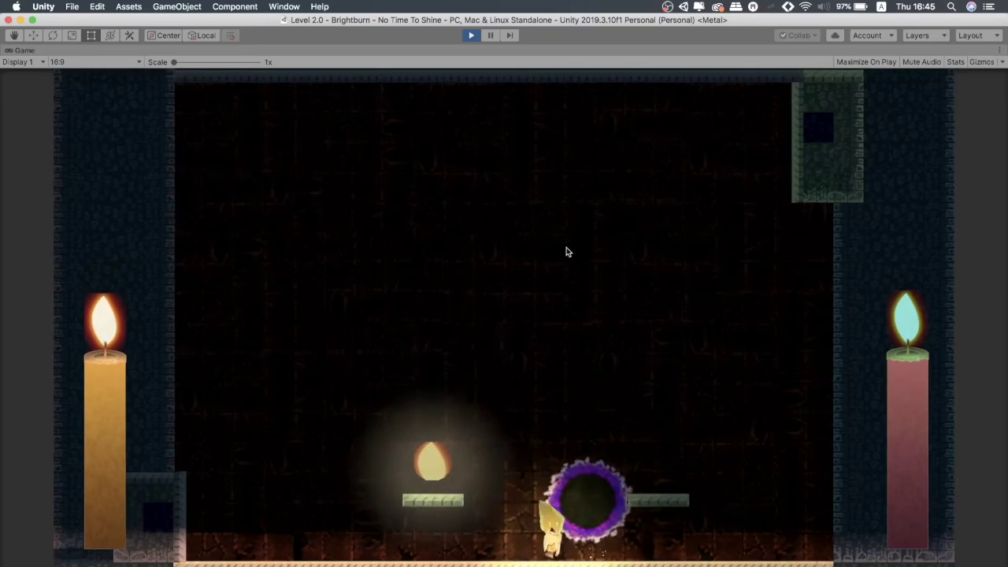
- Jump up to collect the flame, hop onto the small platform, then run back left
key("Left")
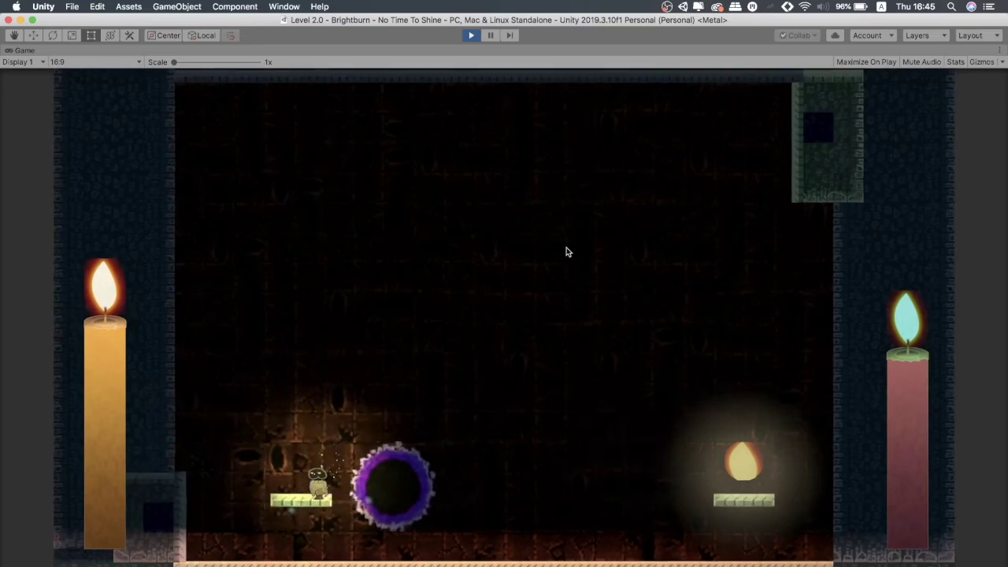
key("space")
key("Right")
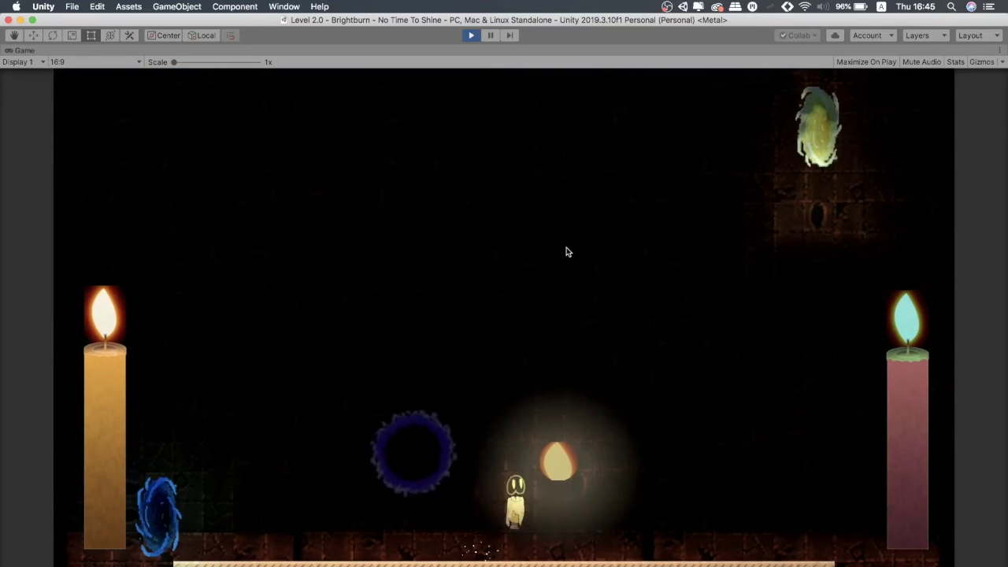
key("space")
key("Right")
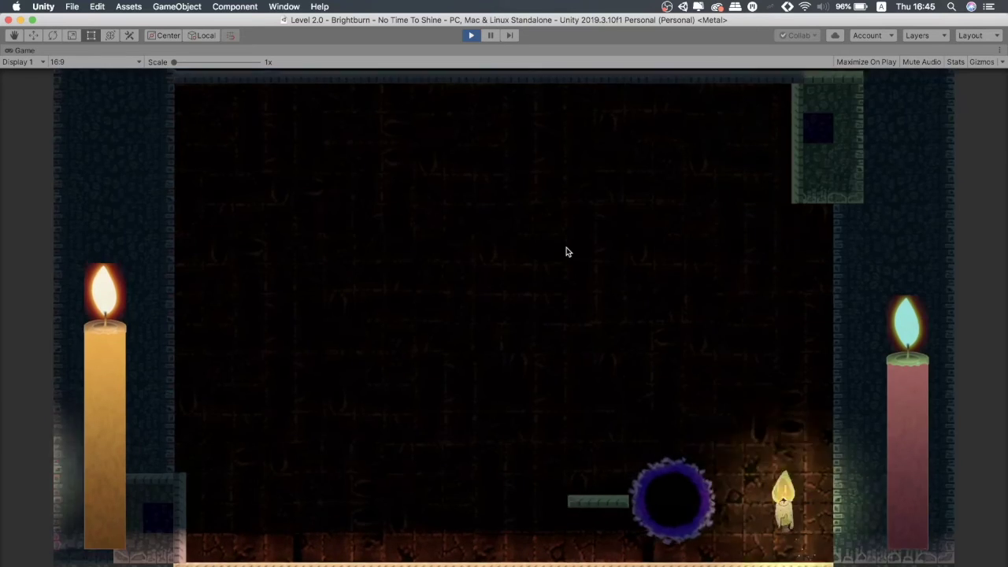
key("space")
key("Right")
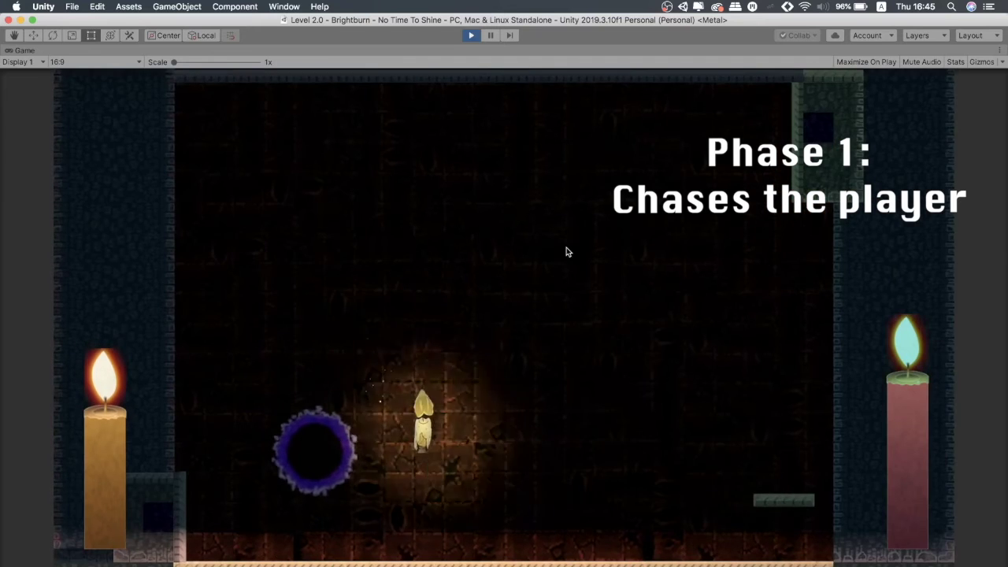
key("space")
key("Right")
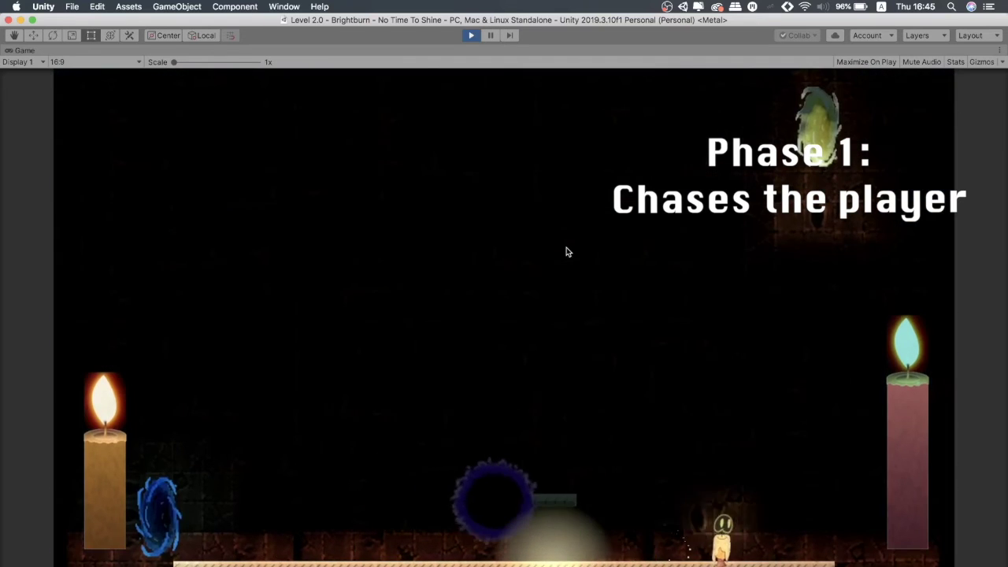
key("Left")
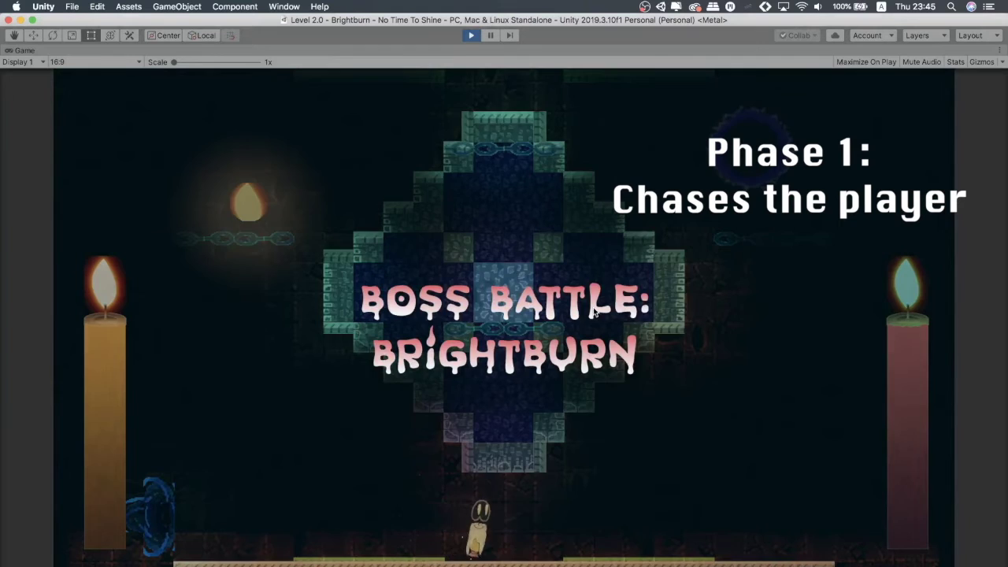
- Run from the boss orb and land on the left ledge, lighting the first flame
key("Right")
key("space")
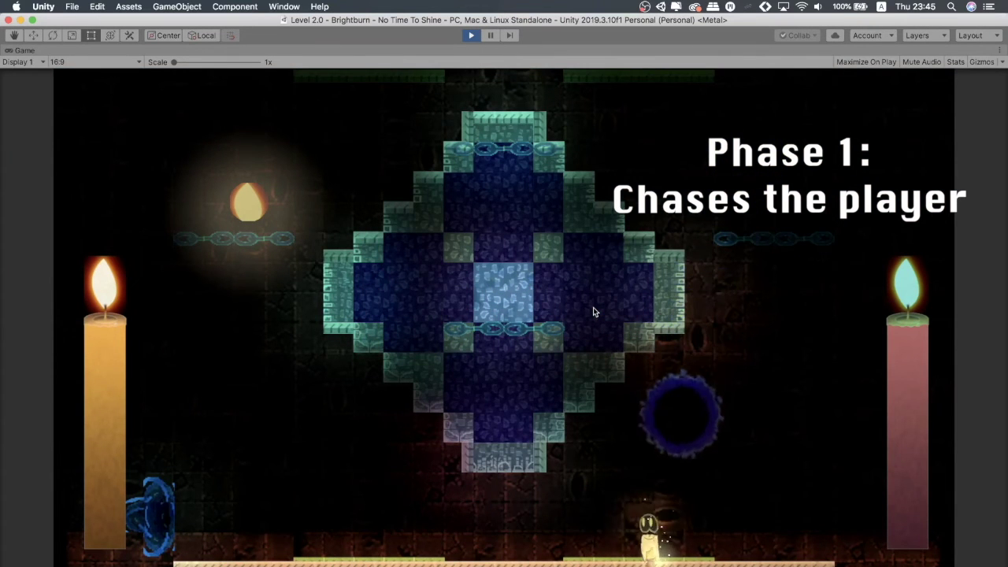
key("Left")
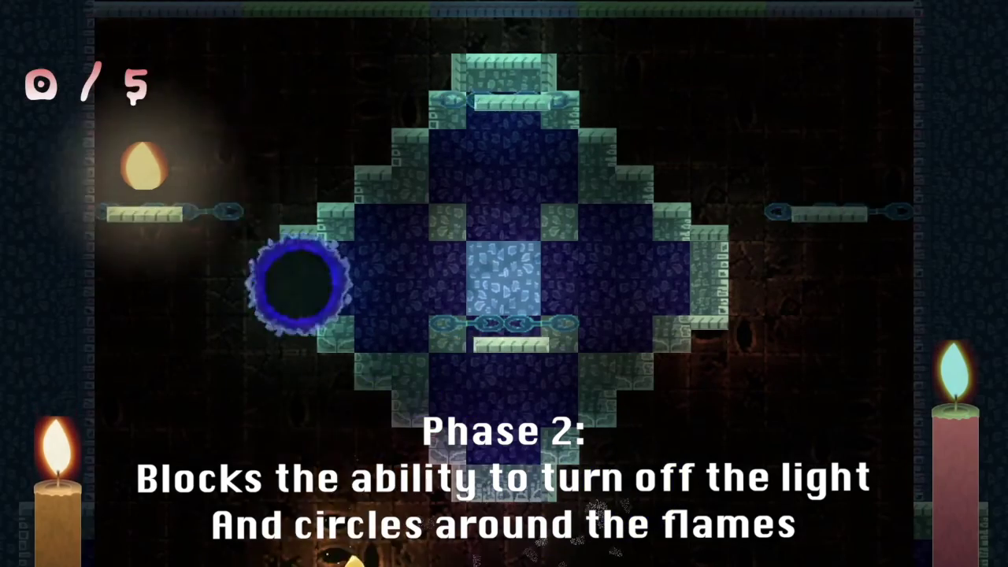
key("space")
- Jump across the centre and up to the upper-left flame, raising the counter to 3/5
key("space")
key("Left")
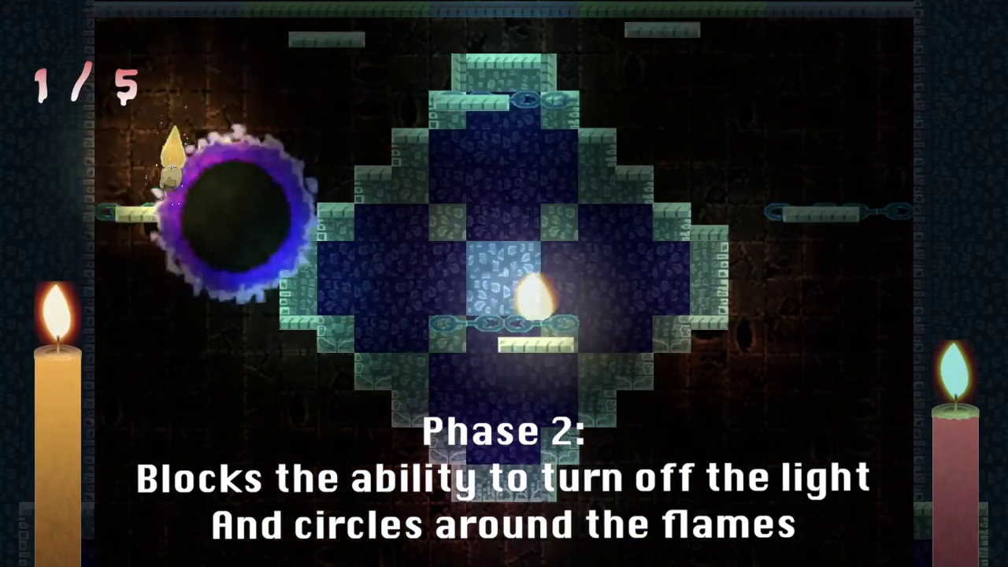
key("space")
key("Right")
key("space")
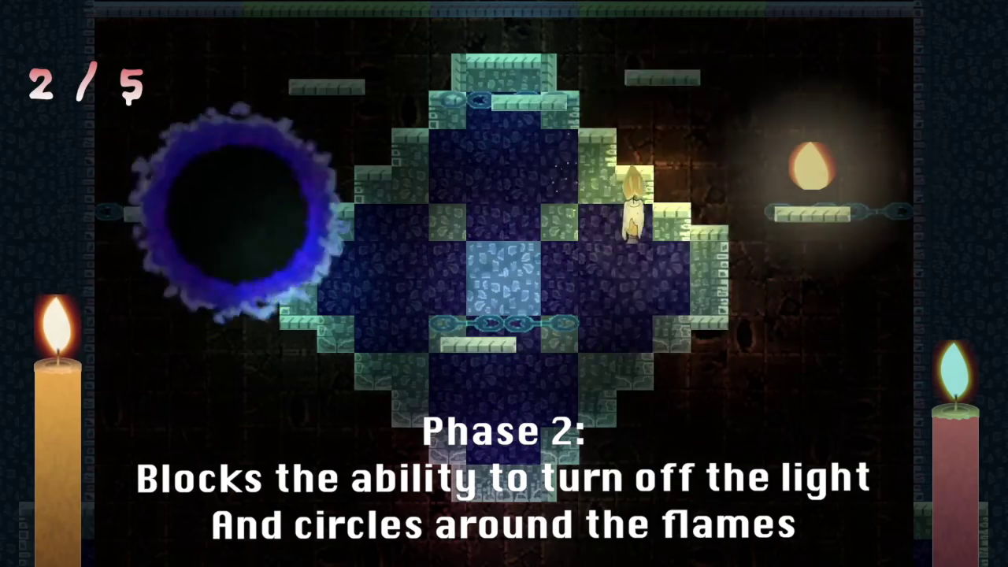
key("space")
key("Right")
key("space")
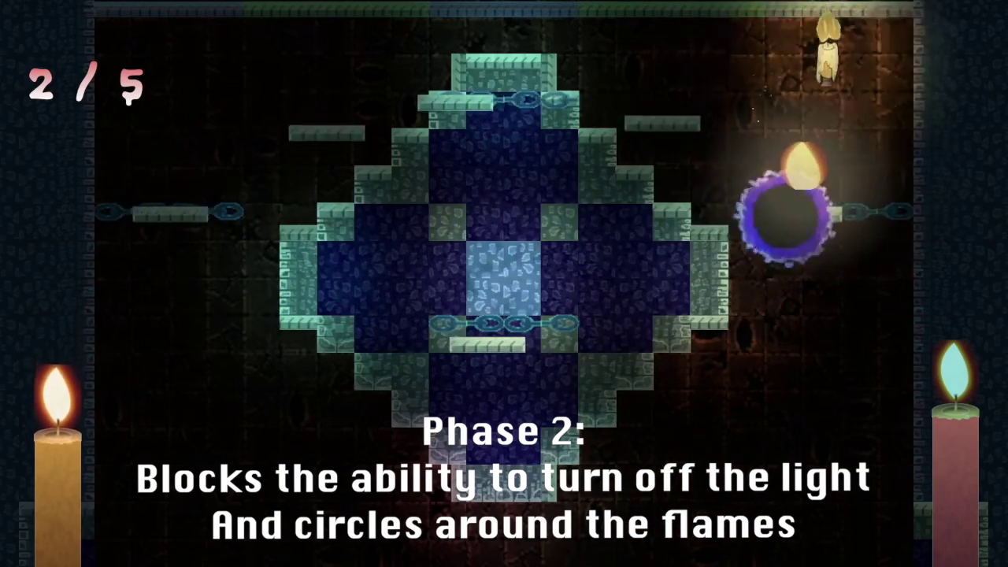
key("Left")
key("space")
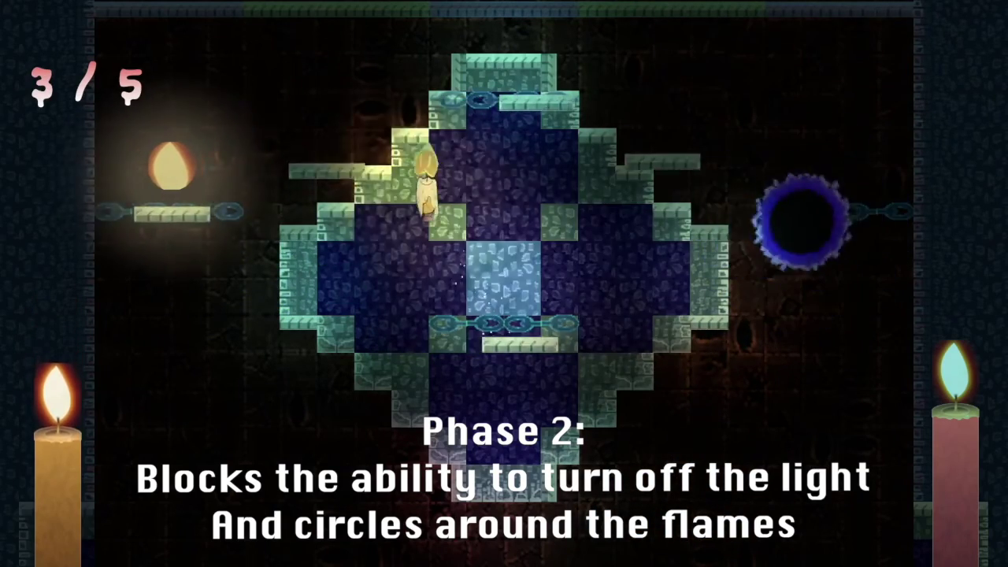
key("Left")
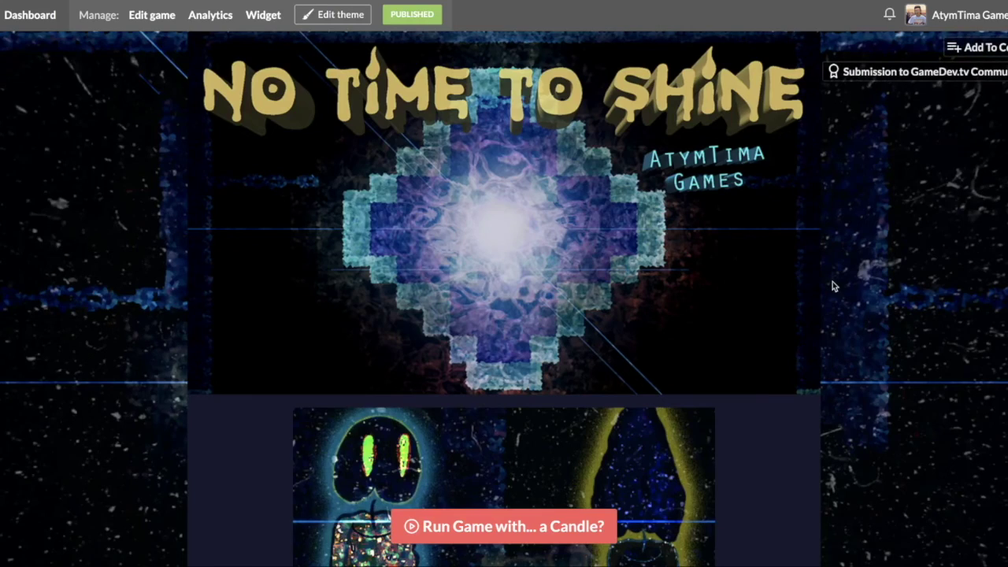
- Scroll down through the game page's description, teaser and screenshots
scroll(835, 286, "down", 2)
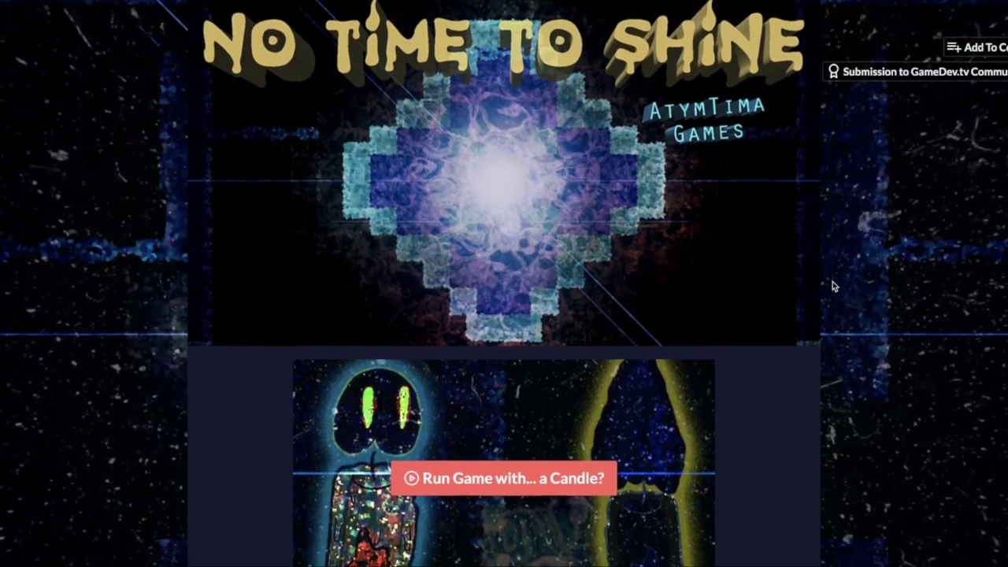
scroll(834, 287, "down", 5)
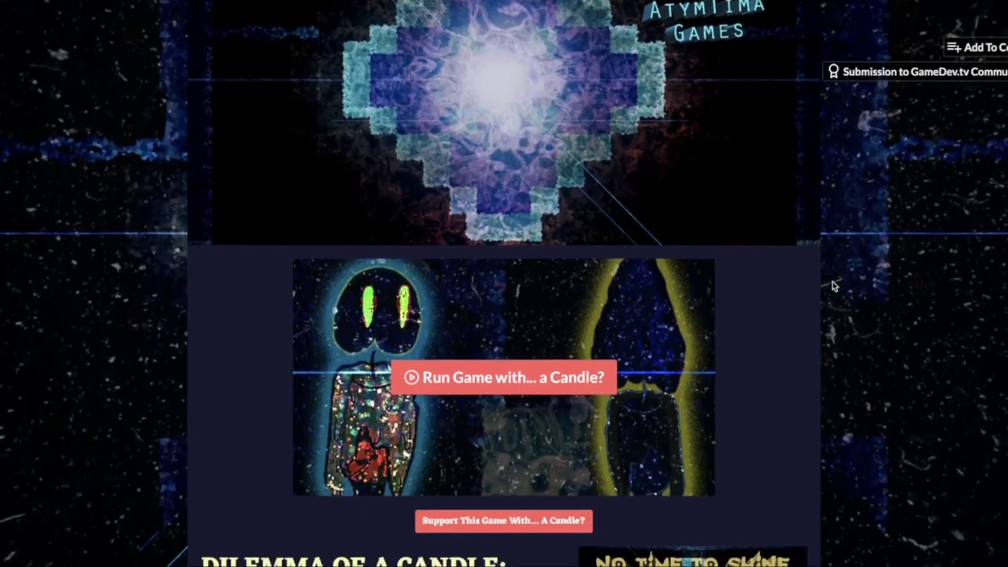
scroll(834, 287, "down", 4)
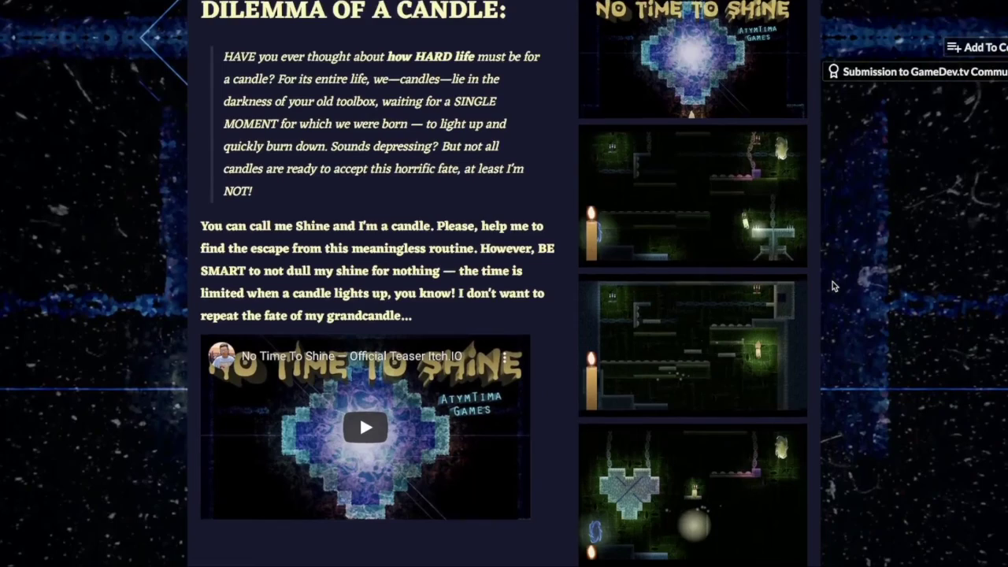
scroll(835, 287, "down", 3)
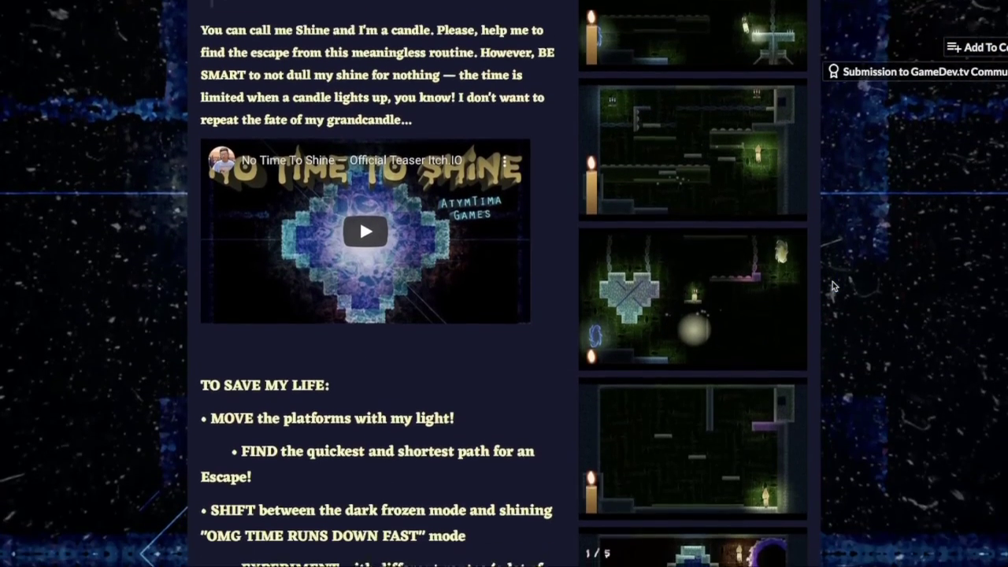
scroll(834, 287, "down", 3)
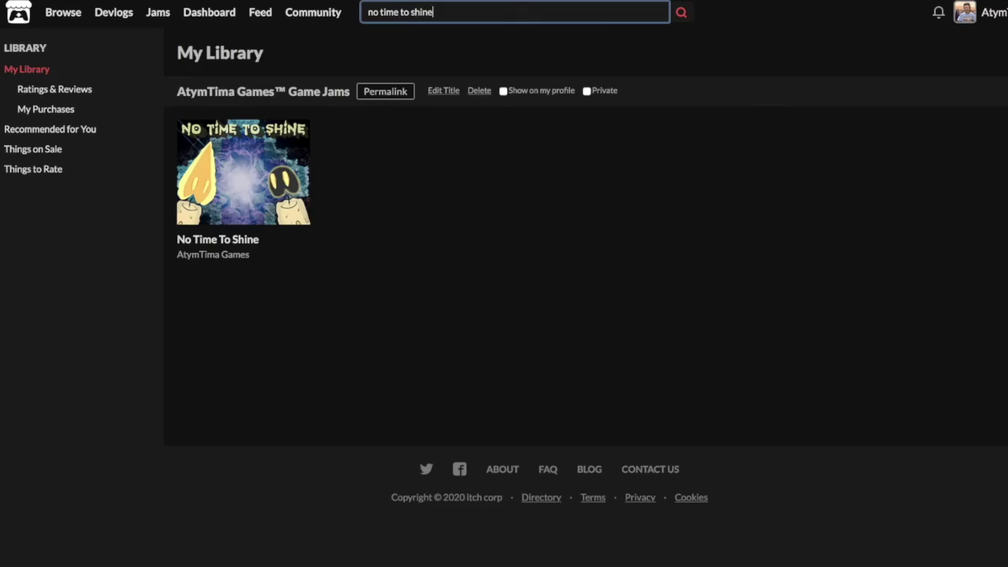
- Run the 'no time to shine' search and scroll through to the jam participants' comments
key("Return")
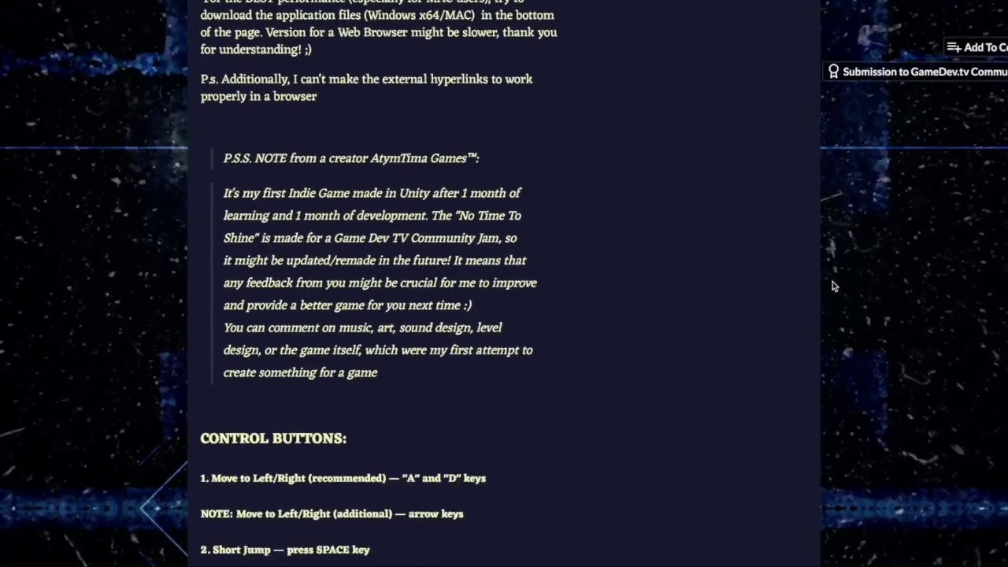
scroll(833, 284, "down", 10)
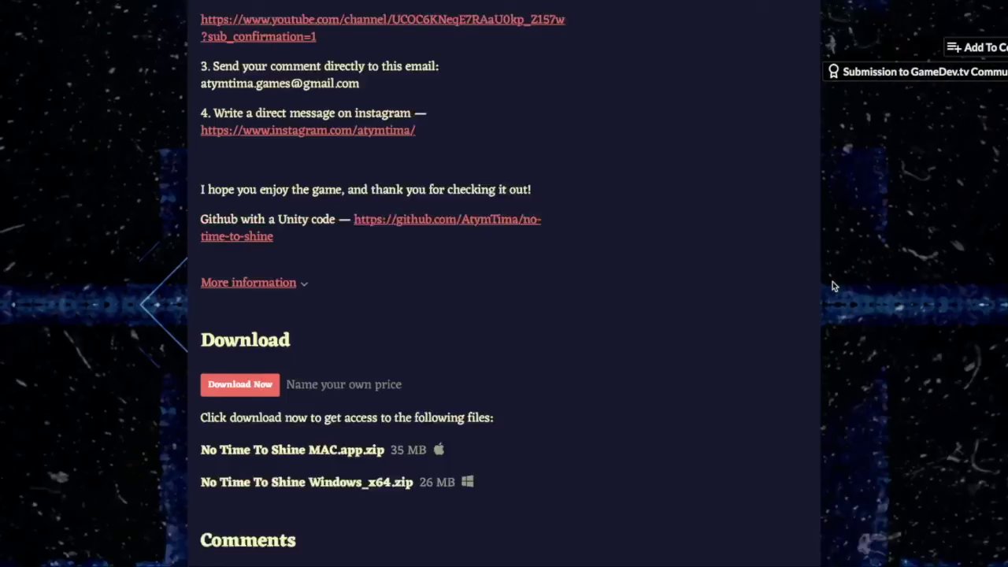
scroll(839, 335, "up", 15)
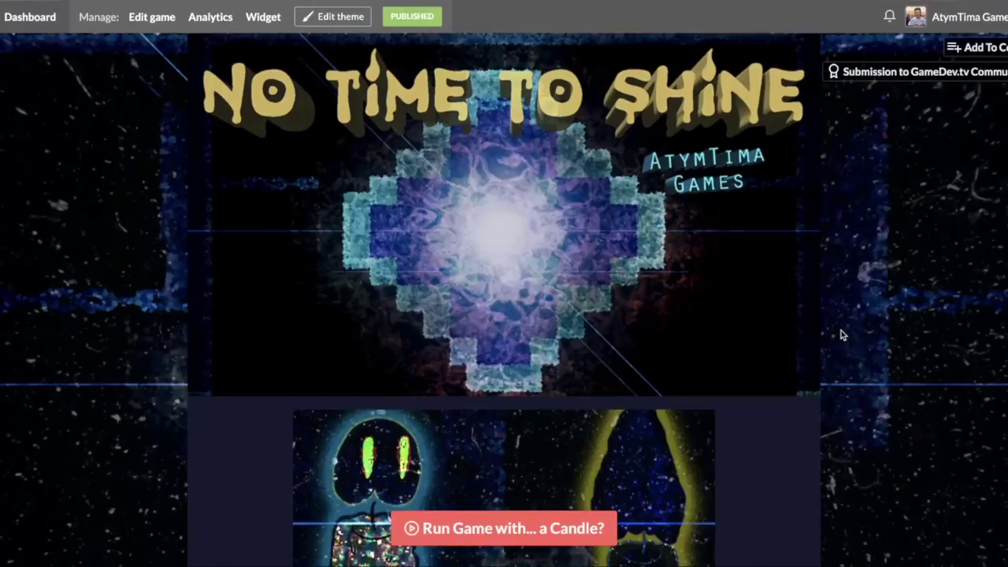
scroll(842, 335, "down", 4)
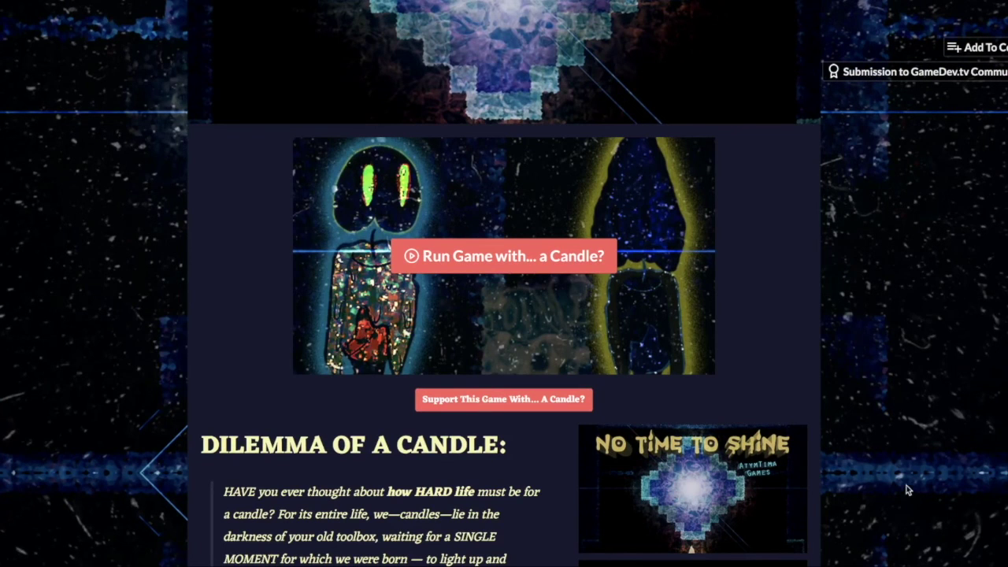
scroll(907, 485, "up", 4)
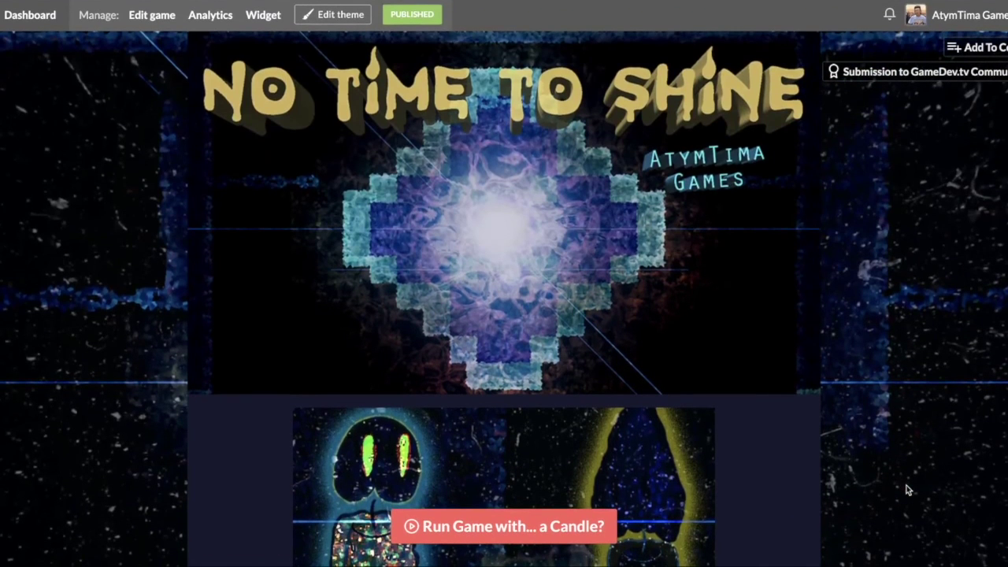
scroll(907, 485, "down", 15)
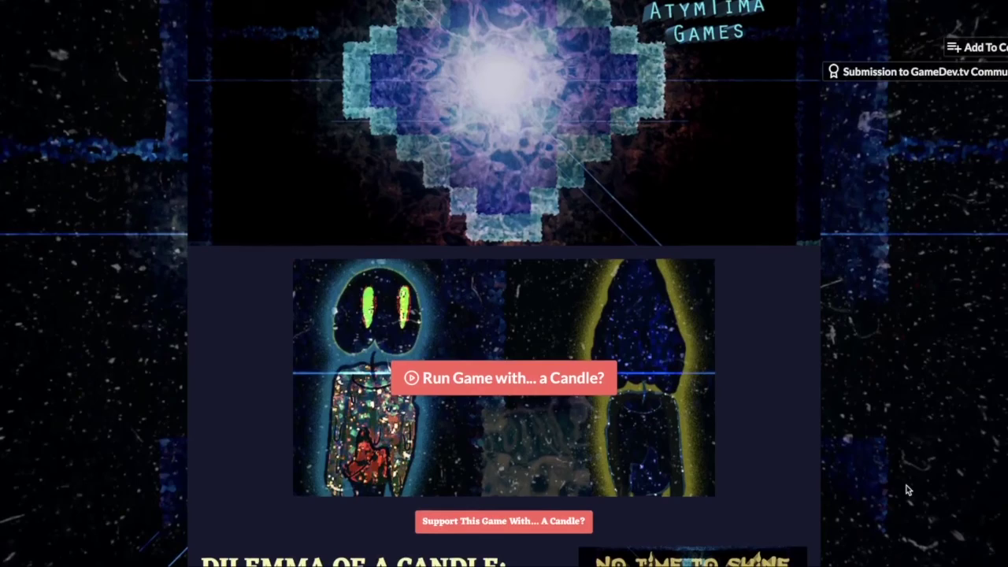
scroll(930, 290, "up", 1)
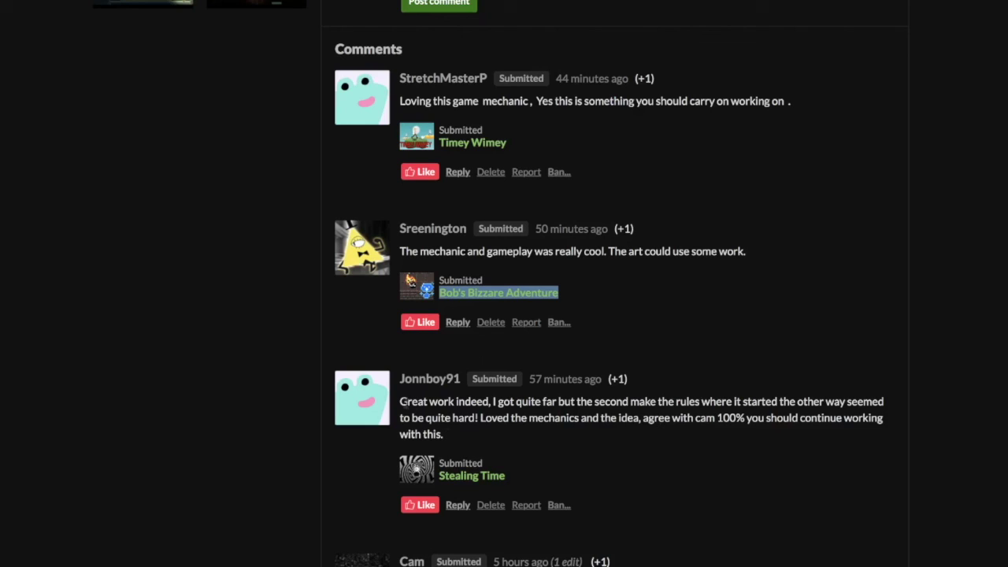
left_click_drag(400, 405, 413, 419)
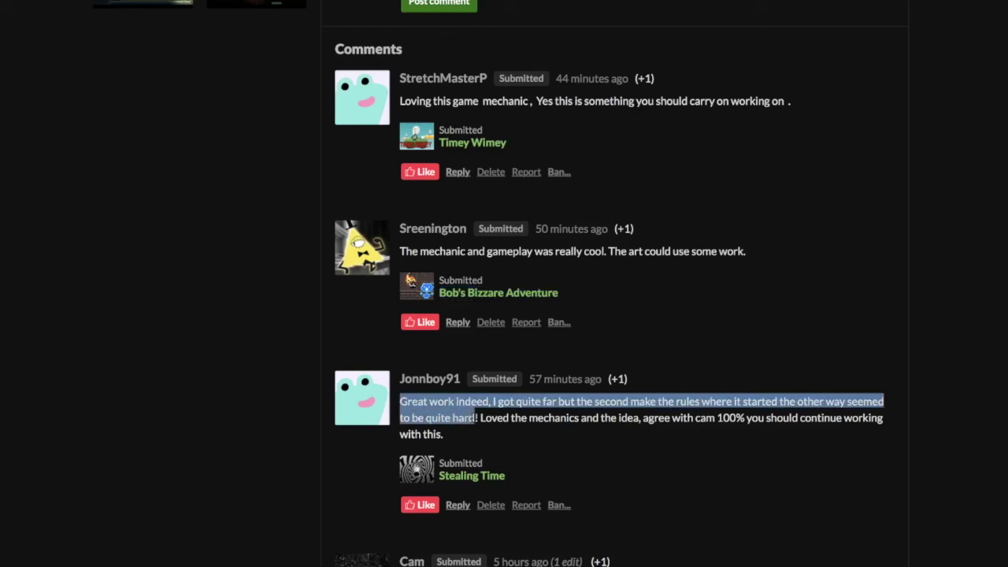
left_click(479, 418)
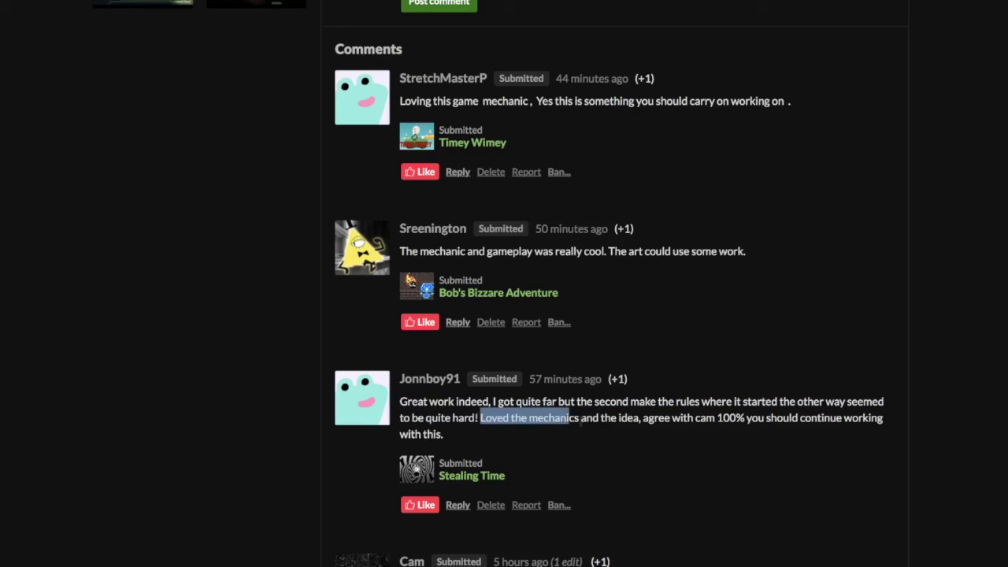
left_click_drag(641, 418, 614, 434)
left_click(620, 438)
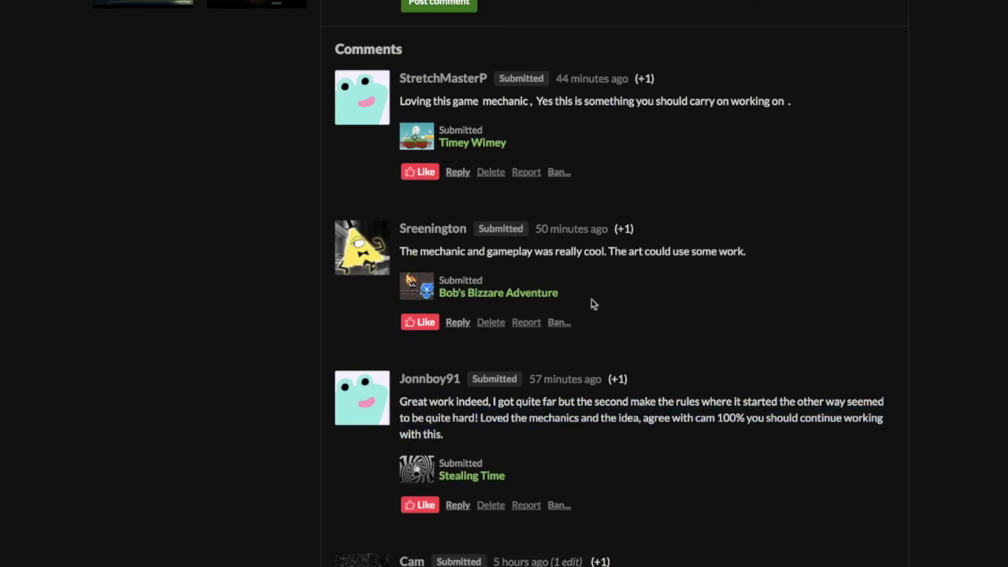
left_click_drag(536, 100, 732, 109)
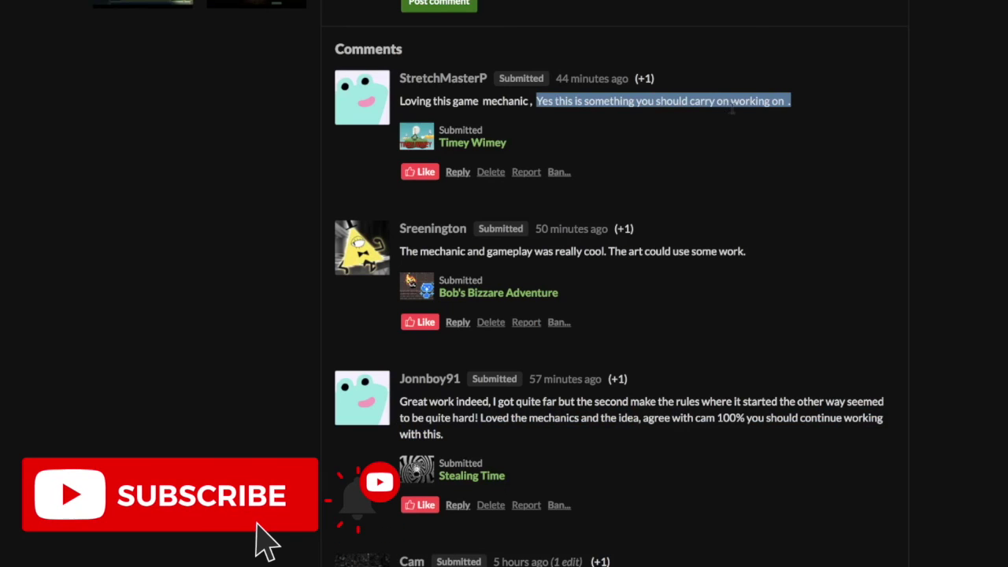
left_click(705, 247)
scroll(706, 249, "up", 1)
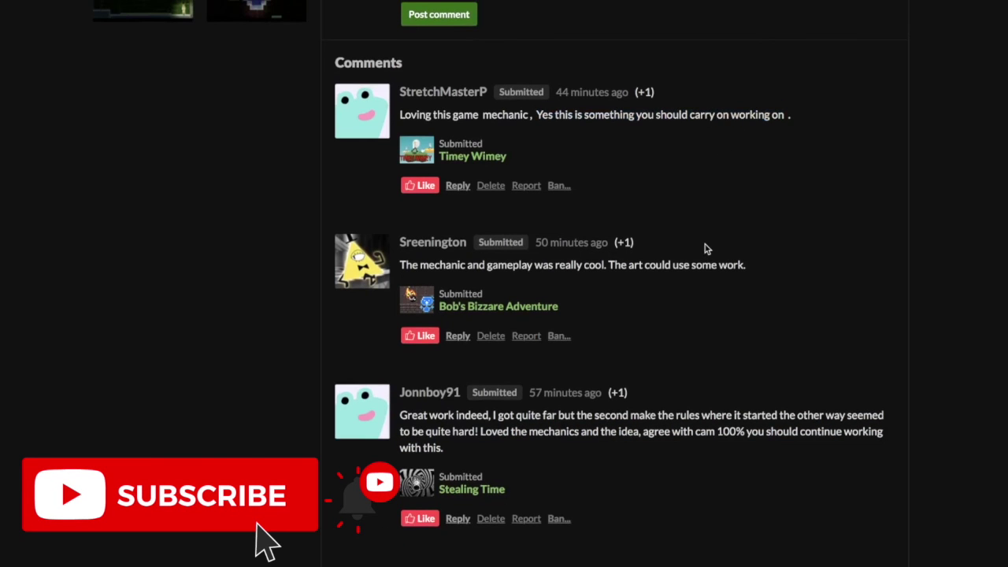